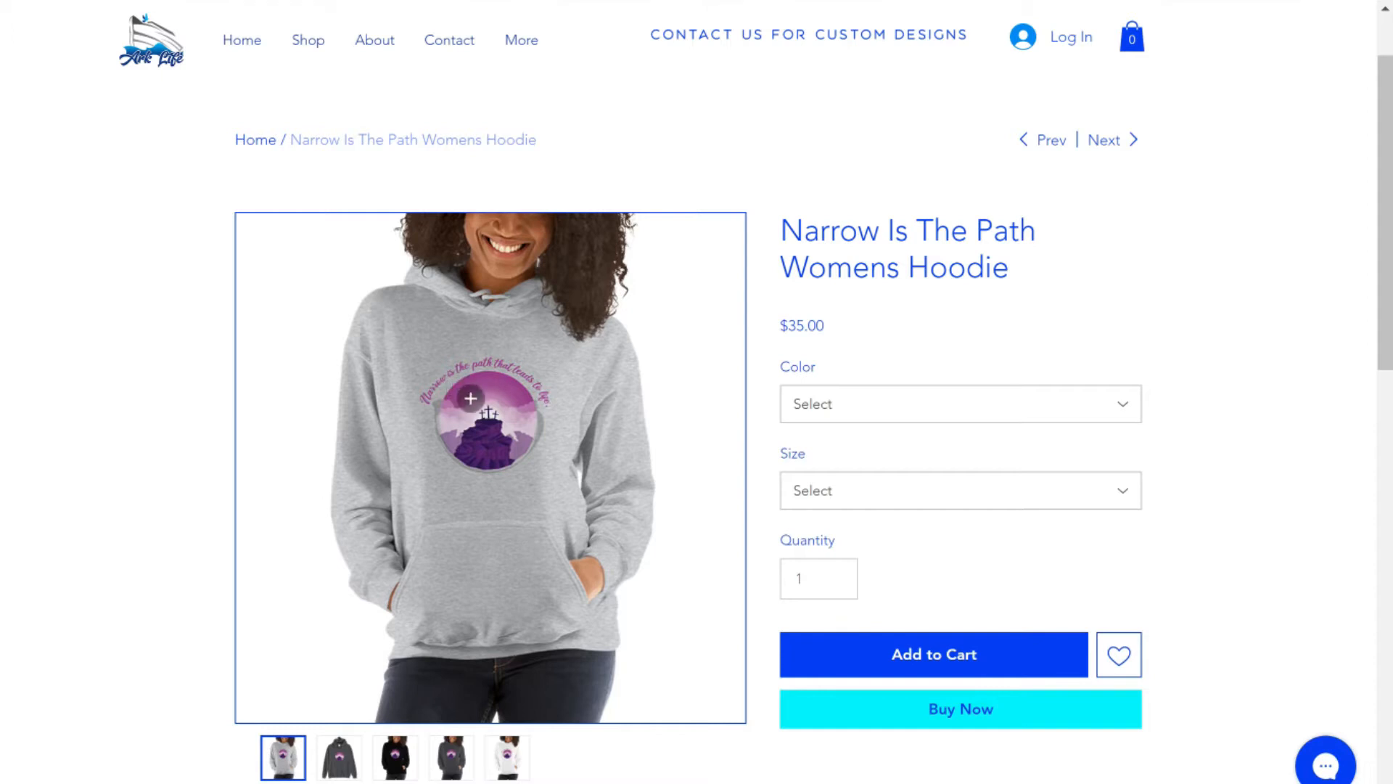
- View the enlarged photo of the Narrow Is The Path Womens Hoodie and read its product description
click(457, 392)
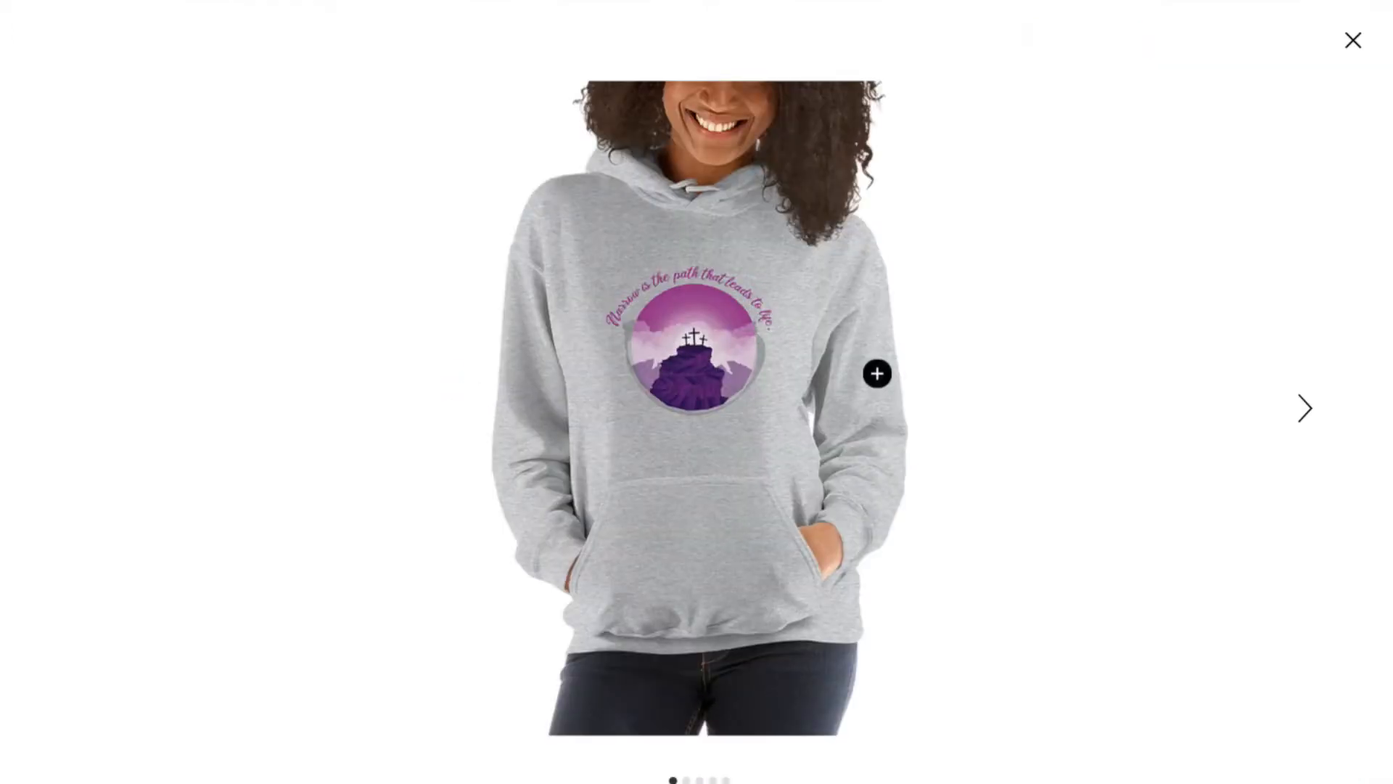
click(1354, 40)
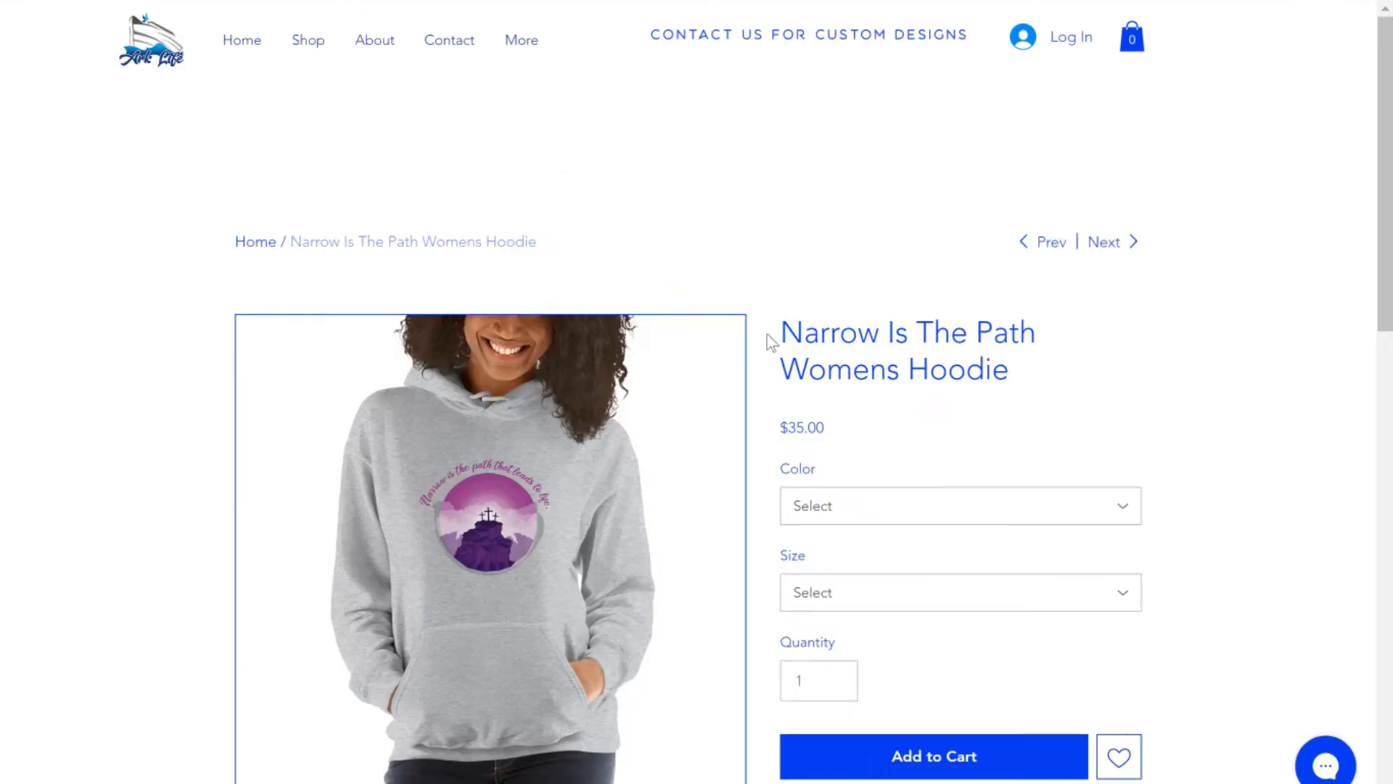
scroll(747, 351, down, 5)
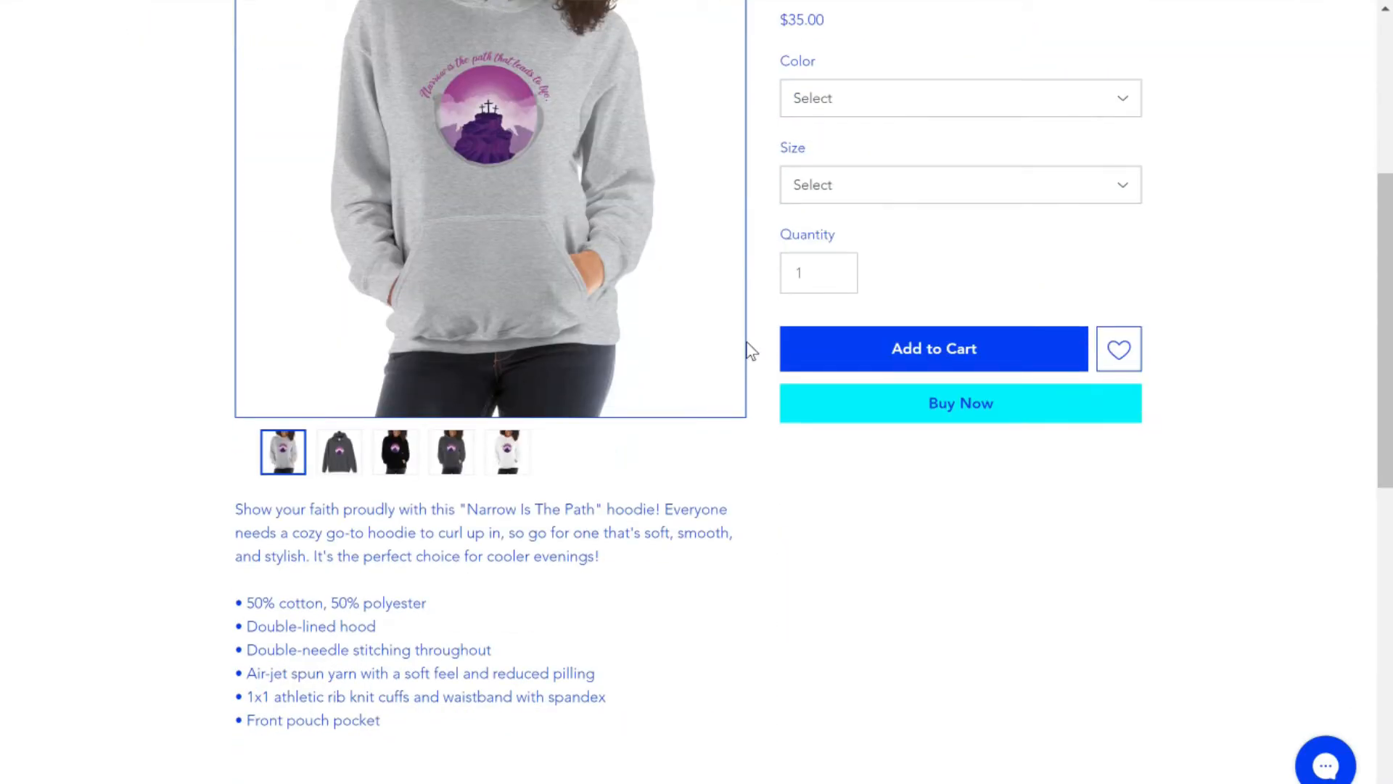
scroll(750, 352, up, 4)
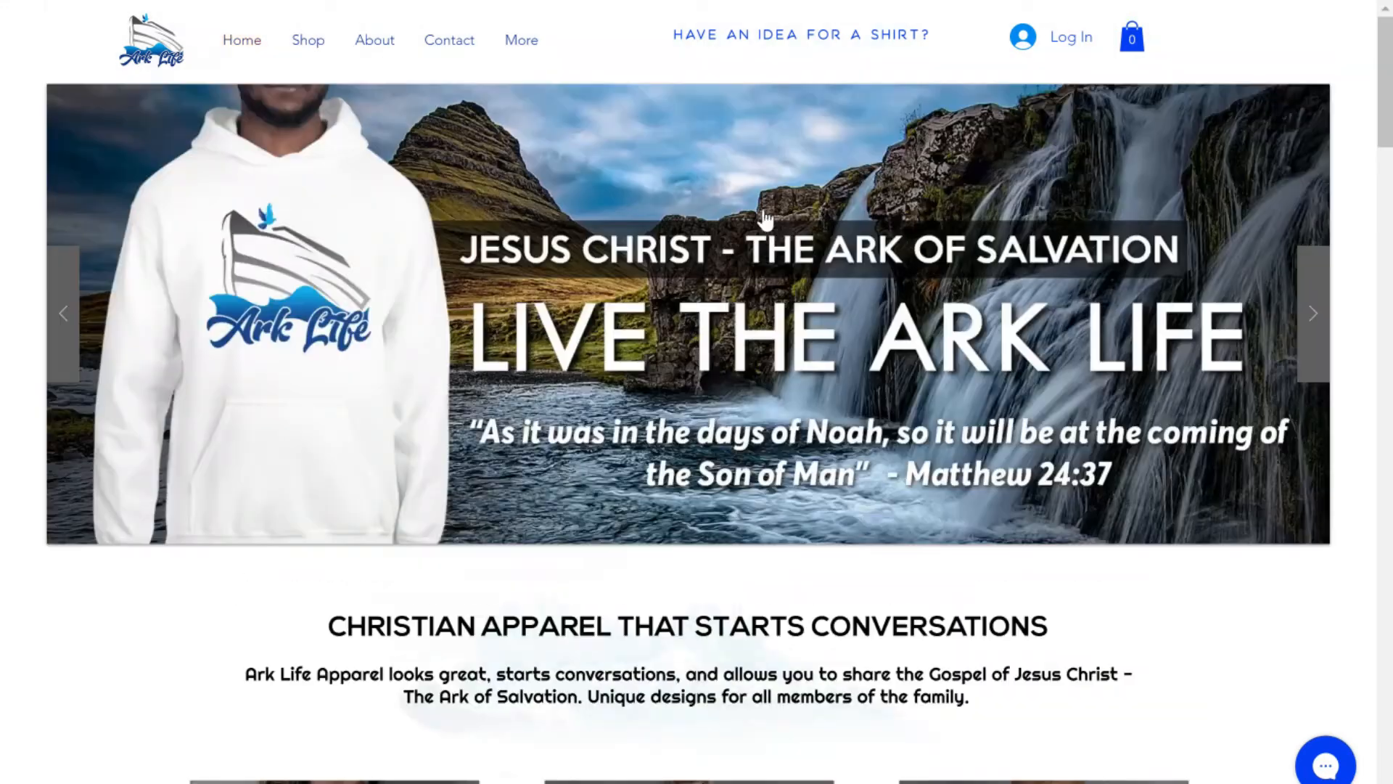
- Look through the Ark Life home page, including its banners, the Womens, Mens and Kids categories and the product grid
scroll(771, 308, down, 3)
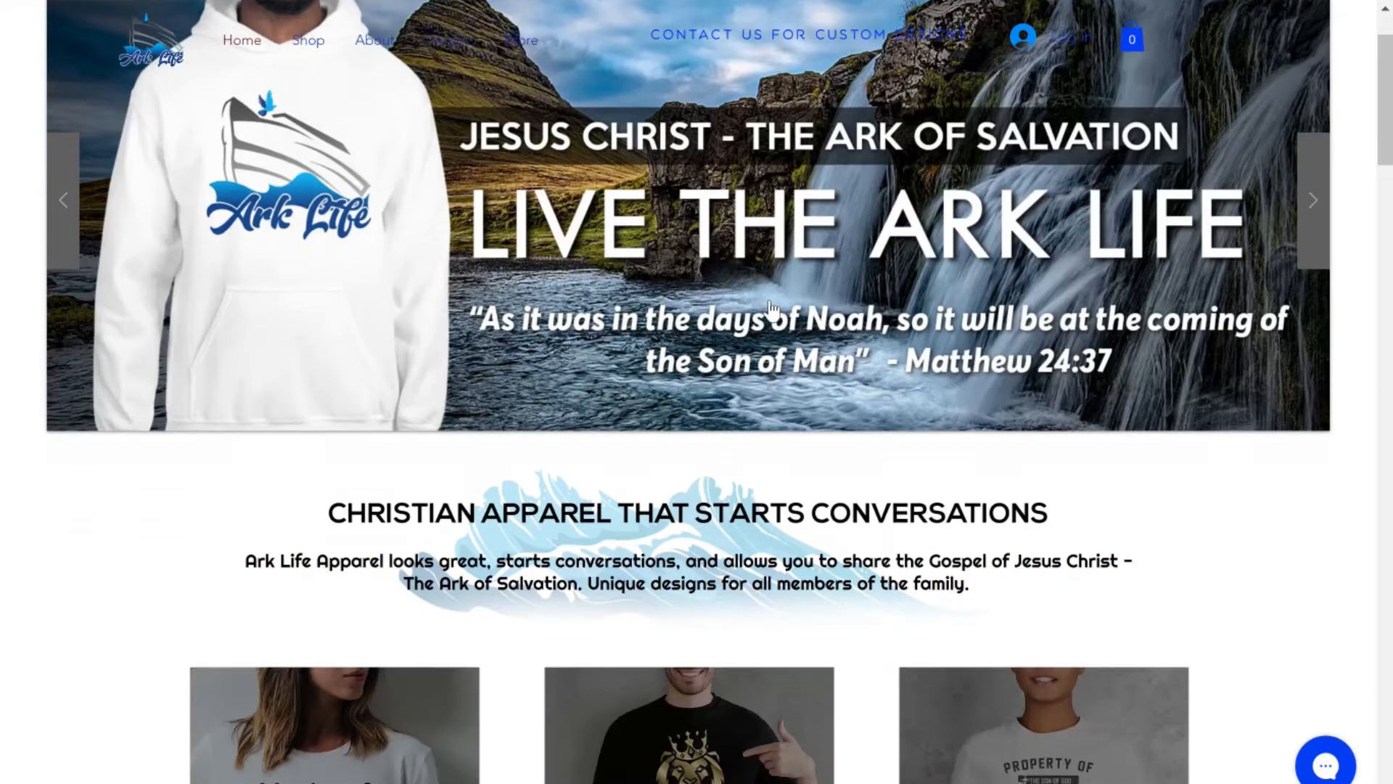
scroll(769, 301, down, 4)
scroll(835, 320, down, 3)
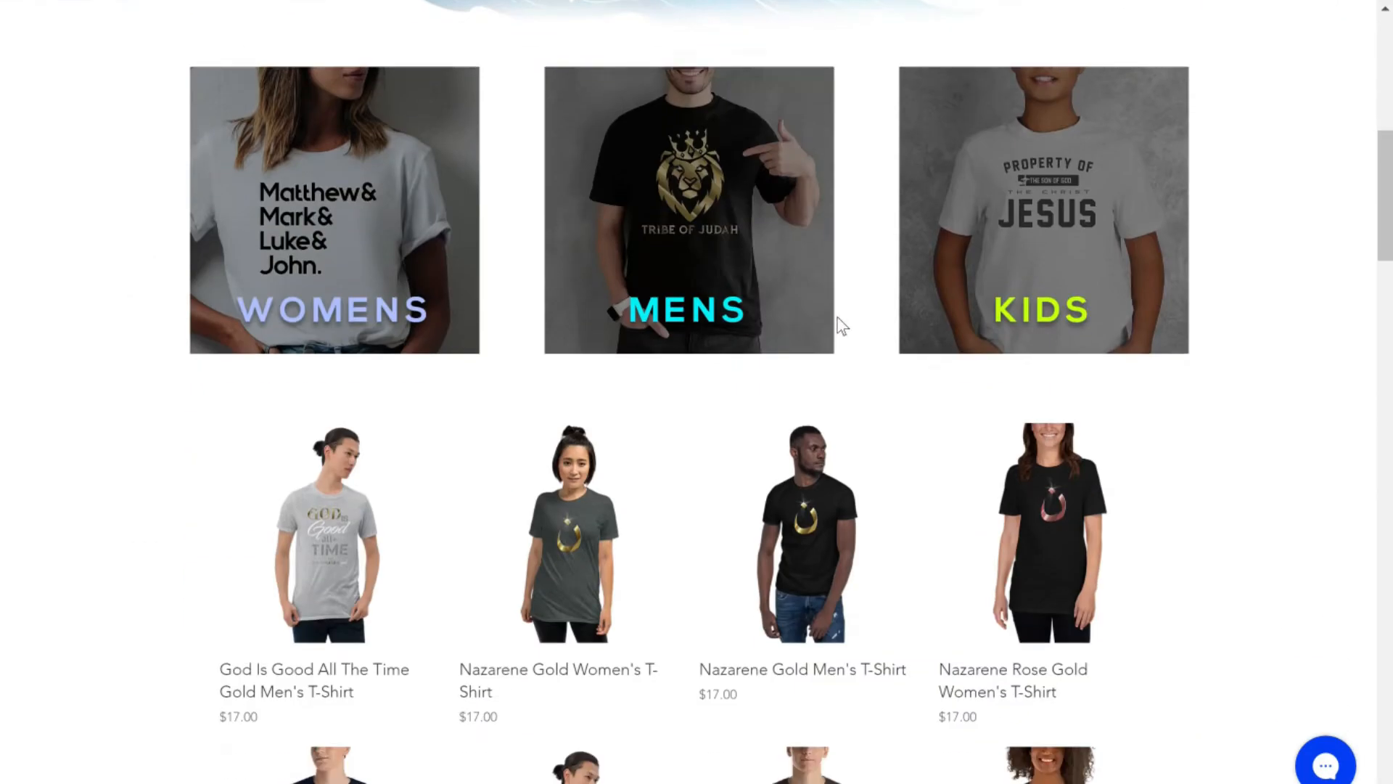
scroll(838, 318, up, 10)
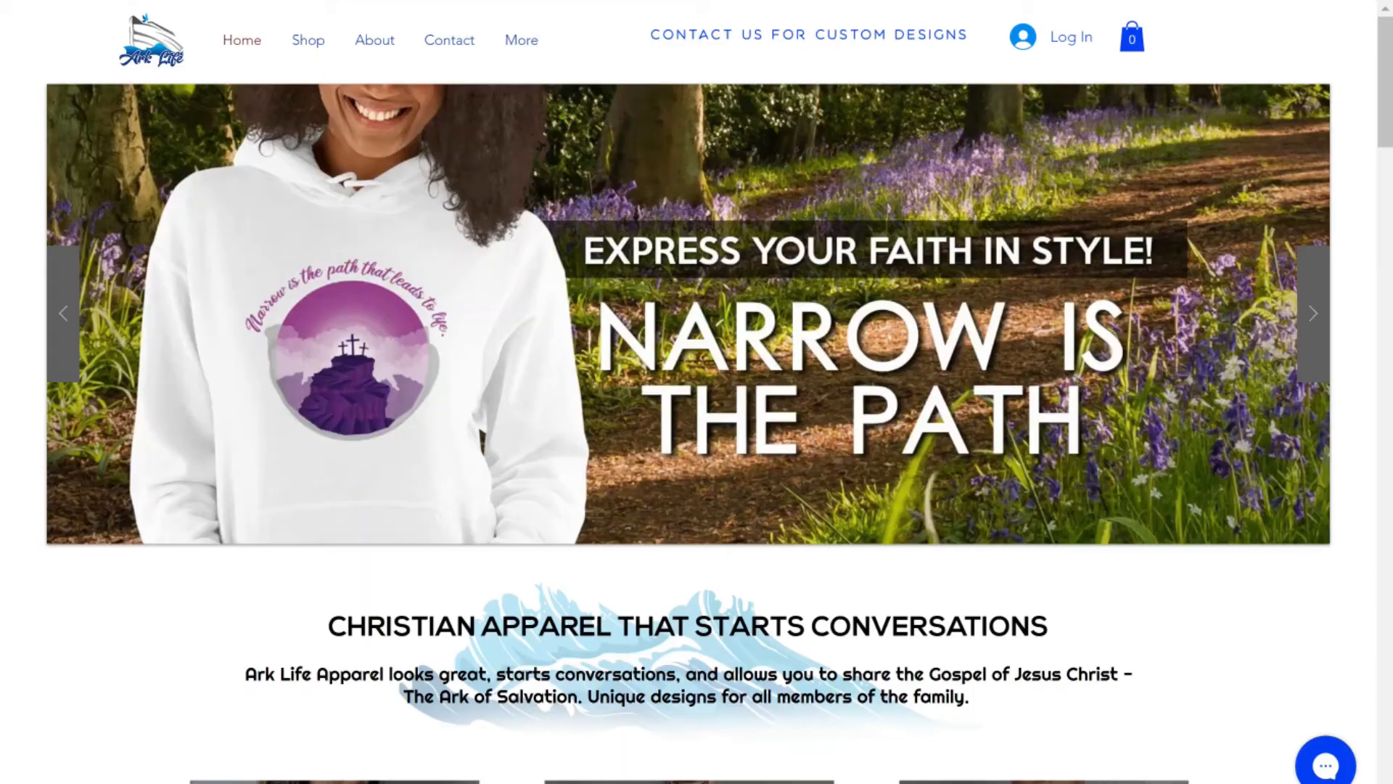
scroll(973, 627, down, 8)
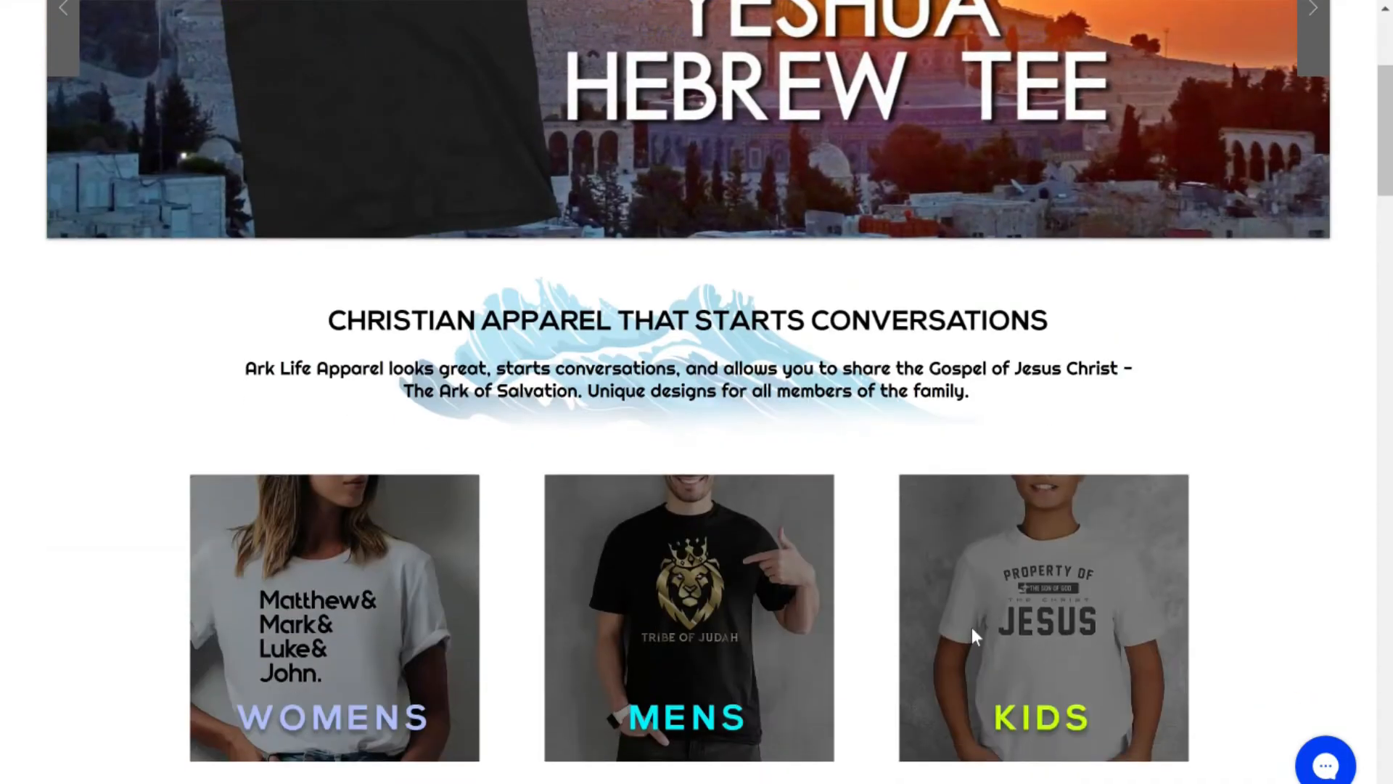
scroll(923, 591, down, 3)
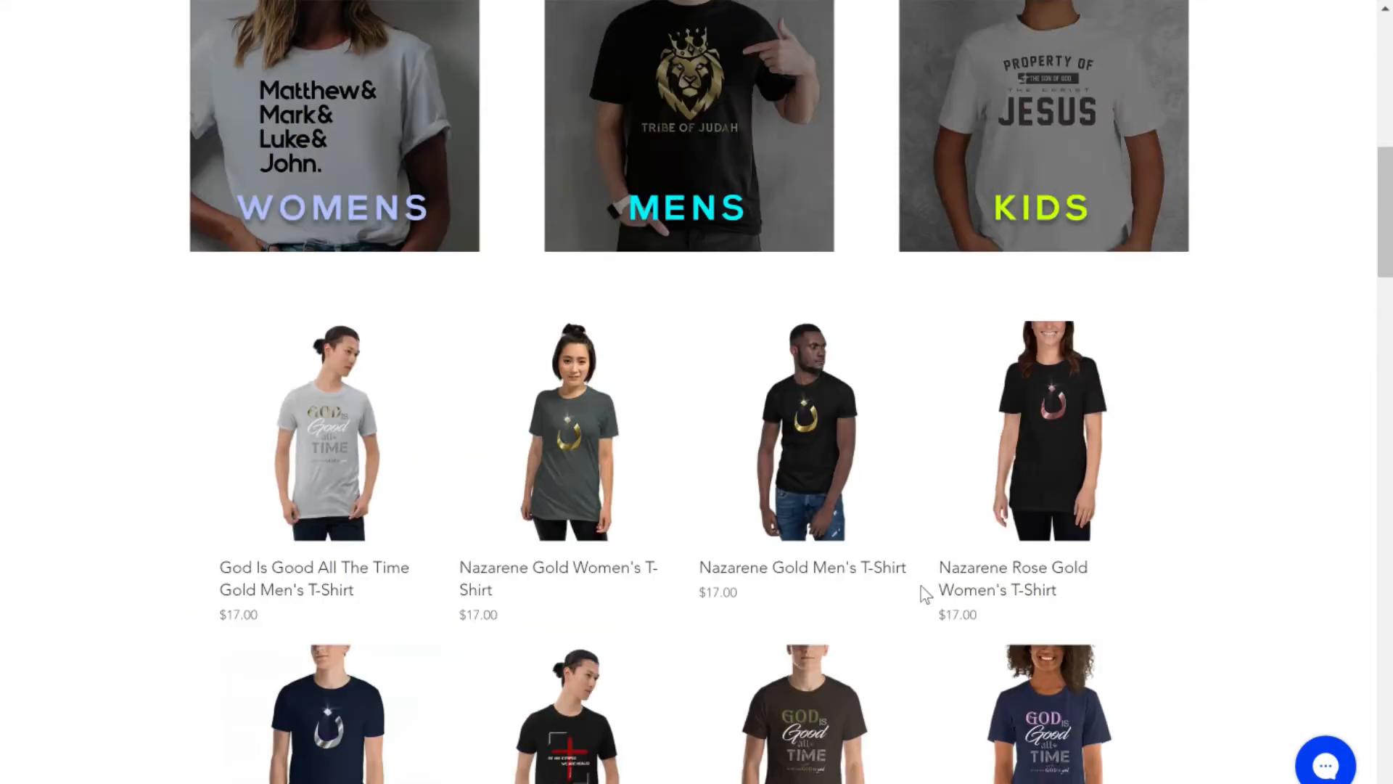
scroll(925, 593, down, 4)
scroll(926, 594, down, 5)
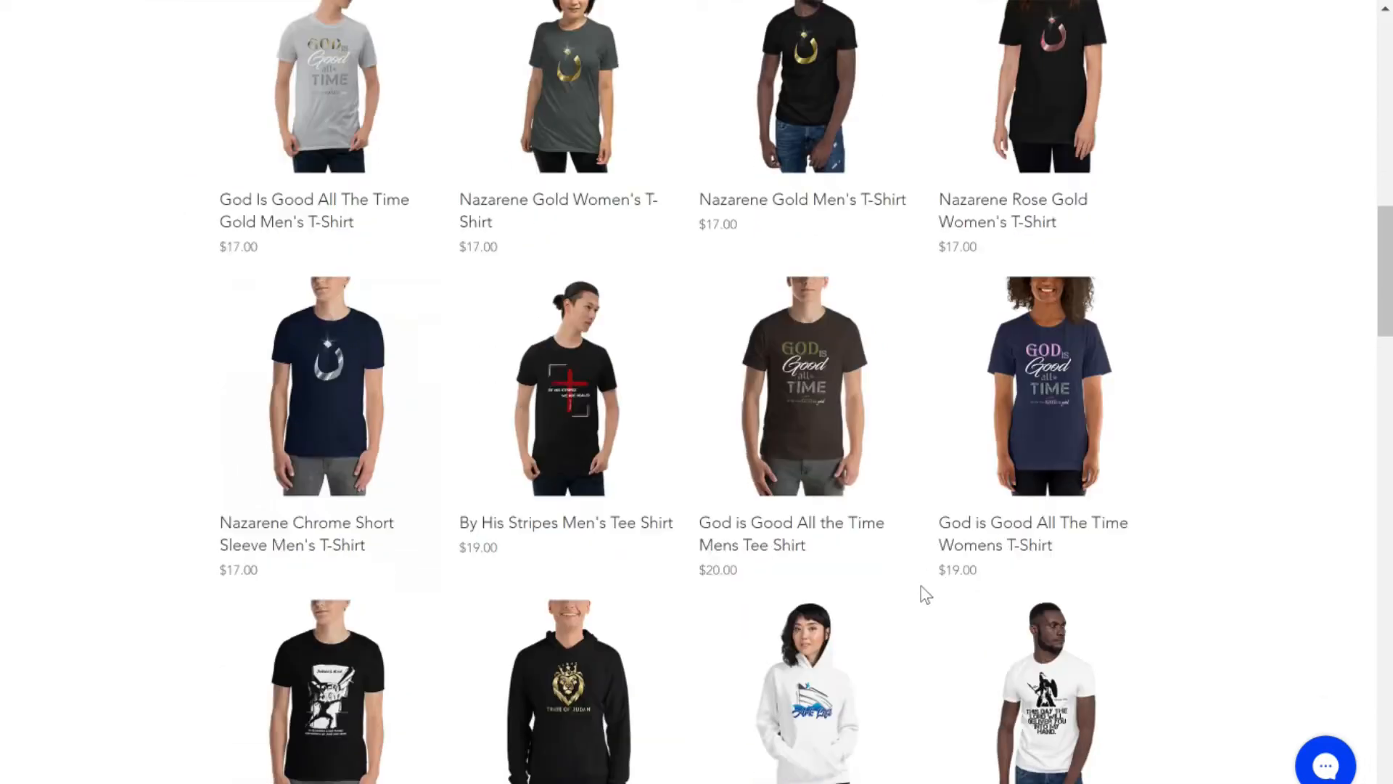
scroll(922, 588, down, 10)
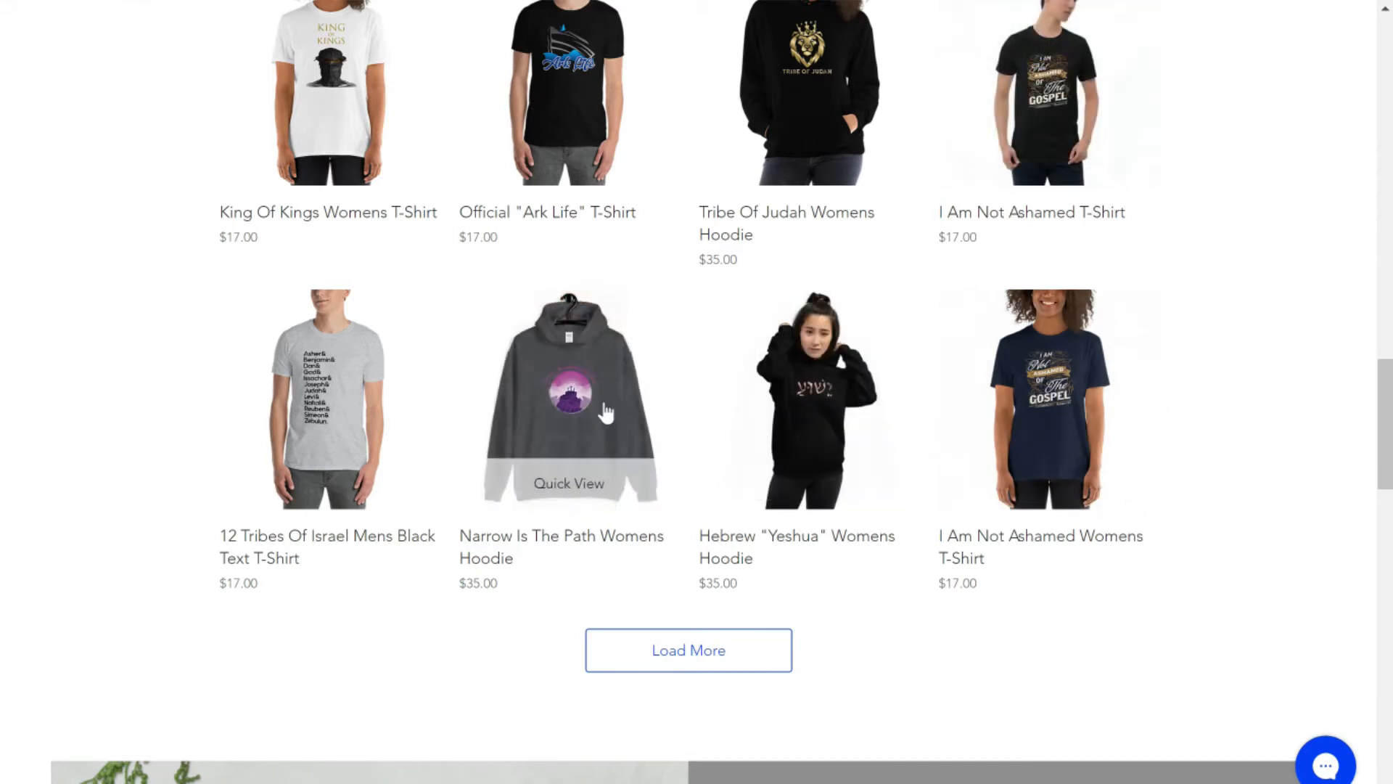
- Open the Narrow Is The Path Womens Hoodie product page and inspect its enlarged photo and details
click(722, 405)
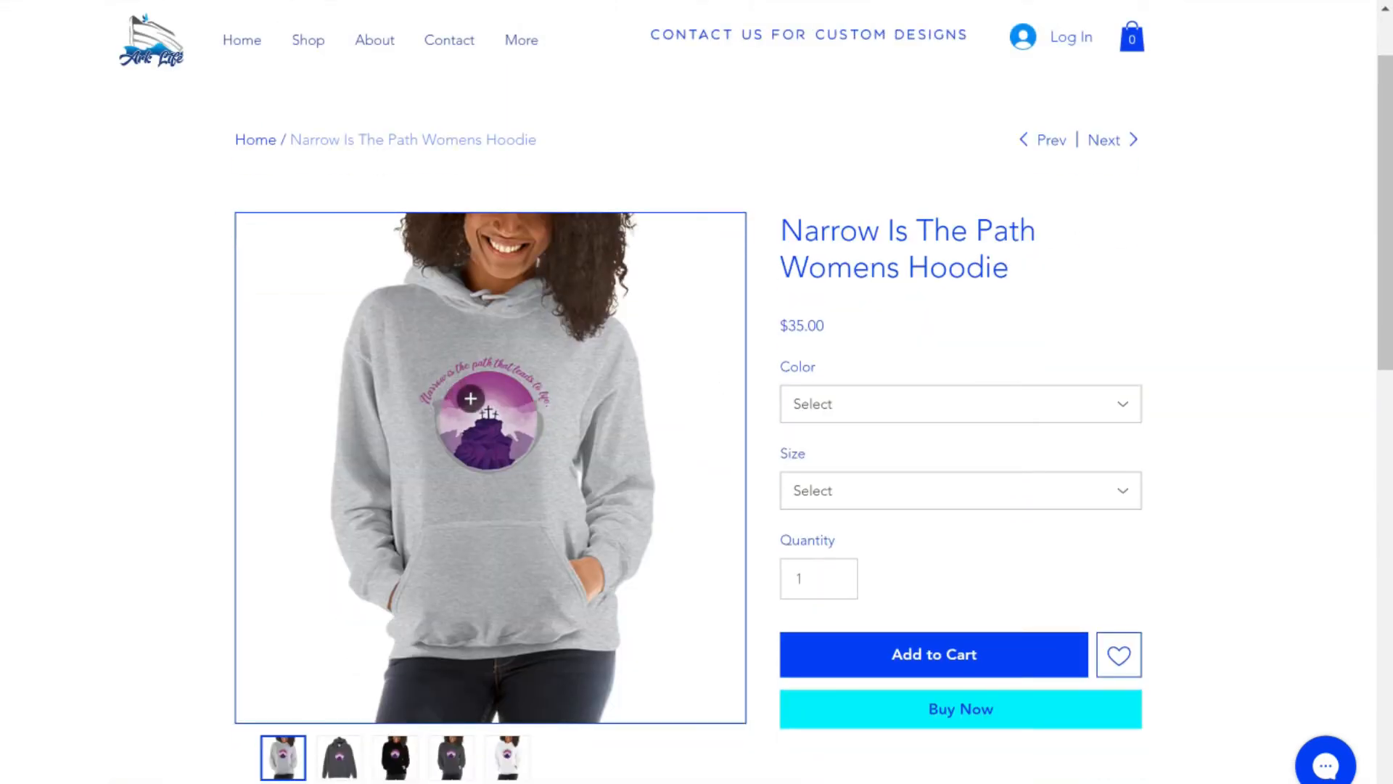
click(468, 396)
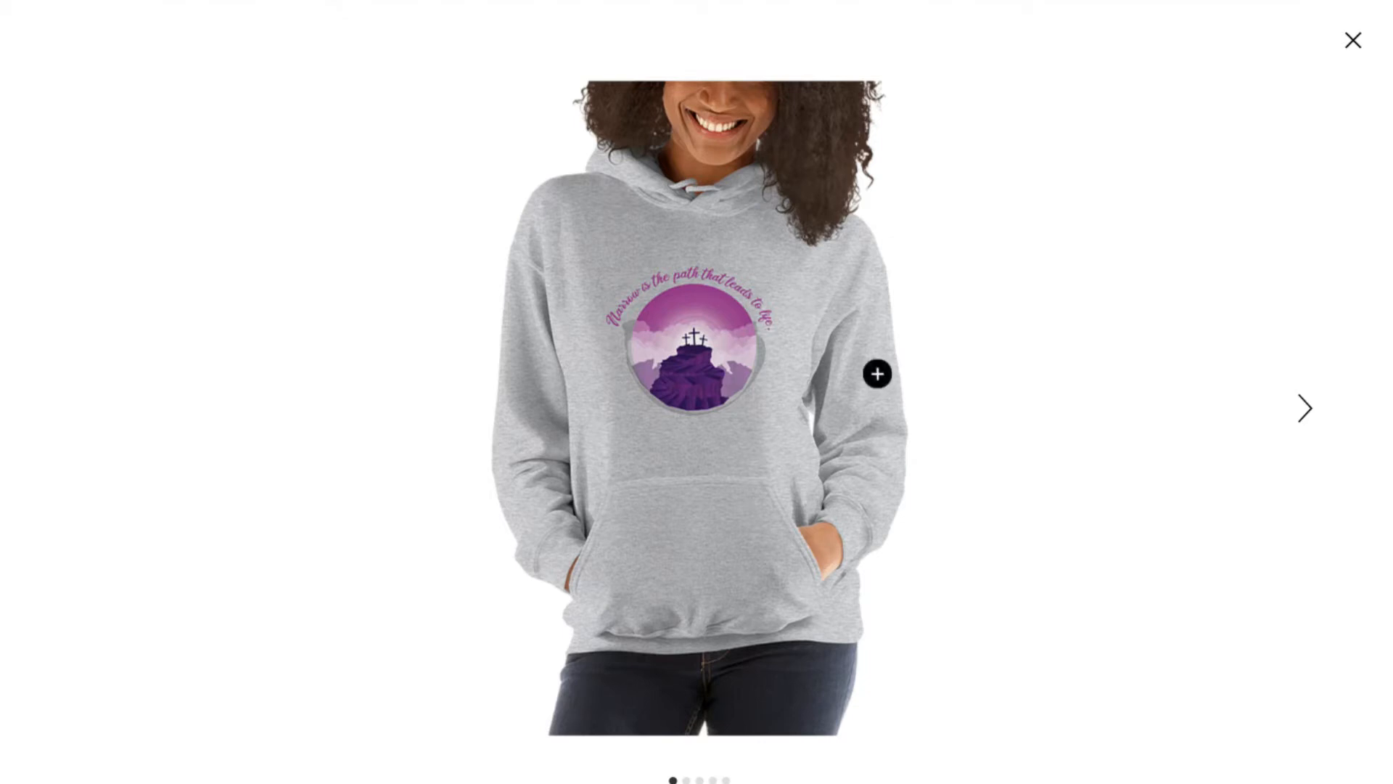
click(1357, 41)
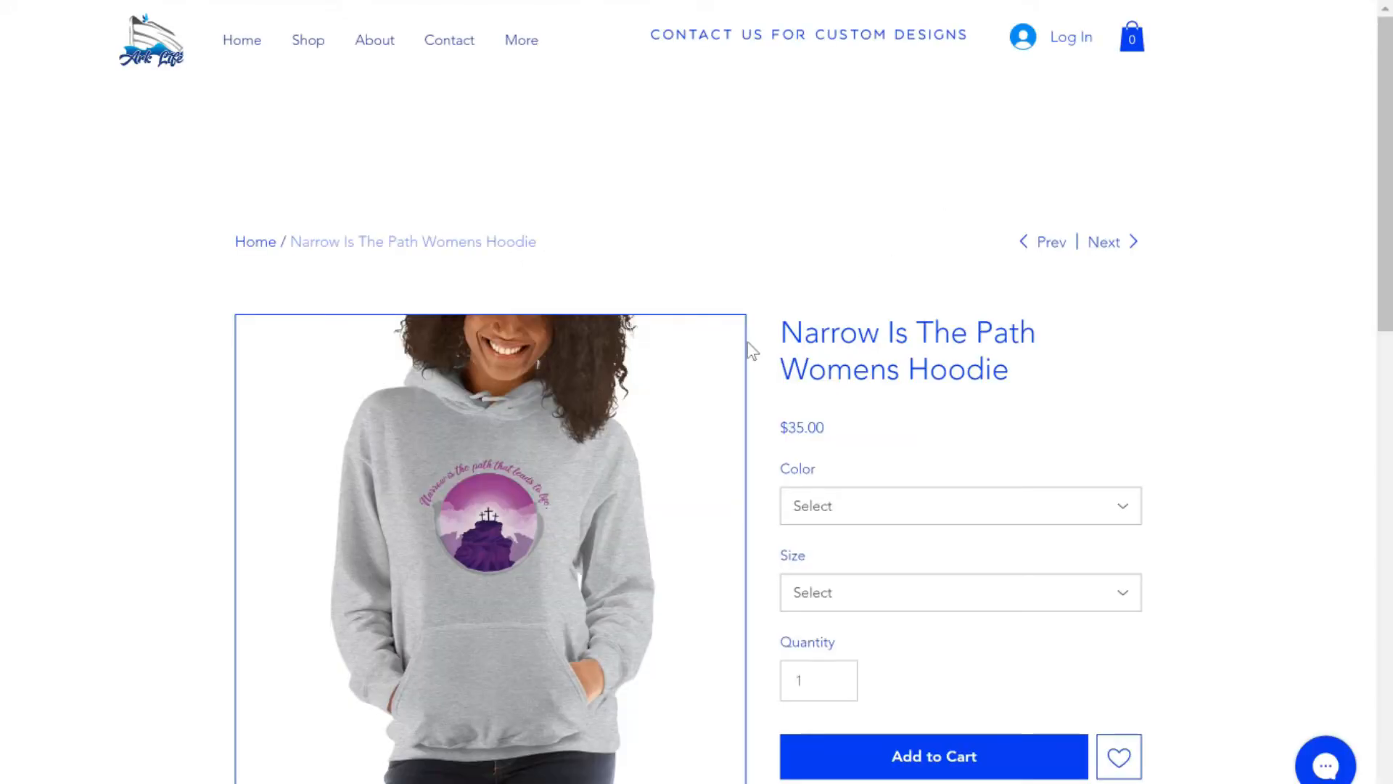
scroll(749, 348, down, 5)
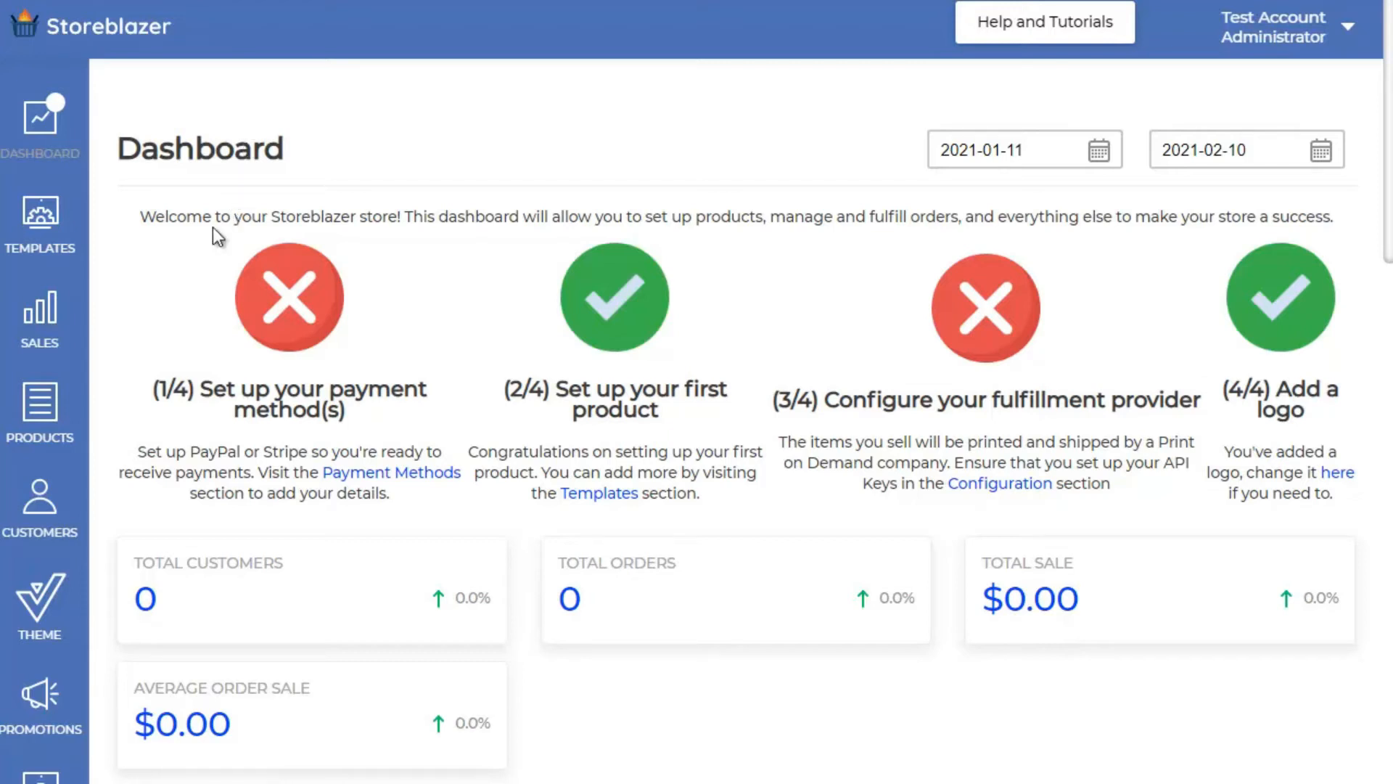
- Open the premade templates for choosing a single design and browse the list of niches and product types
click(51, 226)
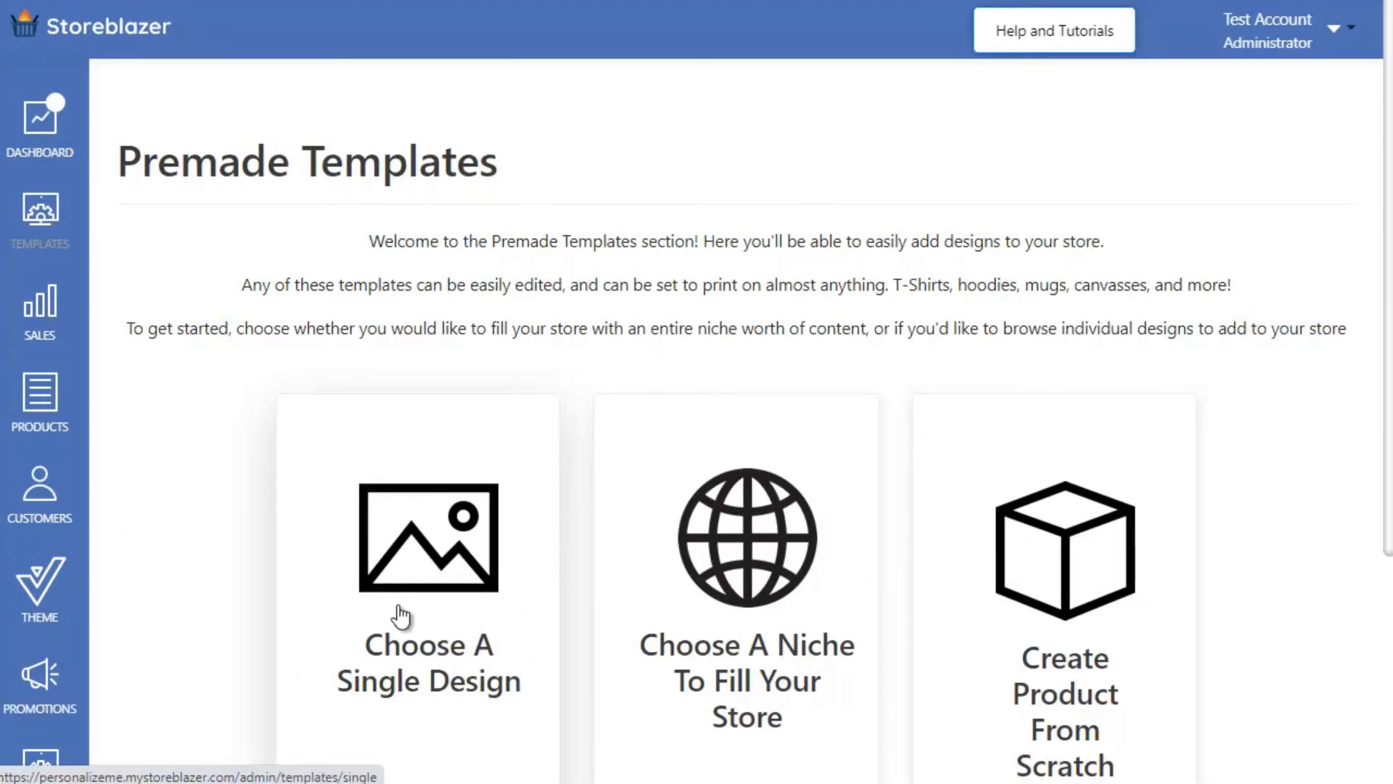
click(434, 560)
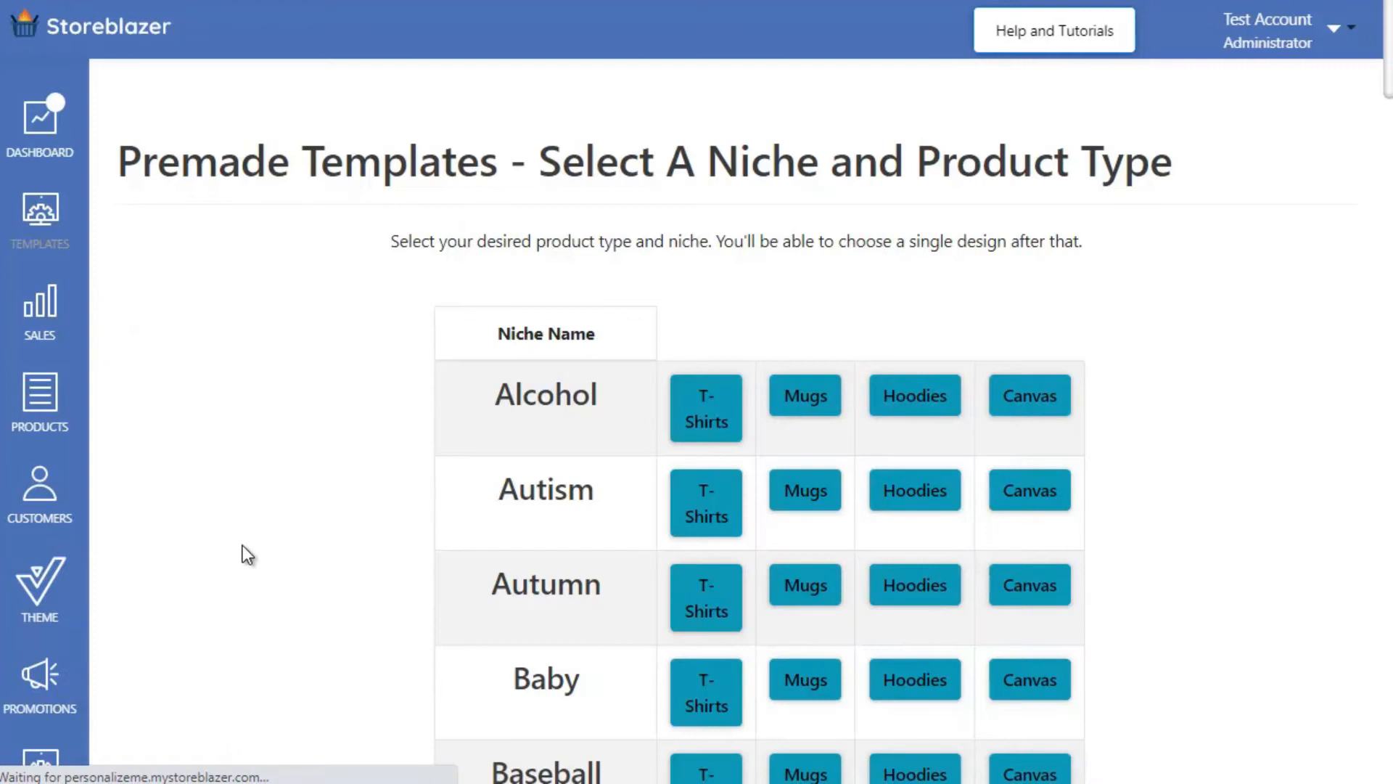
scroll(293, 494, down, 8)
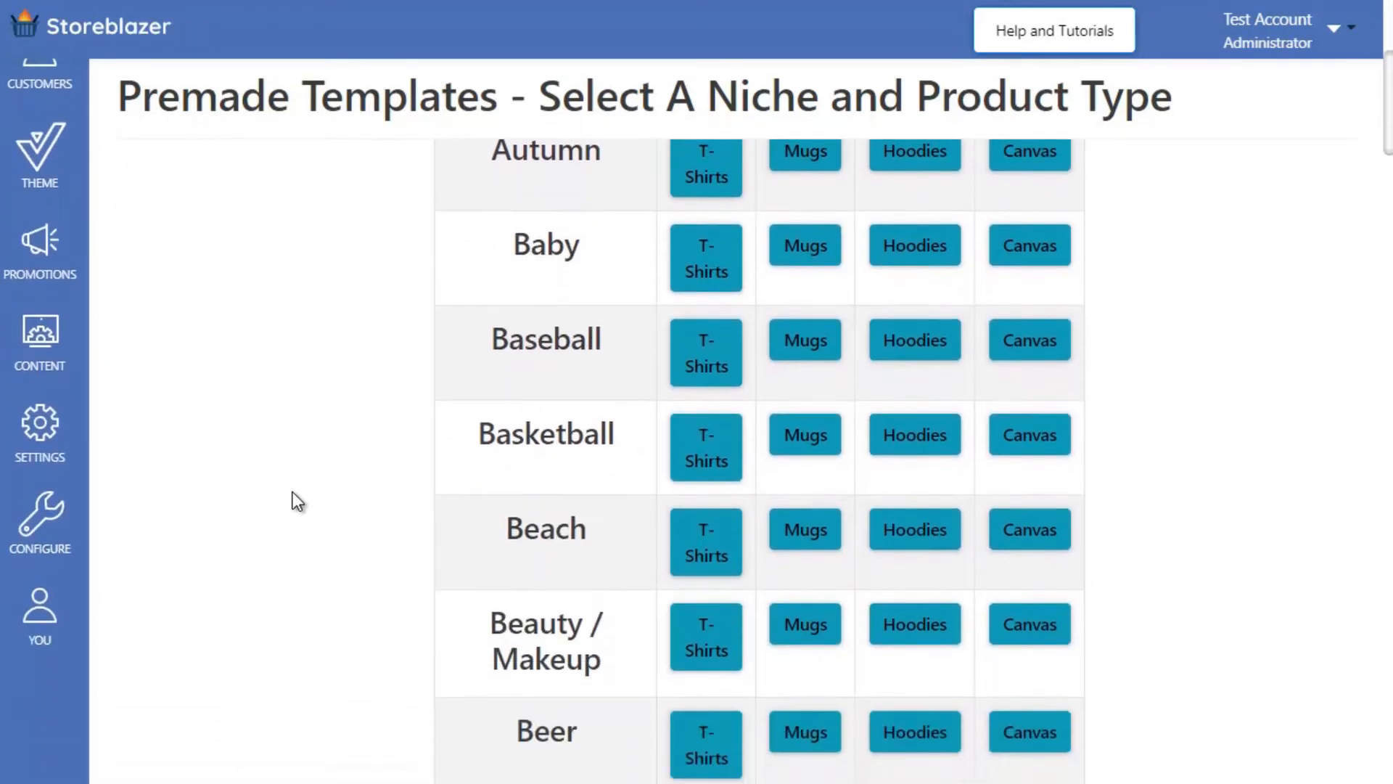
scroll(293, 493, down, 10)
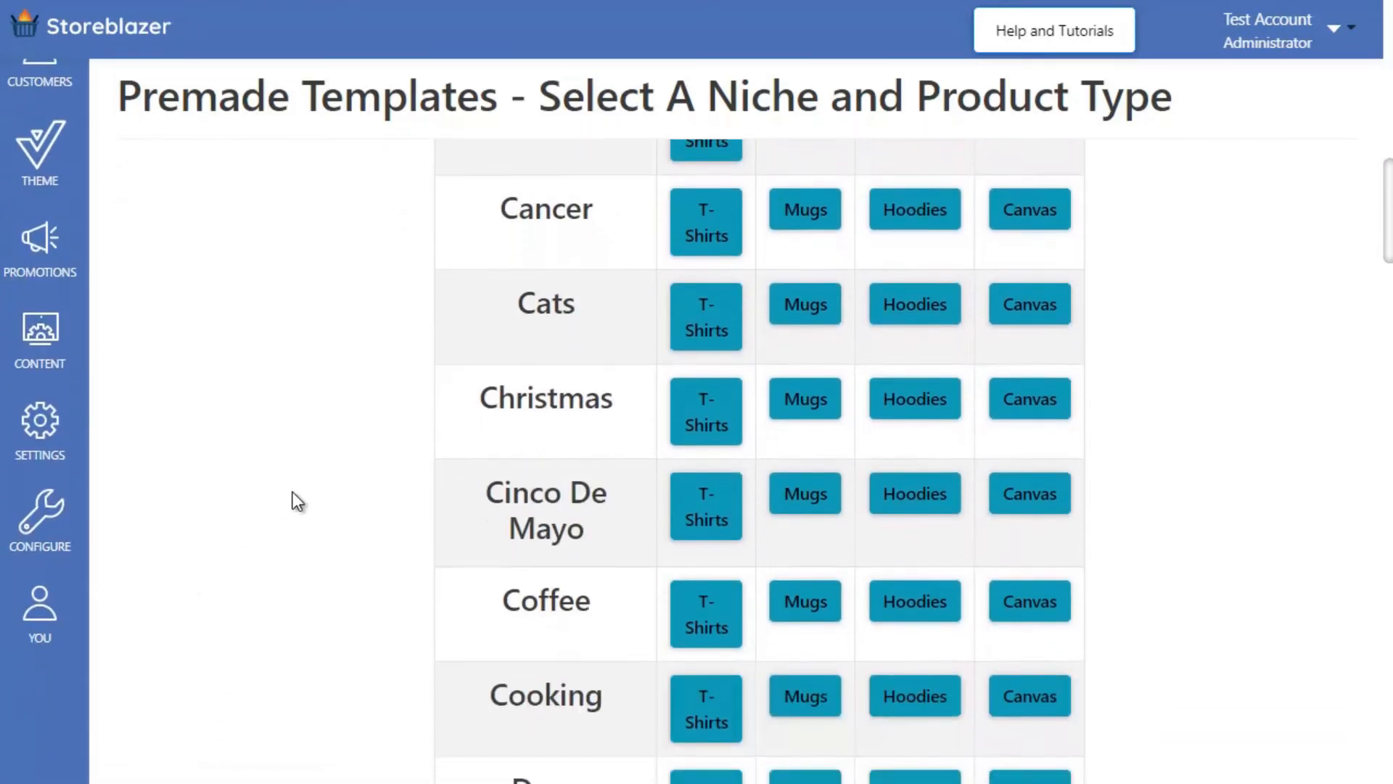
scroll(294, 499, down, 8)
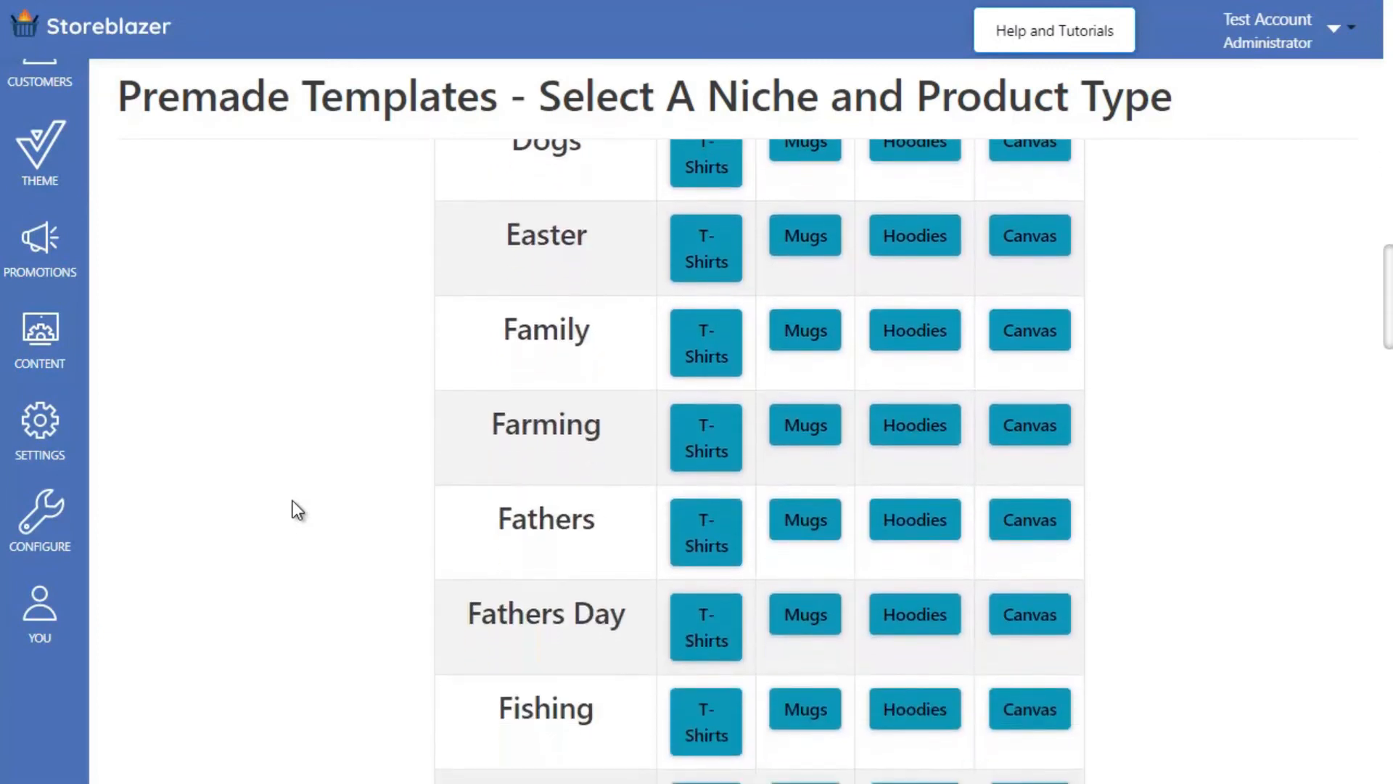
scroll(295, 498, down, 4)
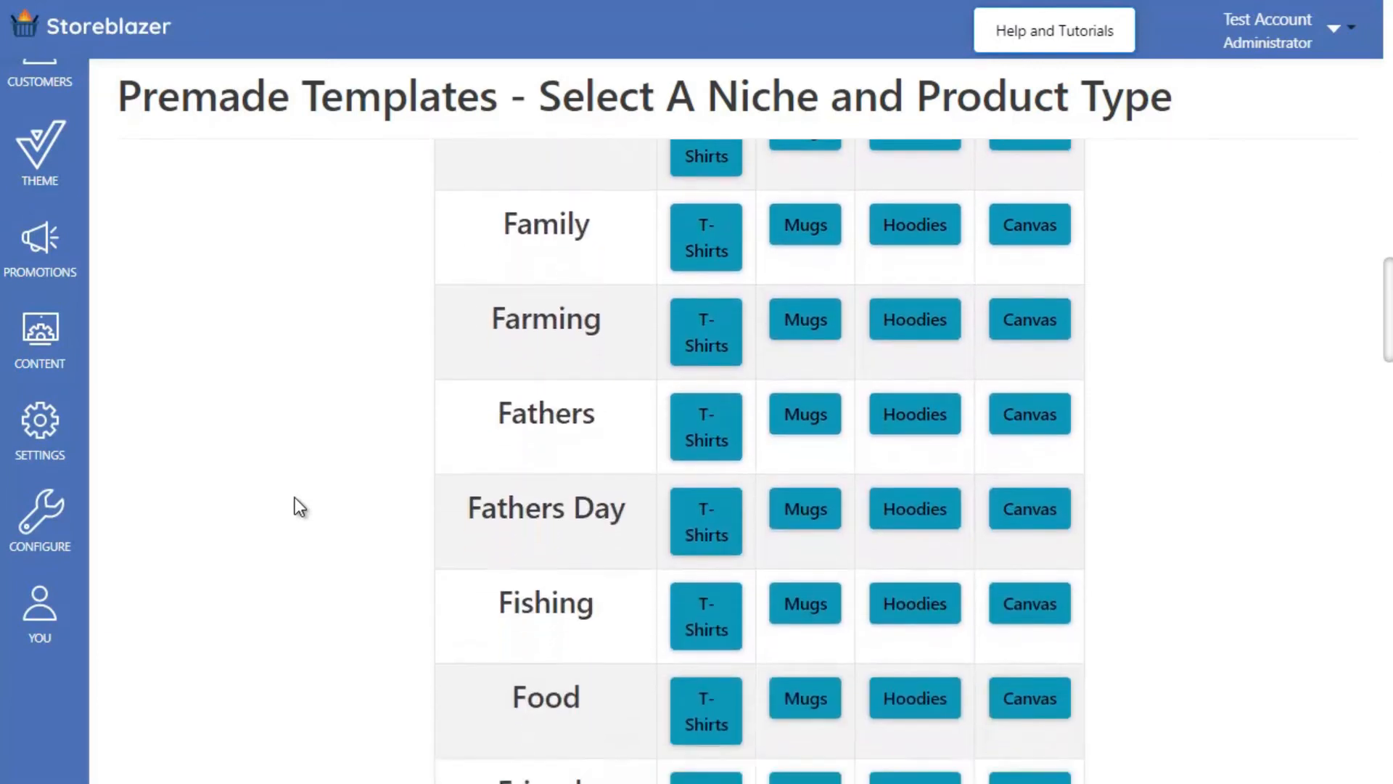
scroll(295, 498, up, 7)
scroll(295, 498, down, 4)
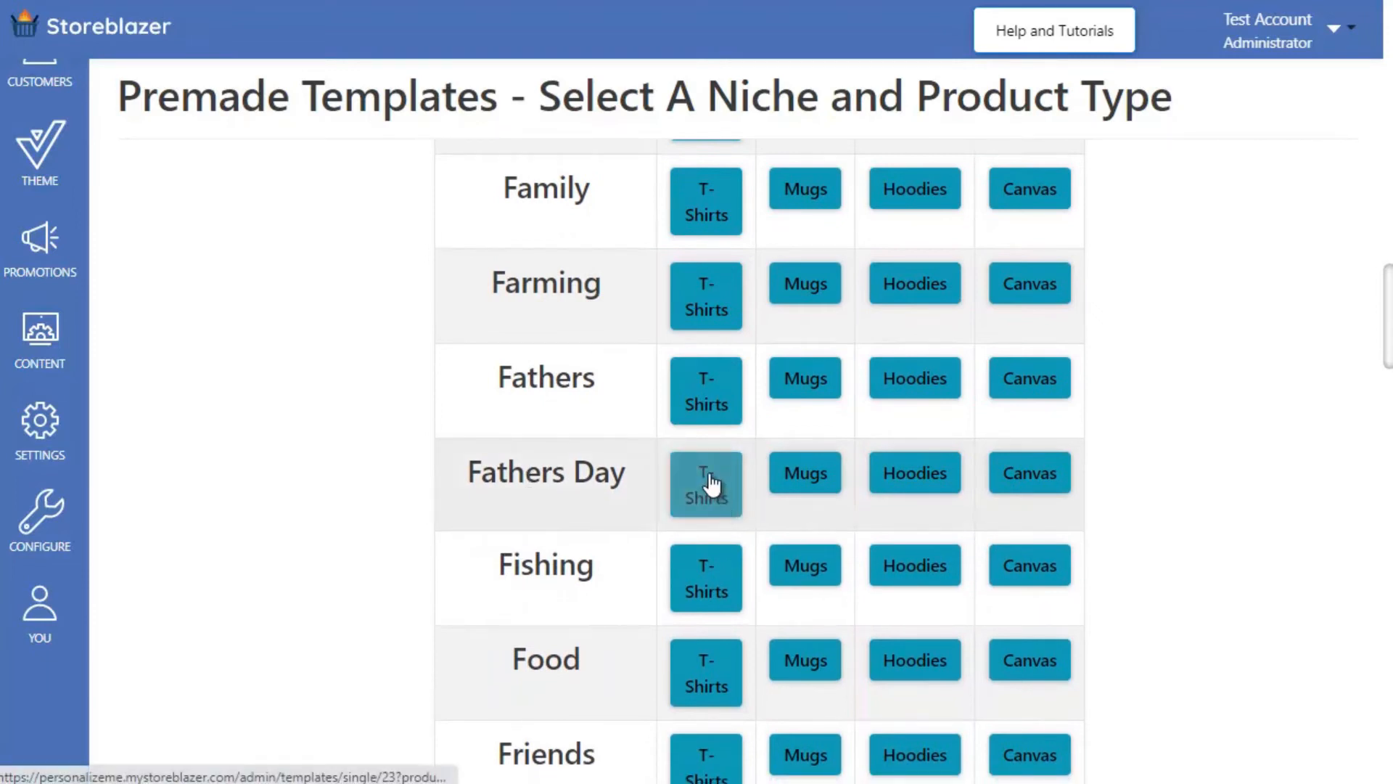
- Look through the T-shirt designs of the Fathers Day niche and return to the niche list
click(711, 482)
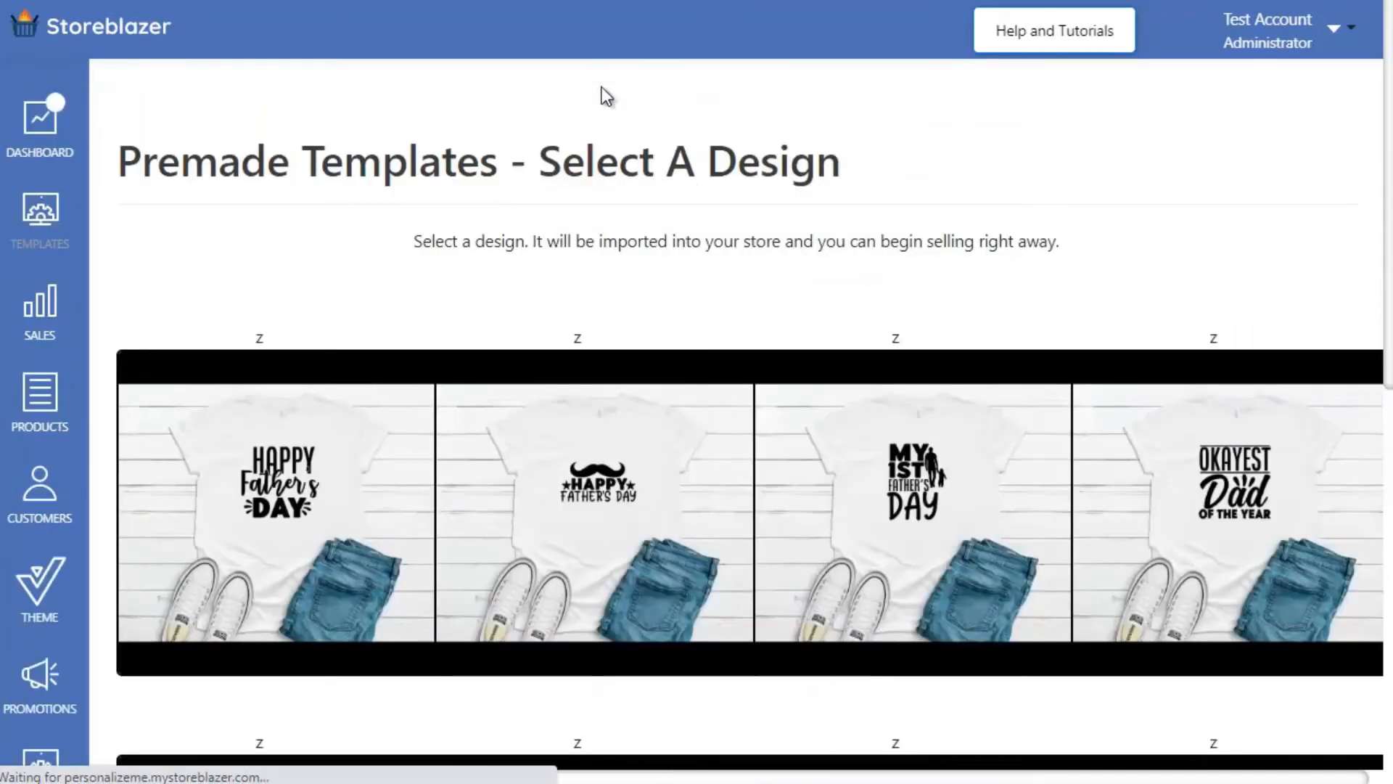
scroll(1051, 327, down, 7)
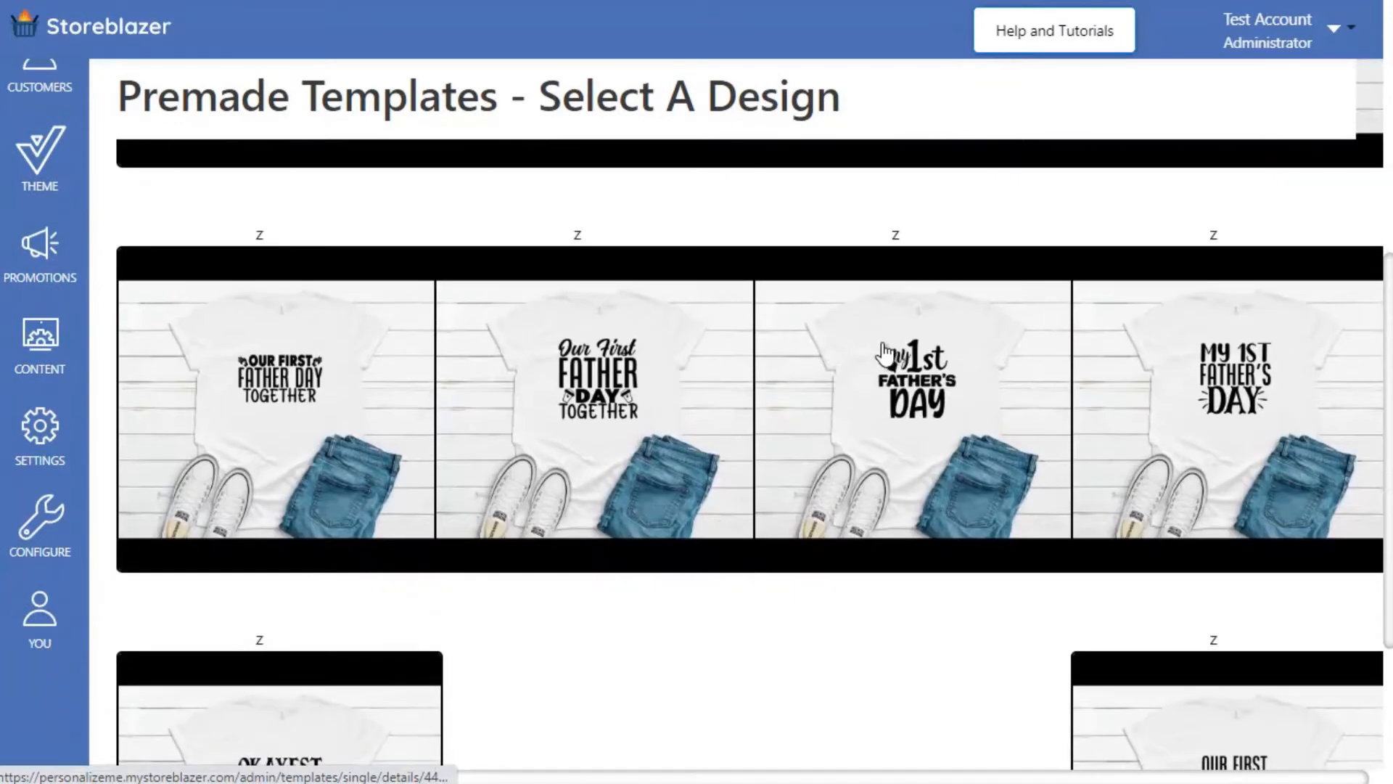
scroll(882, 353, down, 3)
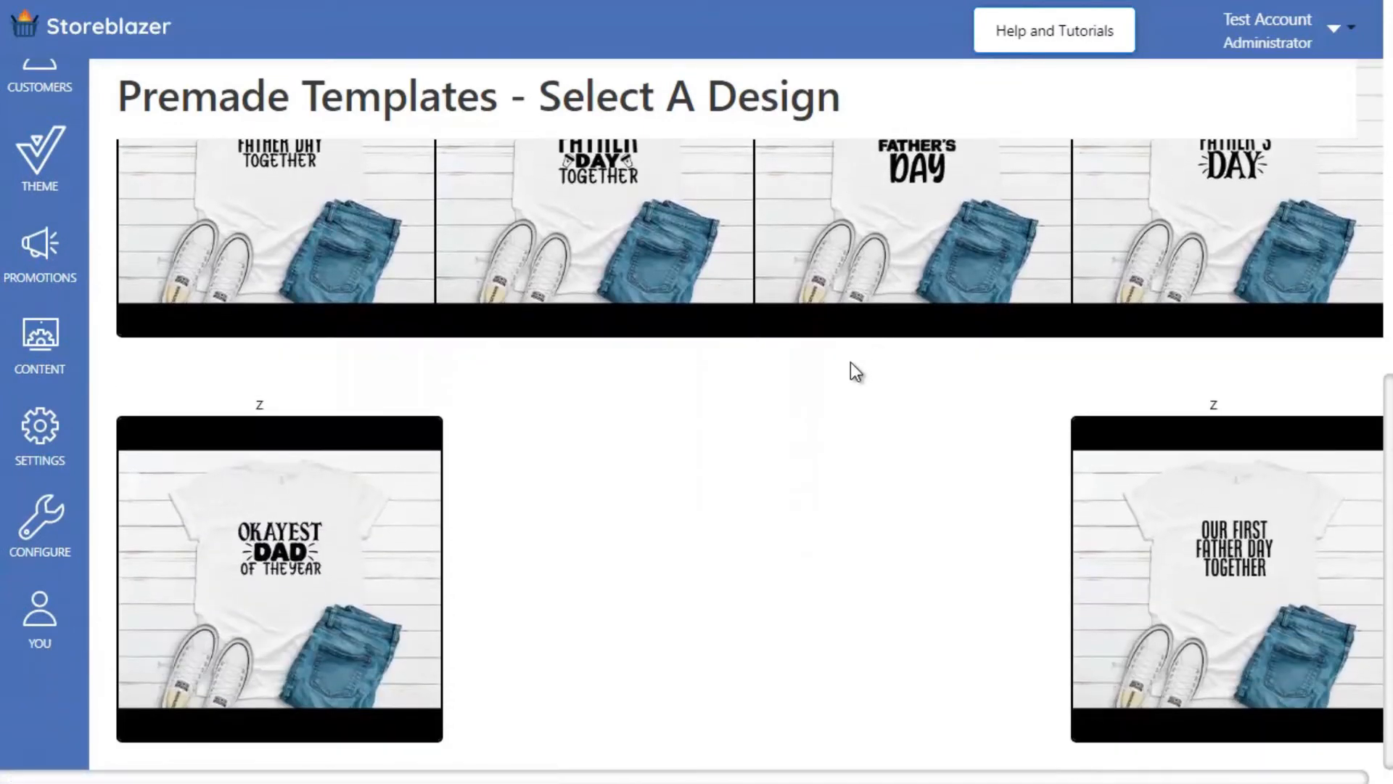
scroll(851, 363, up, 10)
scroll(841, 367, down, 8)
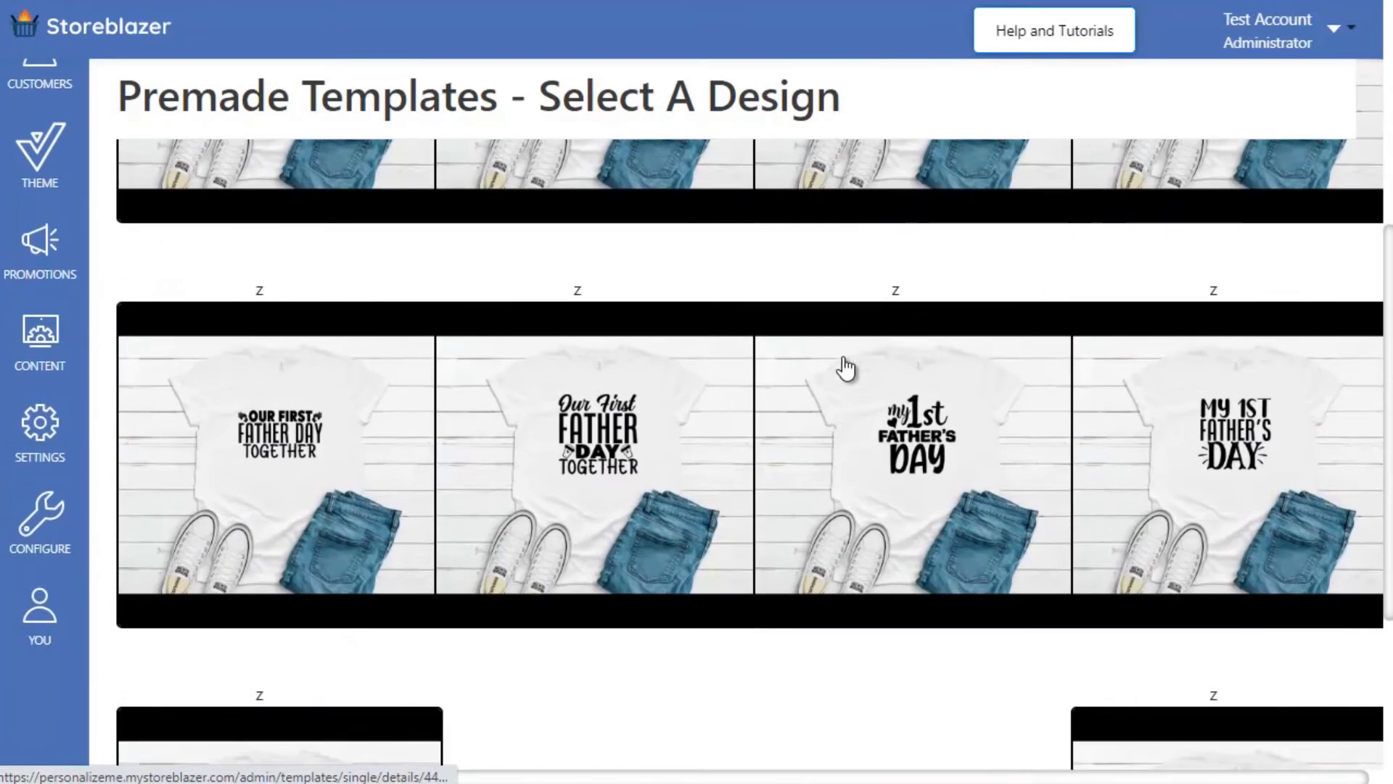
scroll(845, 368, up, 8)
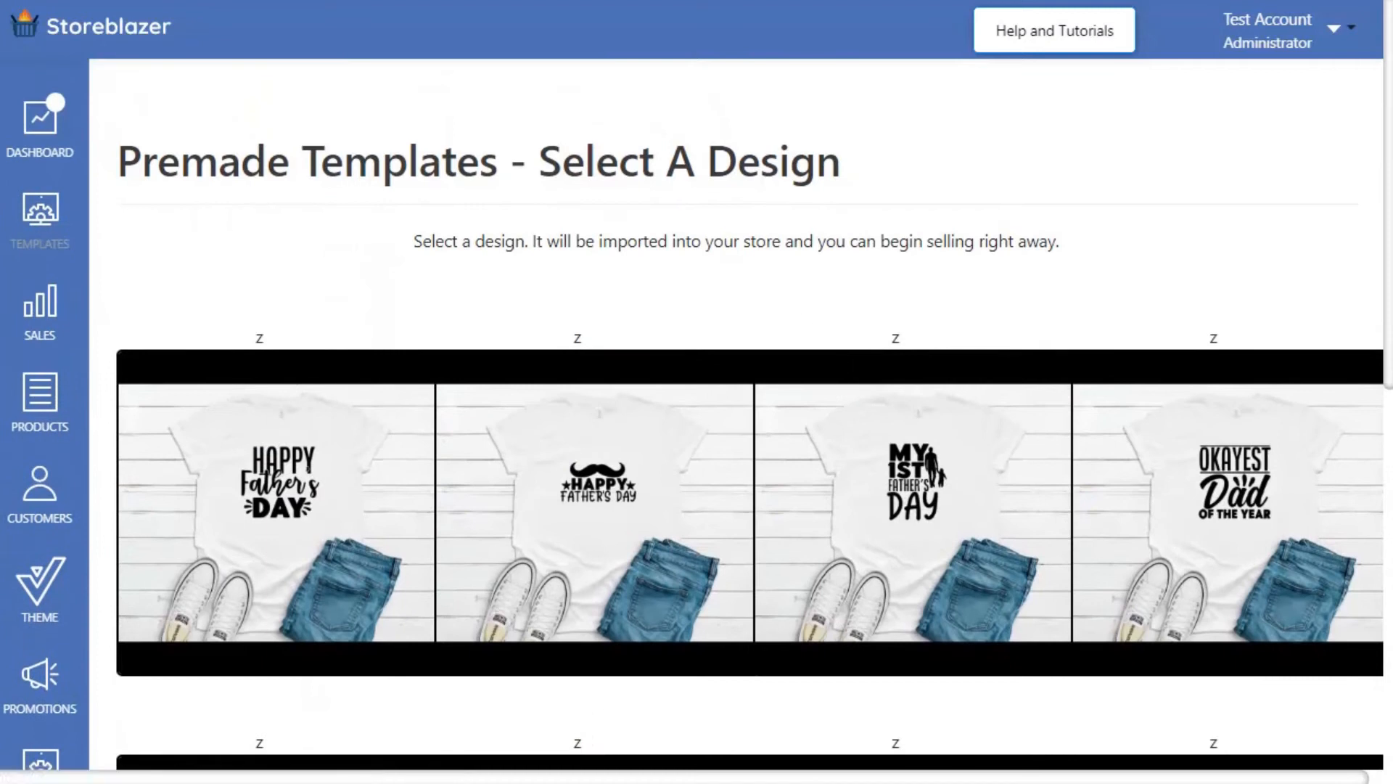
key(alt+Left)
- Open the T-shirt designs of the Fathers niche and select the first "Best Dad in the World" design
scroll(343, 377, up, 8)
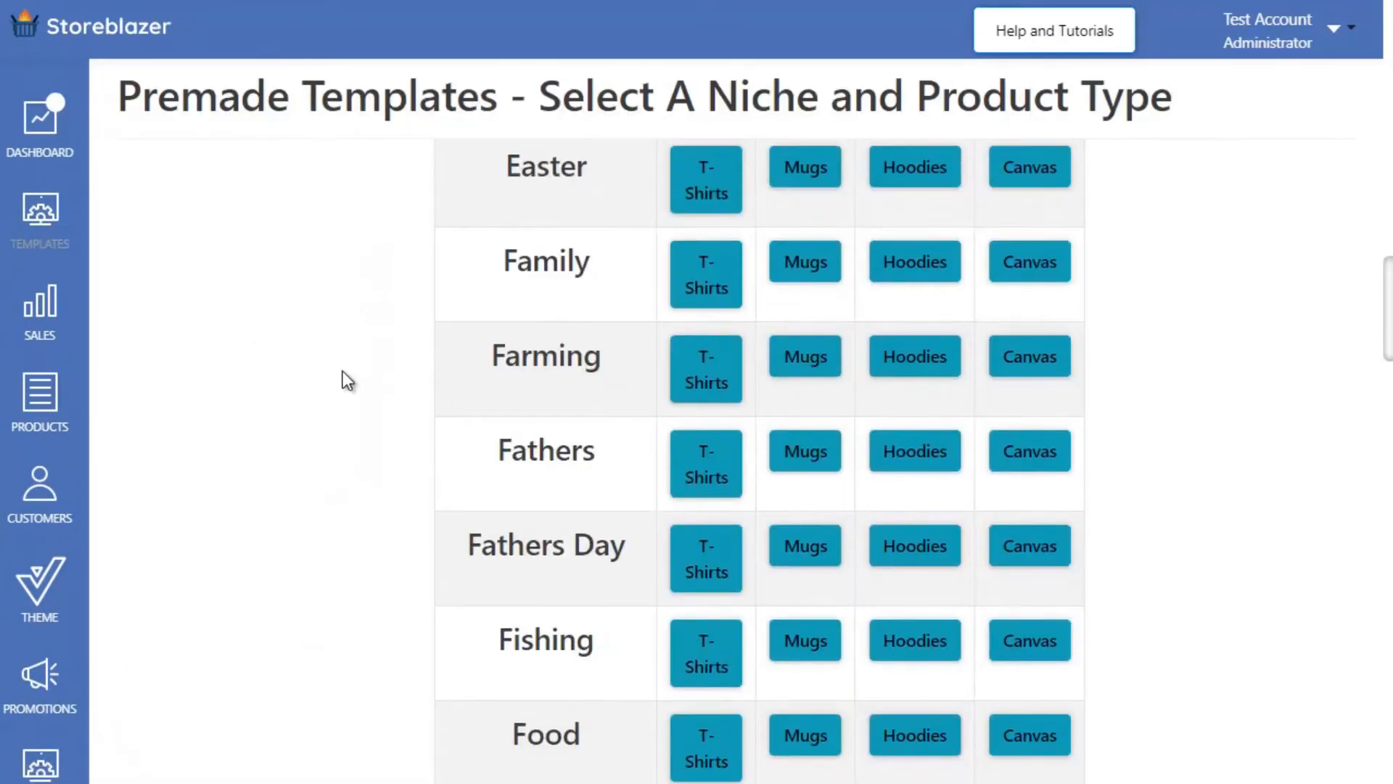
scroll(342, 378, down, 6)
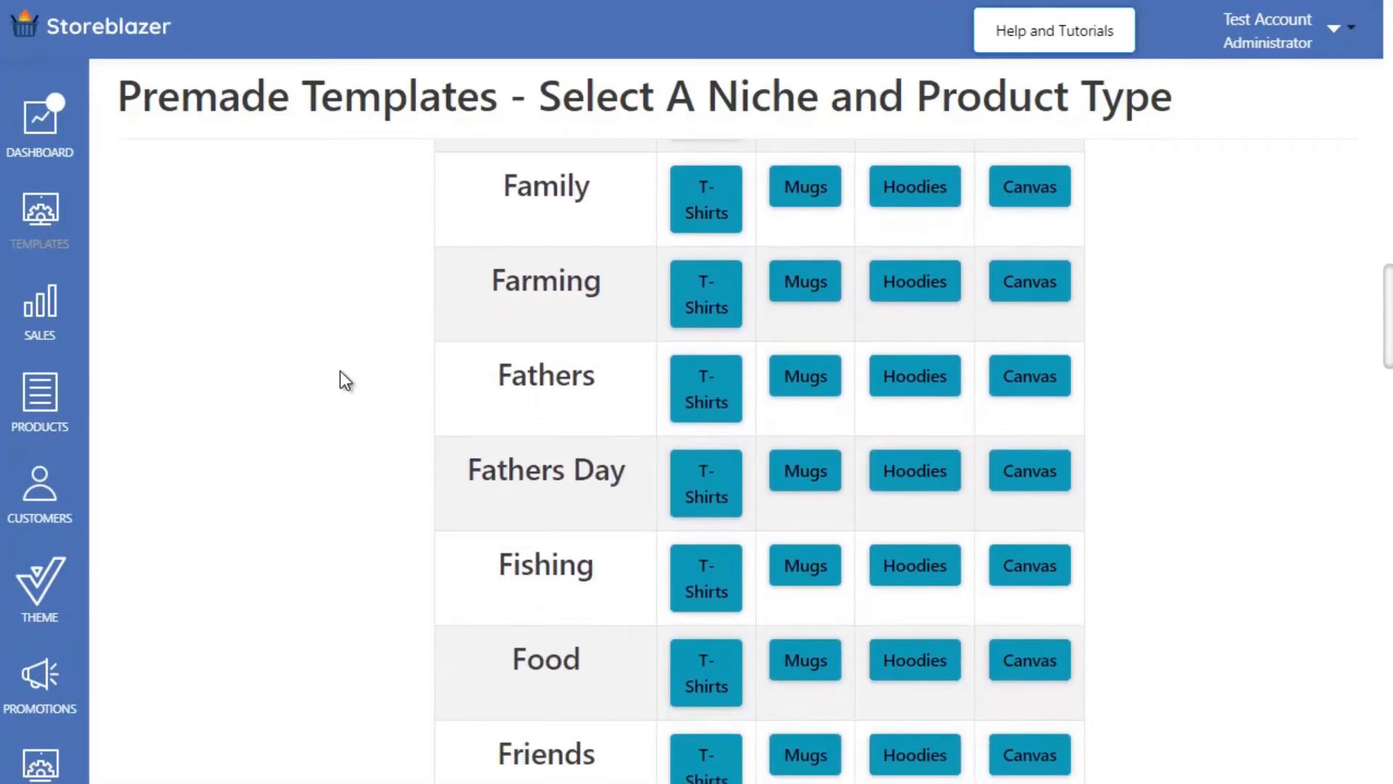
click(711, 392)
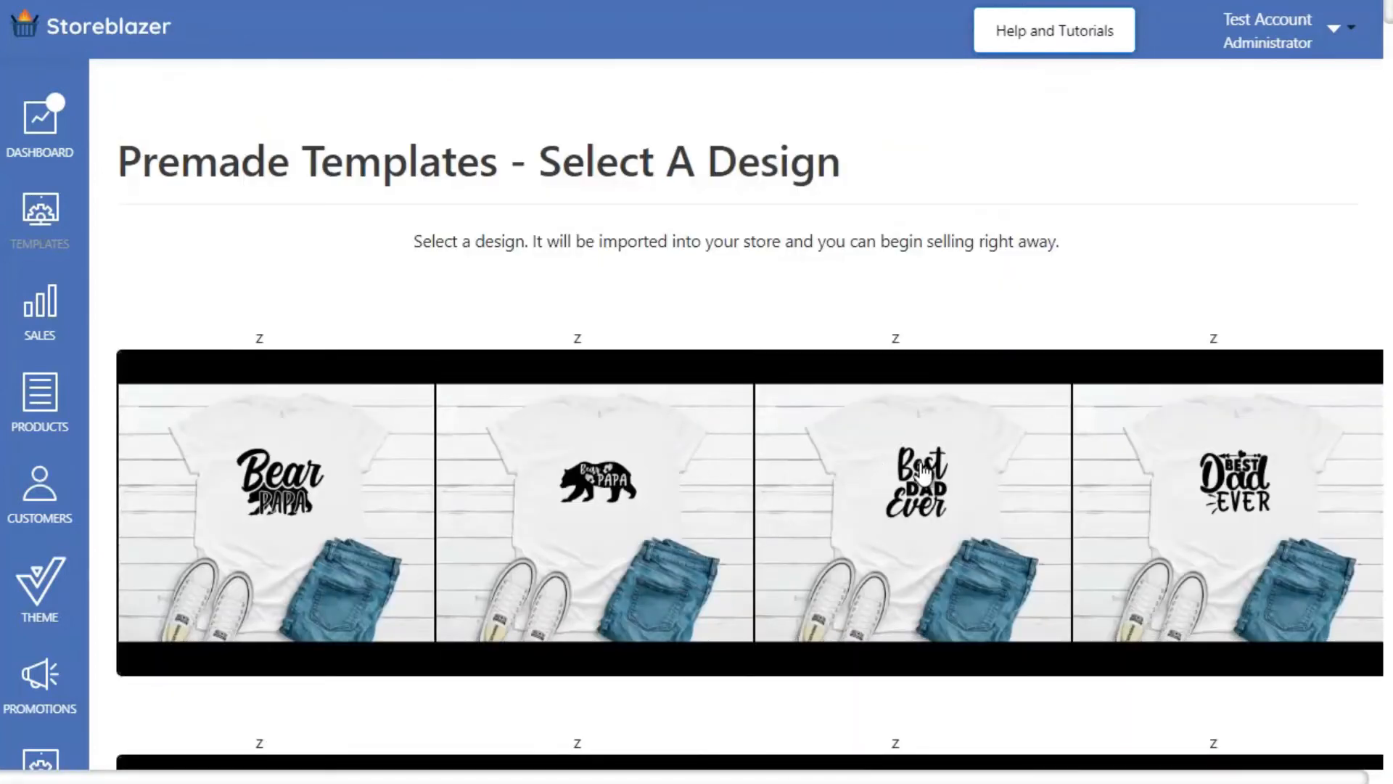
scroll(920, 470, down, 3)
scroll(819, 468, down, 2)
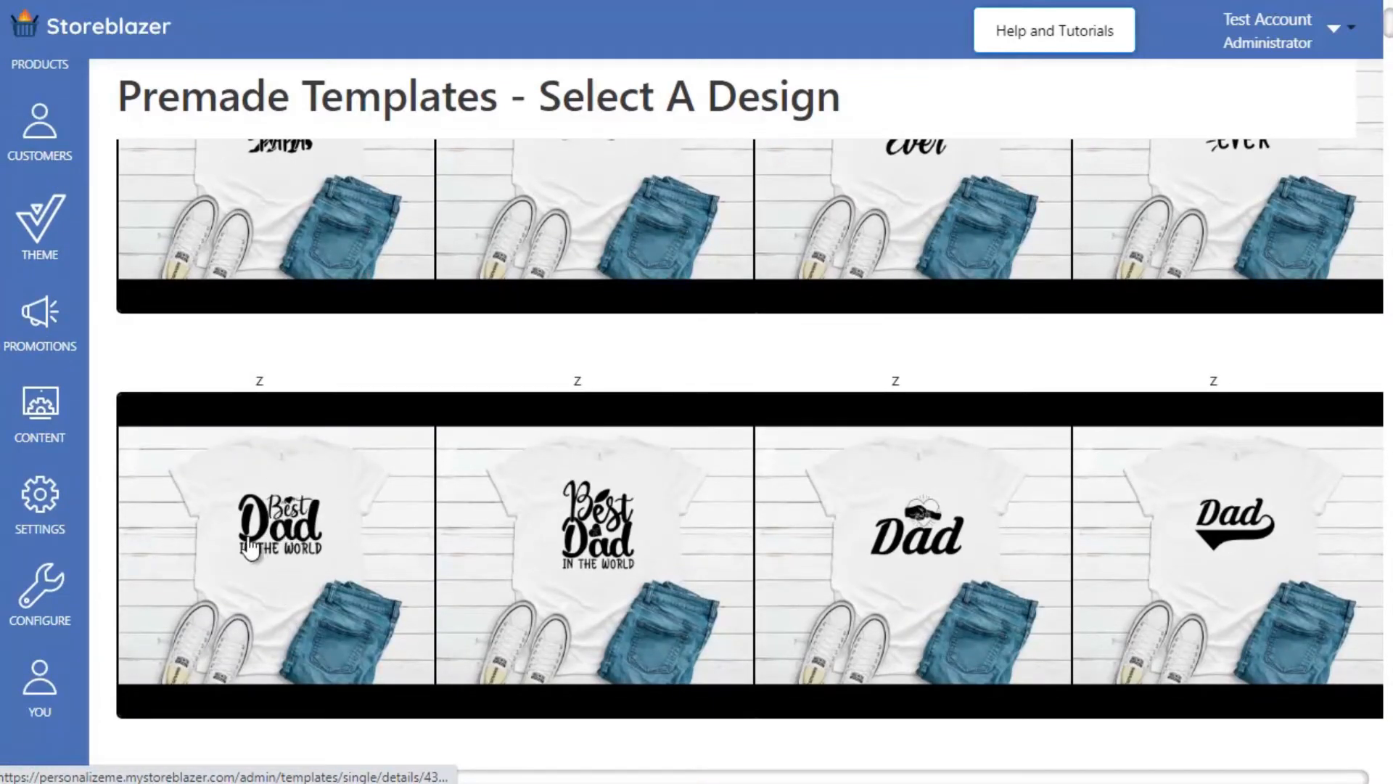
click(278, 543)
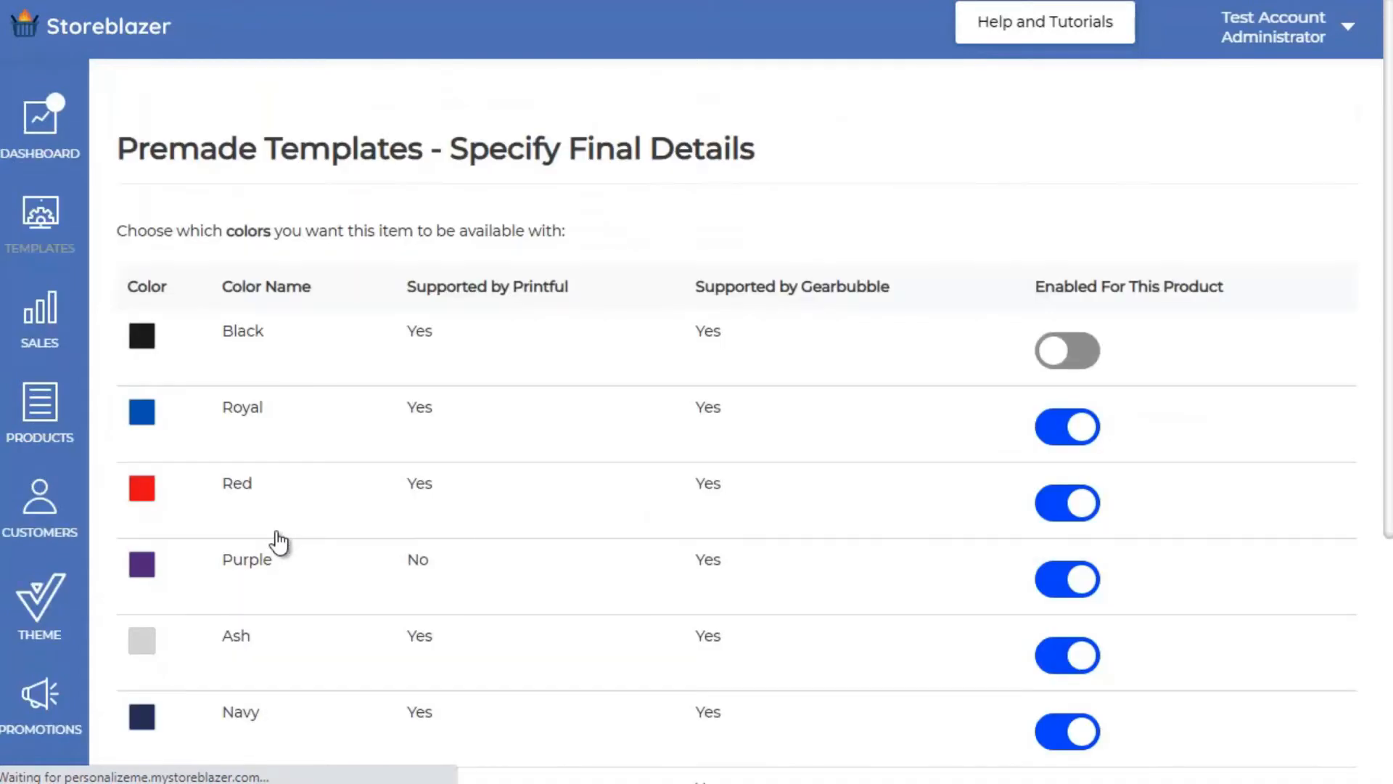
- Review which shirt colors are supported by Printful and Gearbubble and enabled for this product
scroll(457, 370, down, 4)
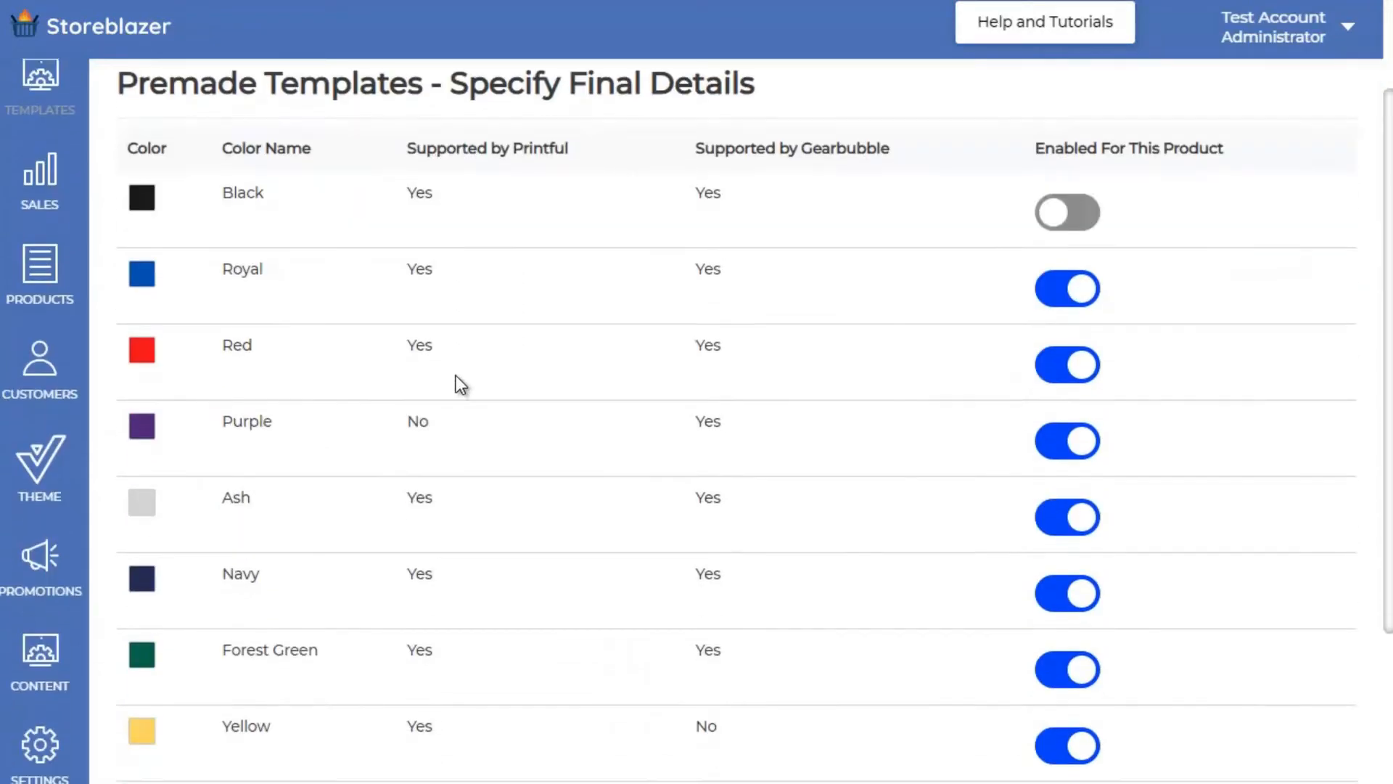
scroll(456, 376, up, 5)
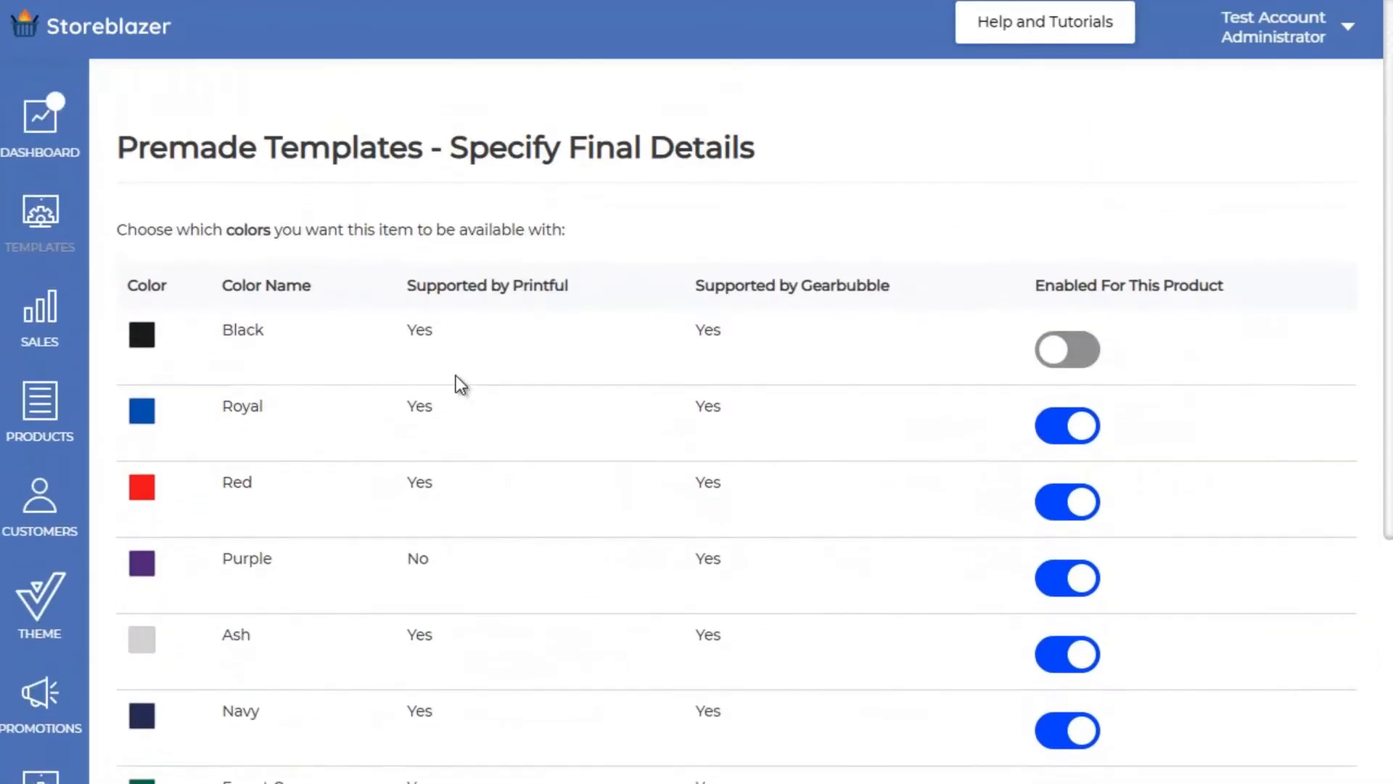
scroll(455, 376, down, 1)
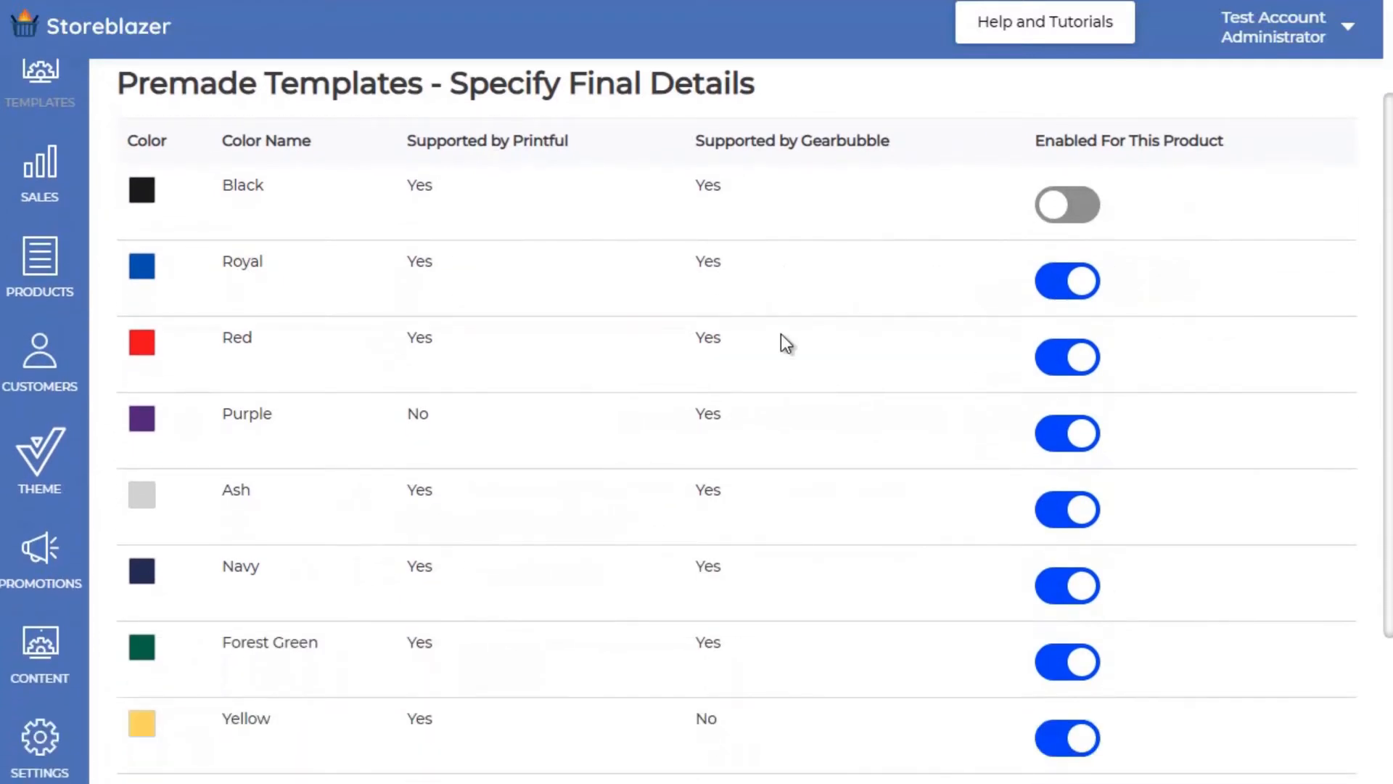
- Disable the Purple, Yellow, Ocean Blue and White shirt colors and add the product to the store
scroll(785, 258, up, 1)
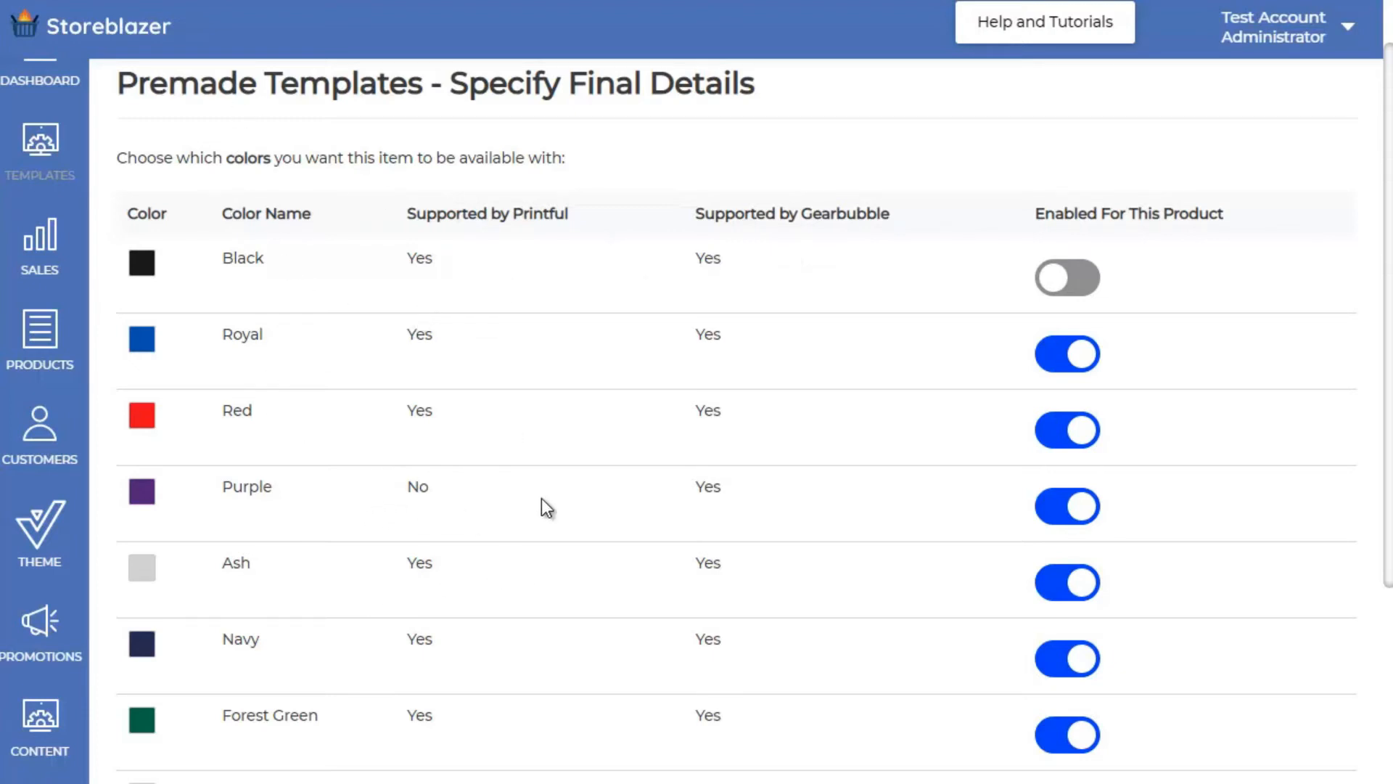
scroll(454, 591, down, 3)
scroll(456, 586, up, 3)
click(1075, 506)
scroll(686, 473, down, 1)
scroll(652, 473, down, 4)
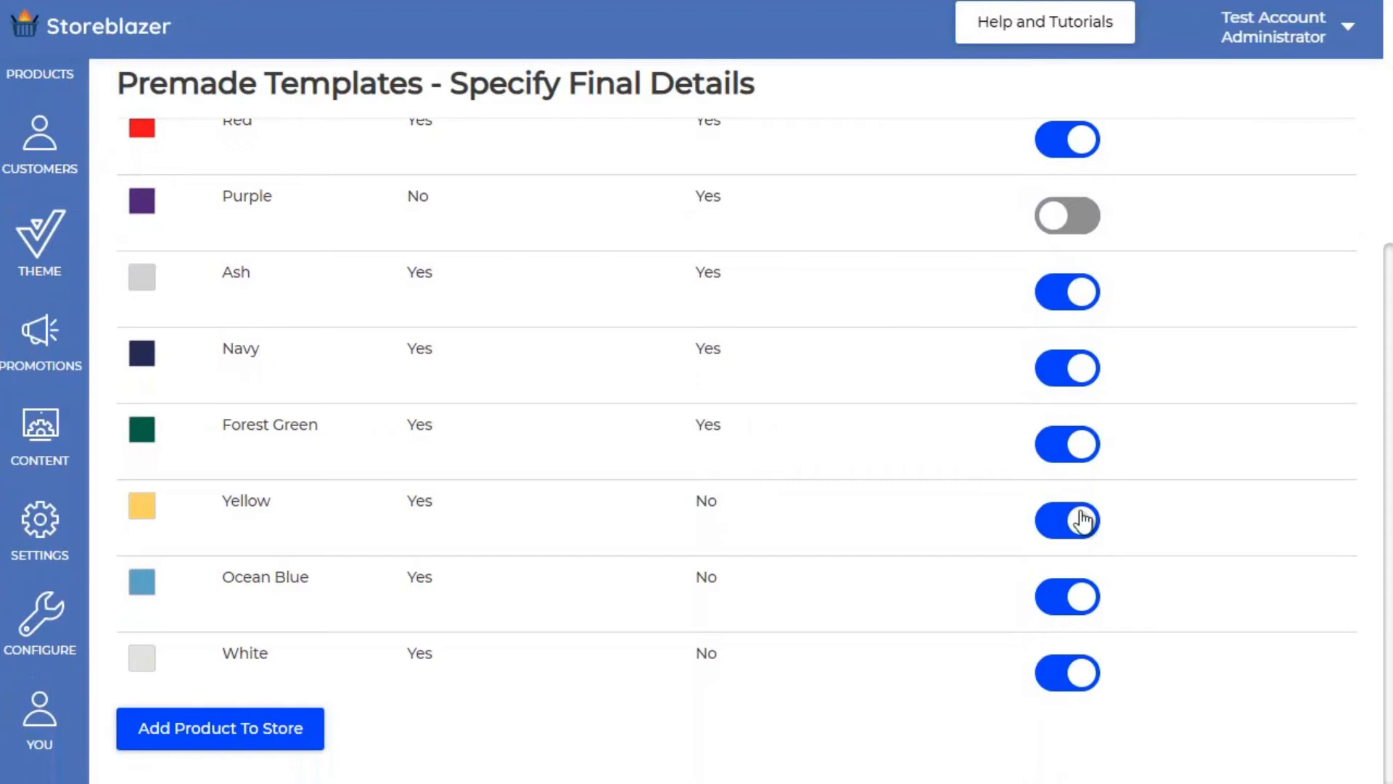
click(1048, 519)
click(1080, 608)
scroll(798, 508, up, 4)
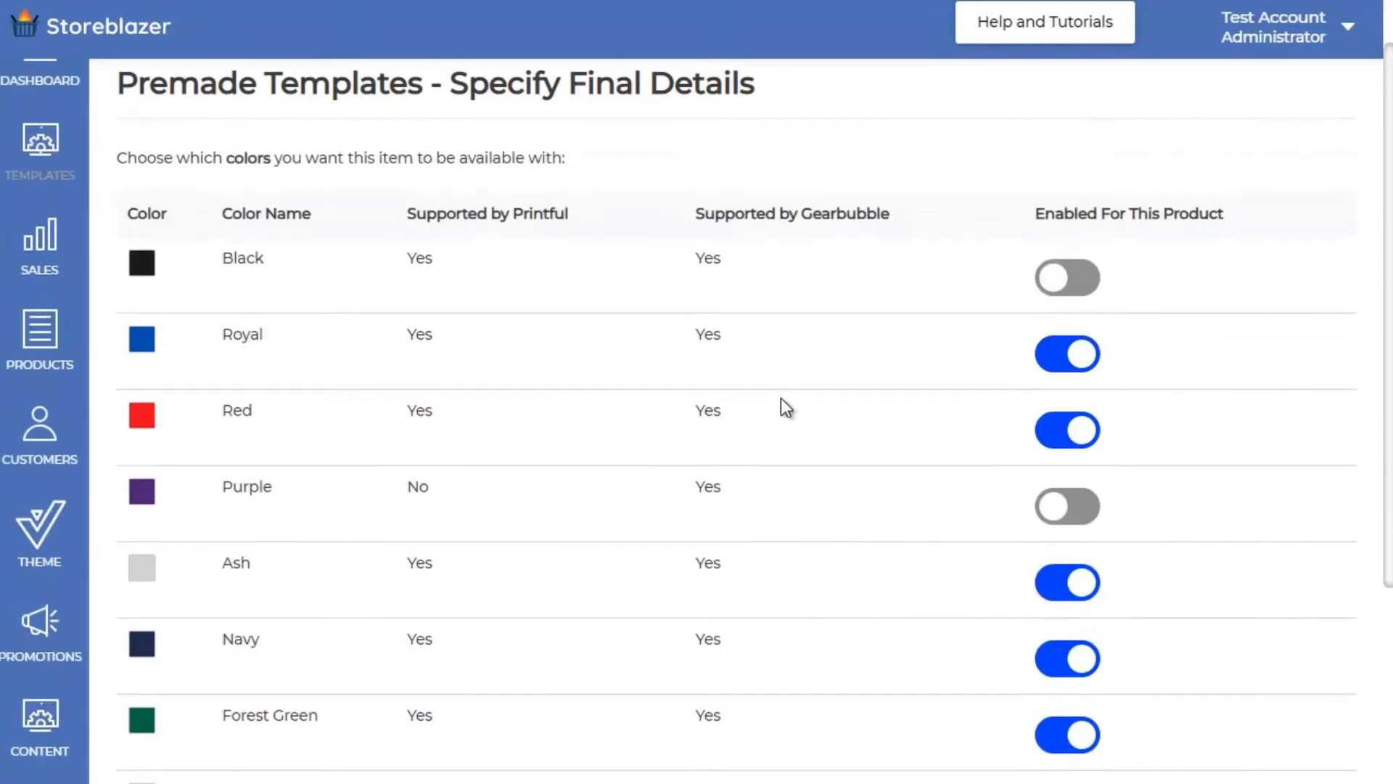
scroll(777, 633, down, 4)
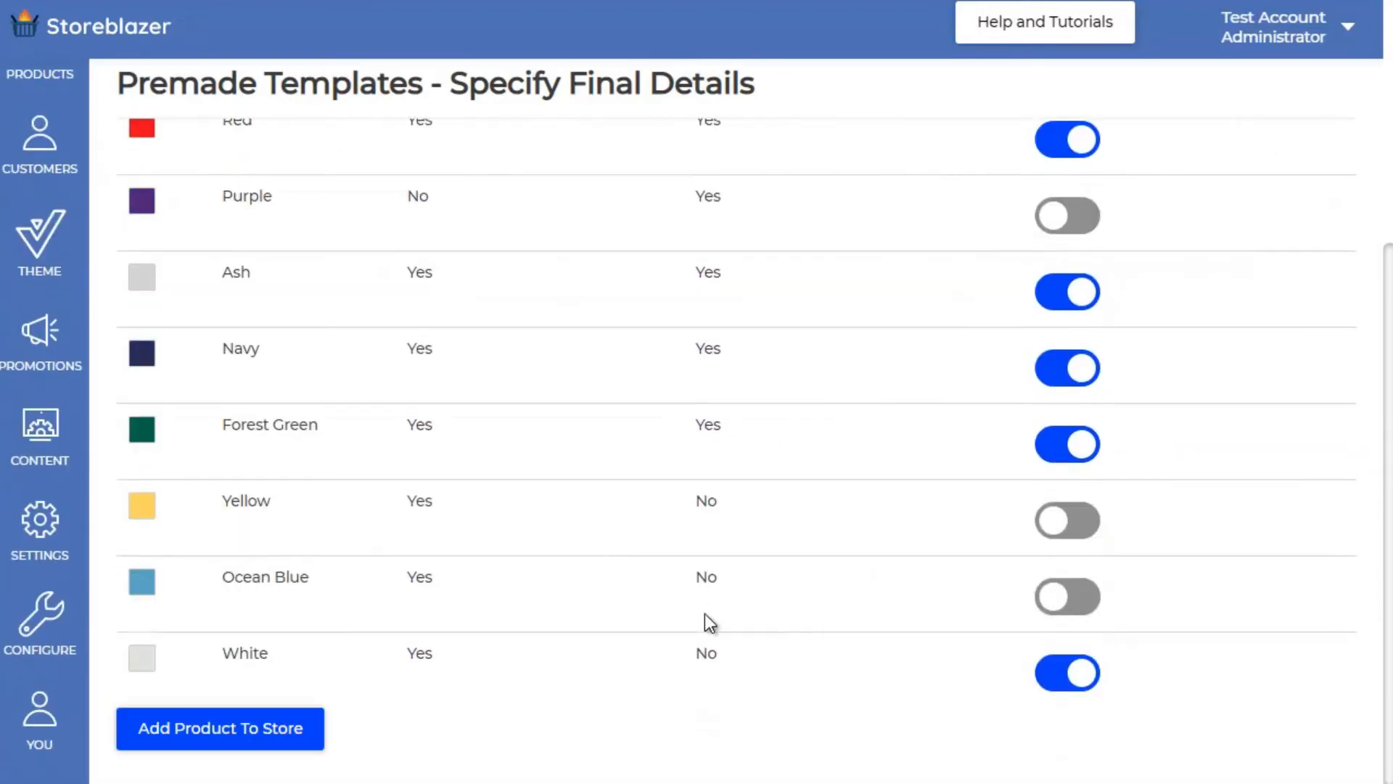
click(1076, 668)
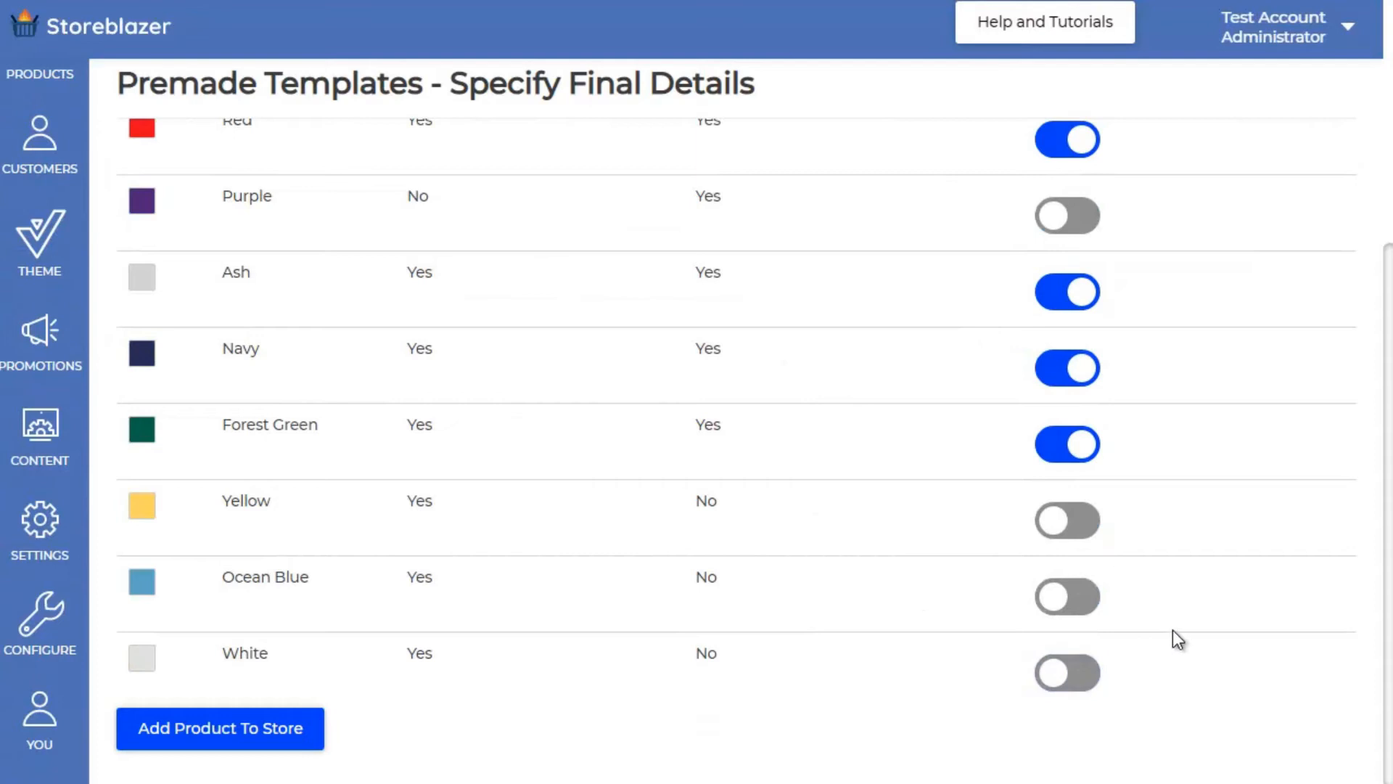
click(206, 732)
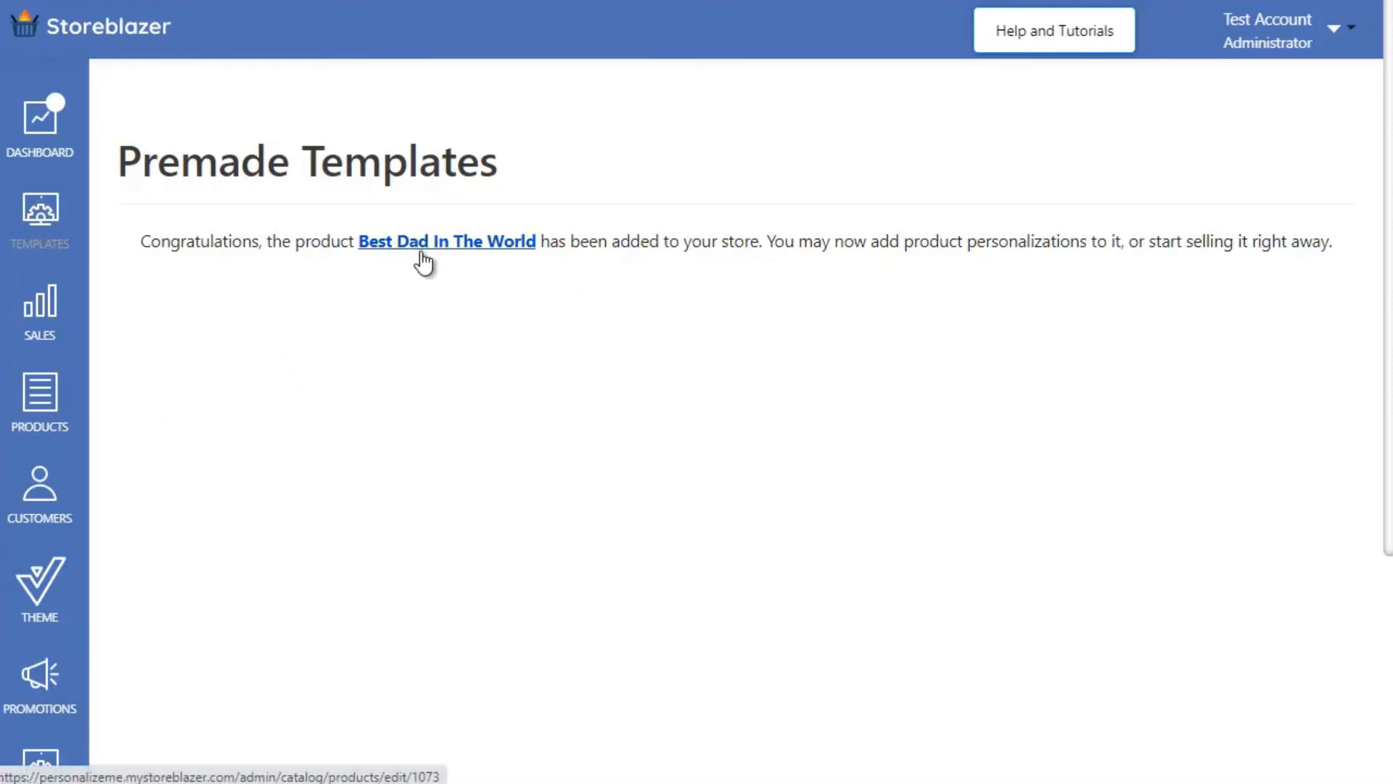
- Open the store's product list and set it to show 50 items per page
click(41, 398)
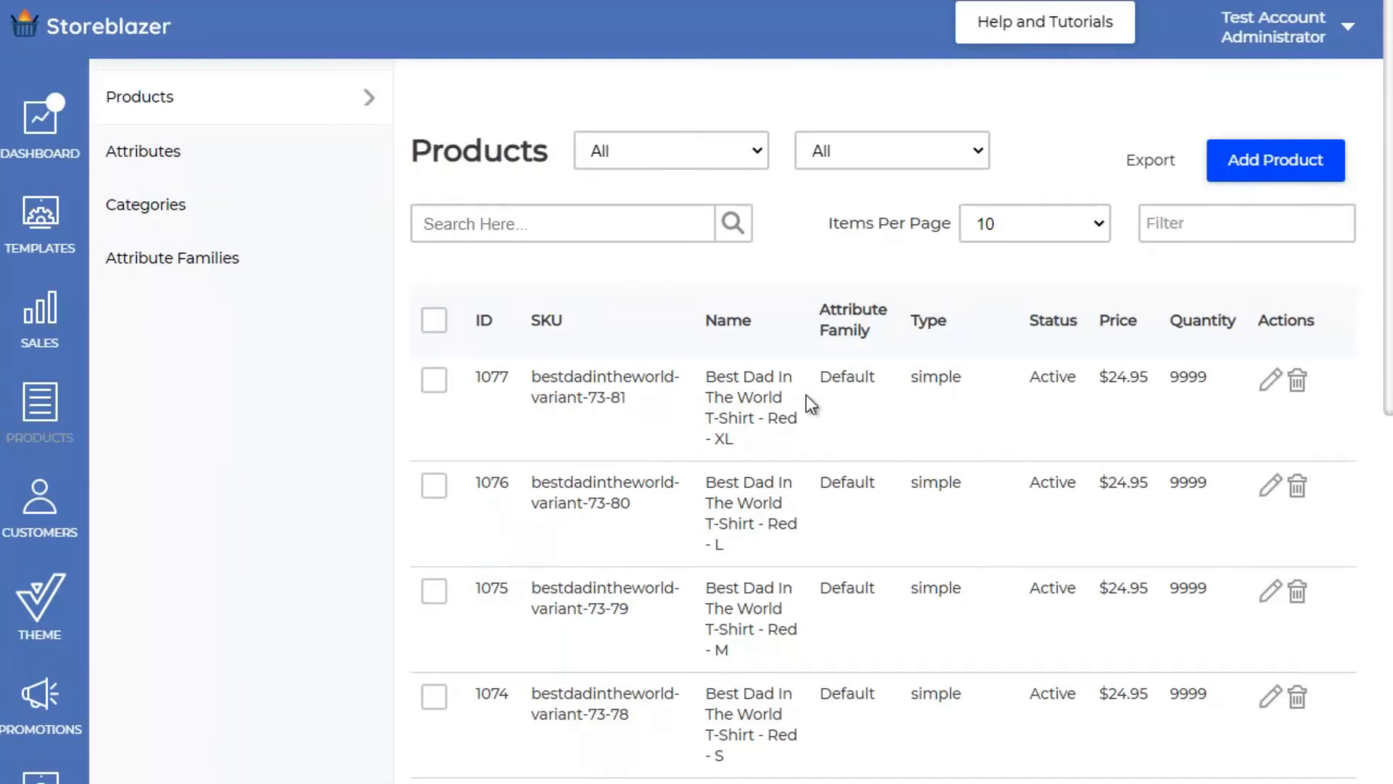
scroll(689, 424, down, 3)
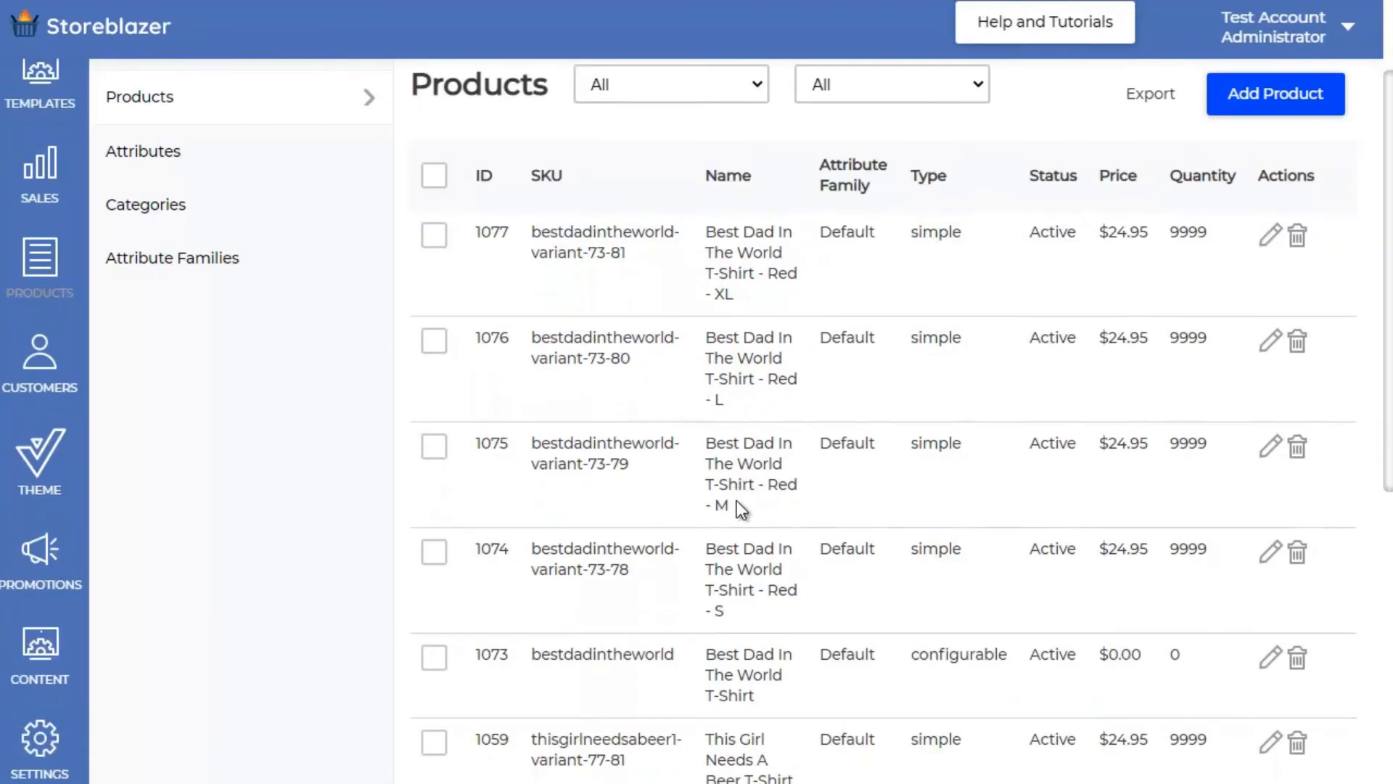
scroll(737, 499, down, 2)
scroll(738, 514, down, 5)
scroll(738, 516, up, 7)
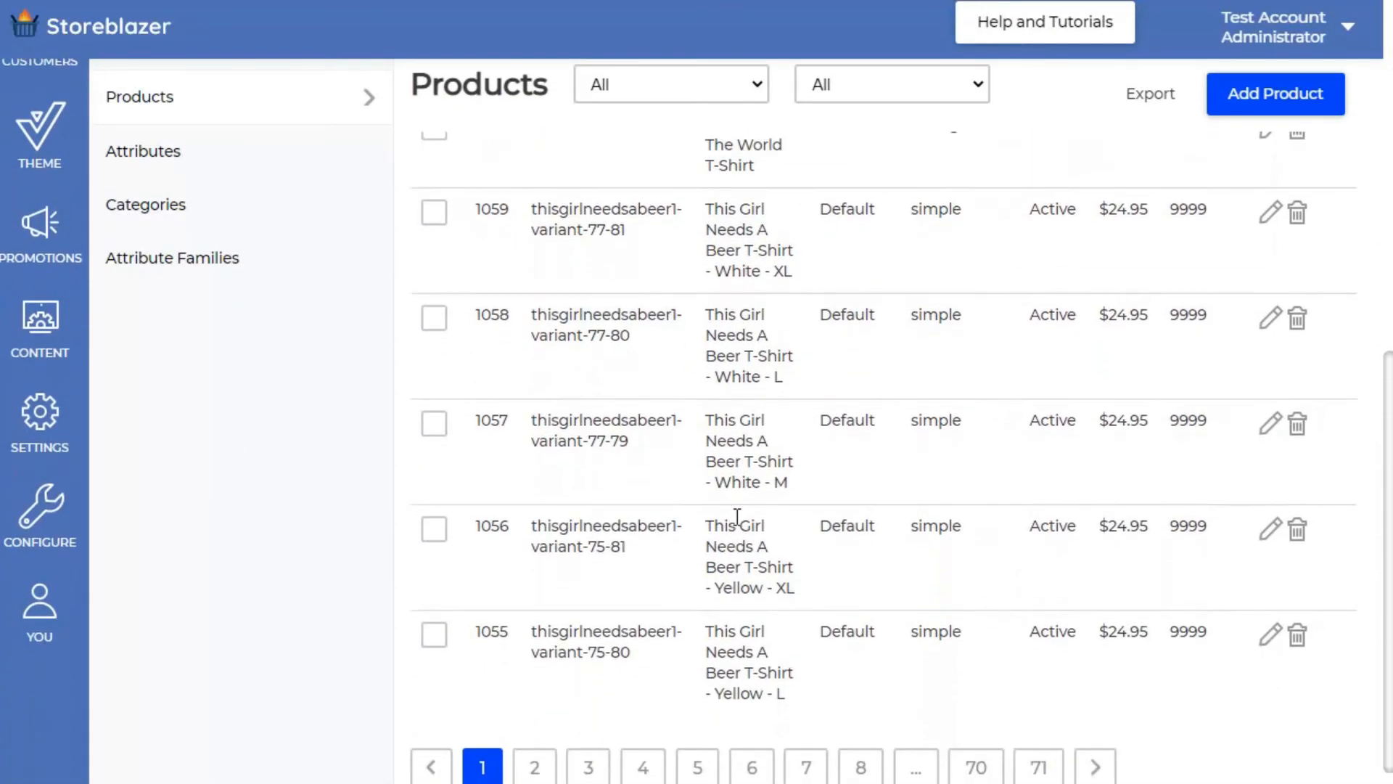
scroll(737, 516, down, 2)
scroll(748, 519, up, 5)
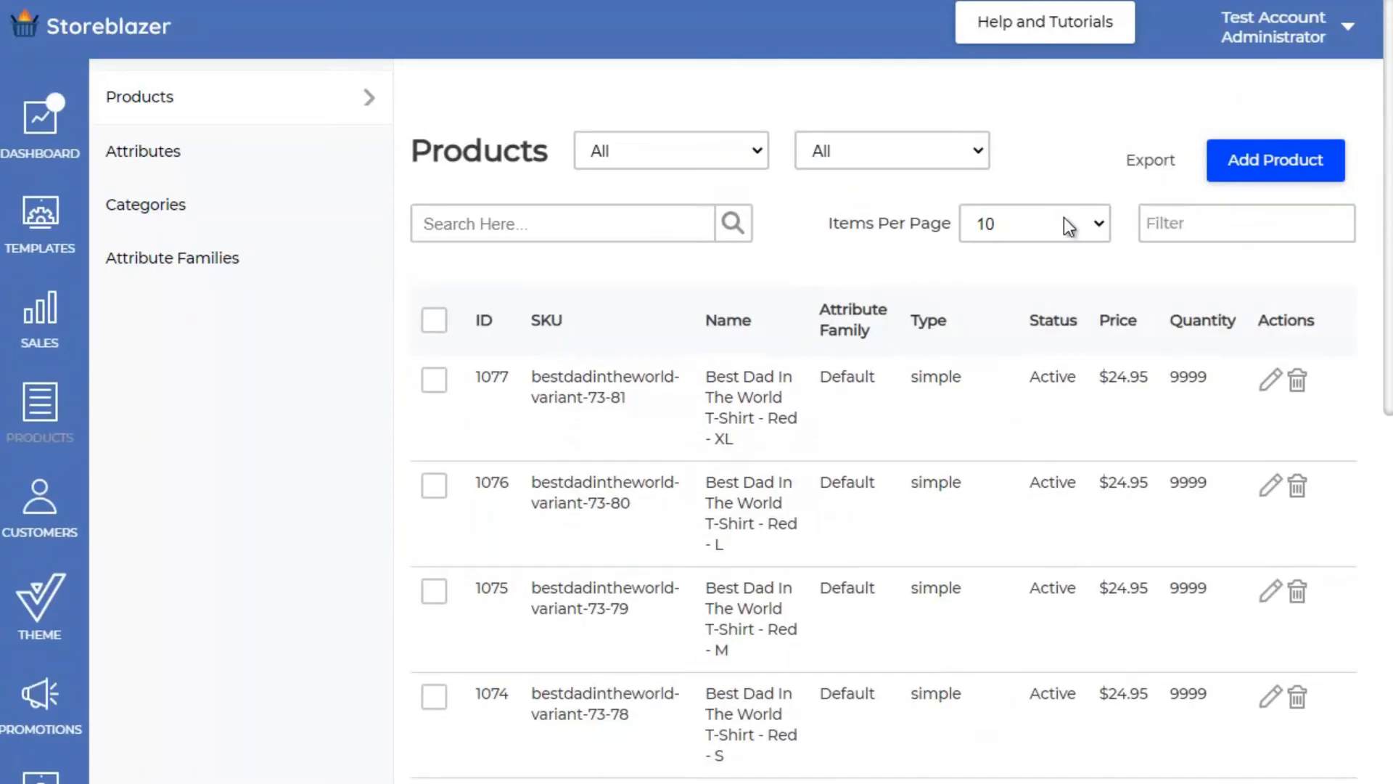
click(1064, 217)
click(1087, 225)
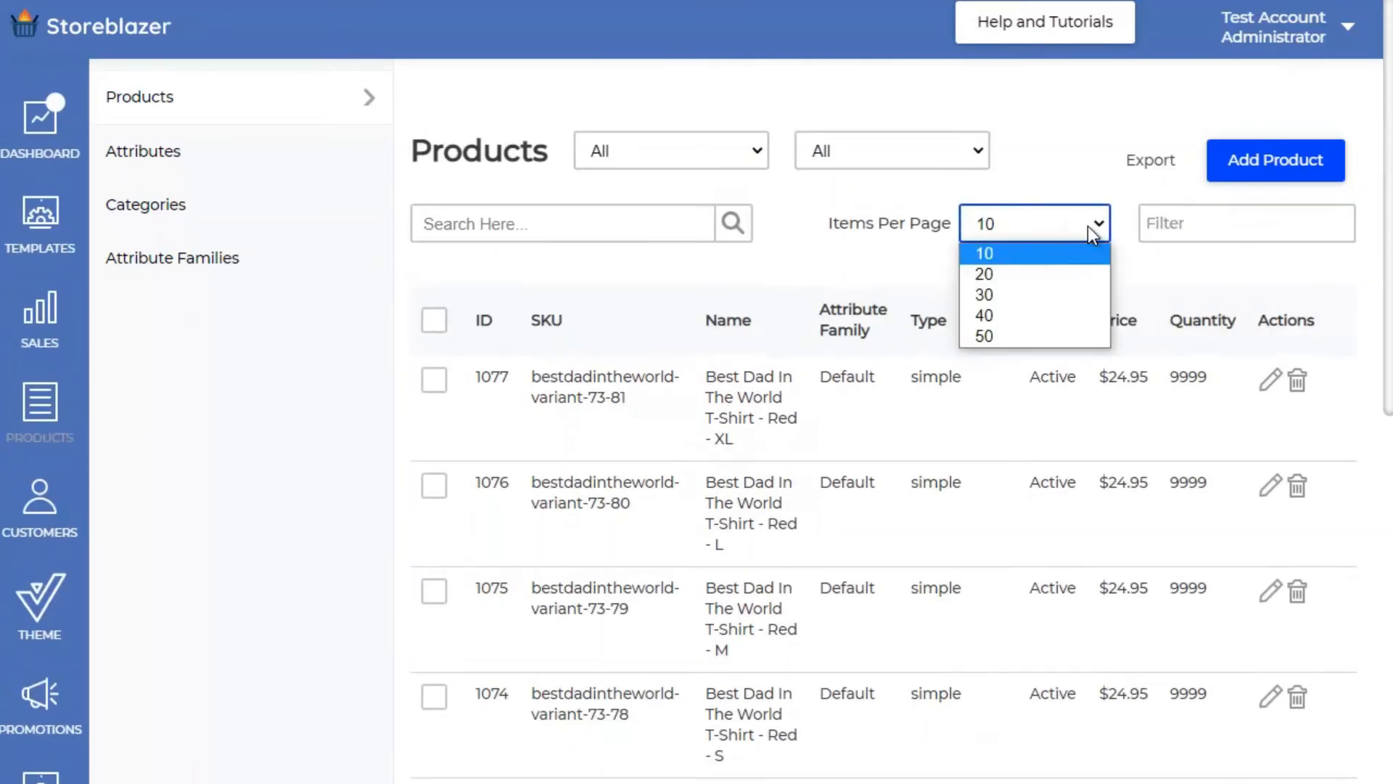
click(1029, 338)
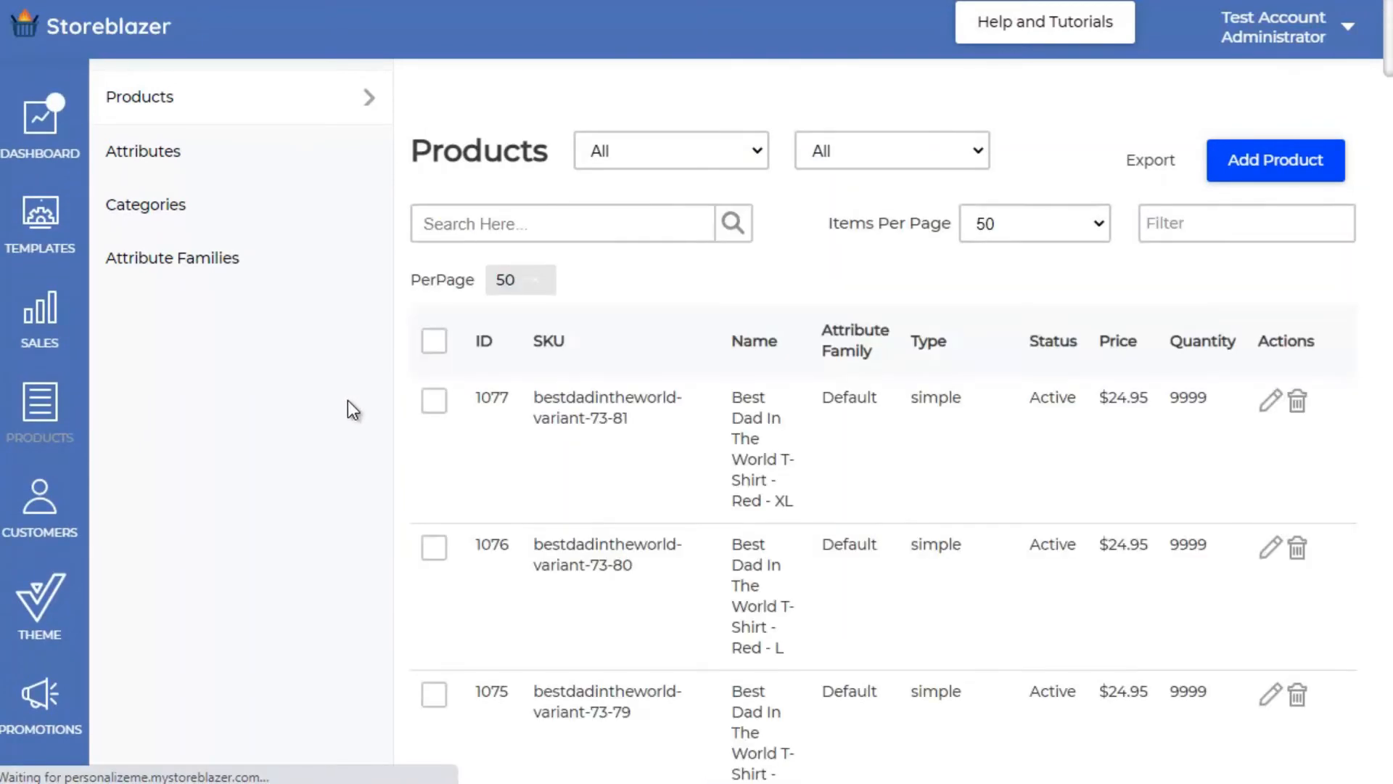
- Open the configurable "bestdadintheworld" product for editing and open its design and personalizations editor
scroll(349, 407, down, 6)
scroll(350, 400, down, 3)
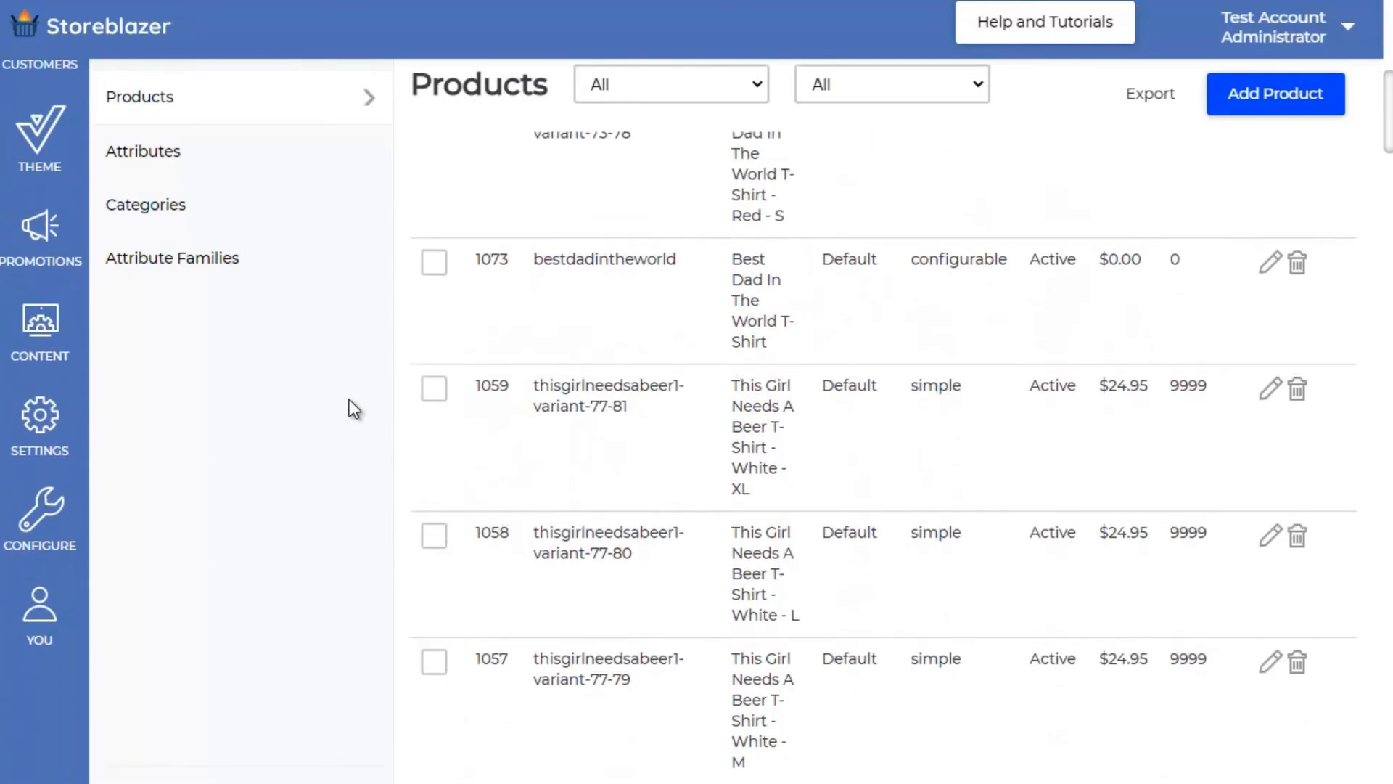
scroll(639, 417, up, 1)
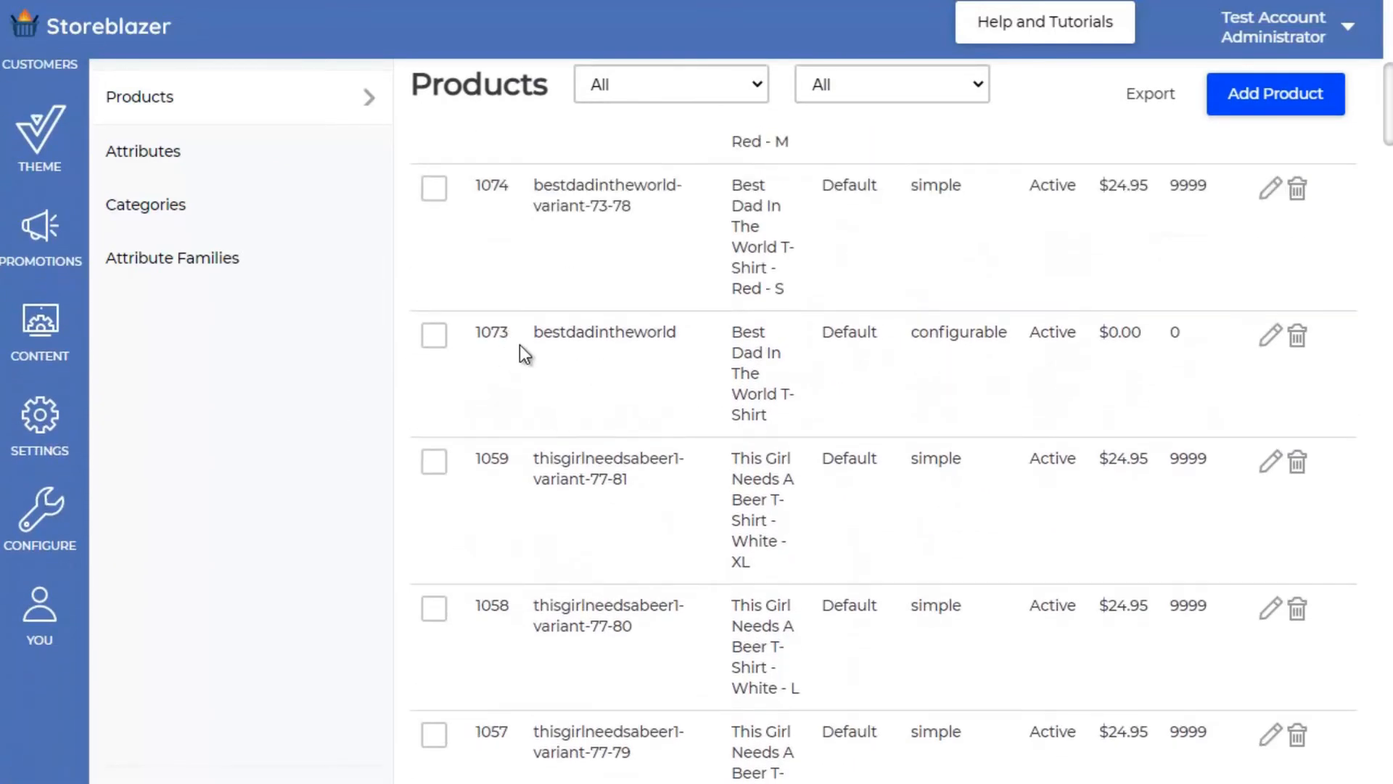
drag(535, 331, 666, 333)
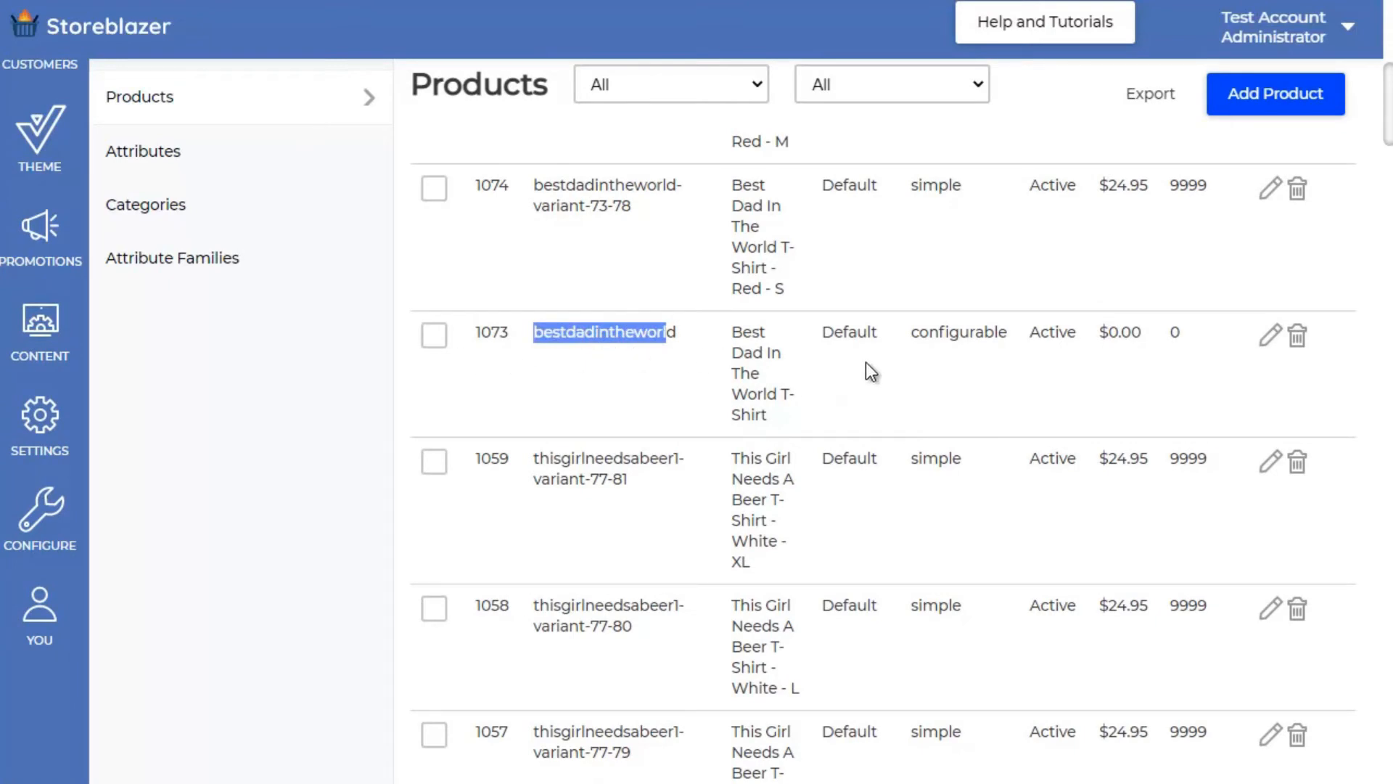
drag(920, 331, 983, 333)
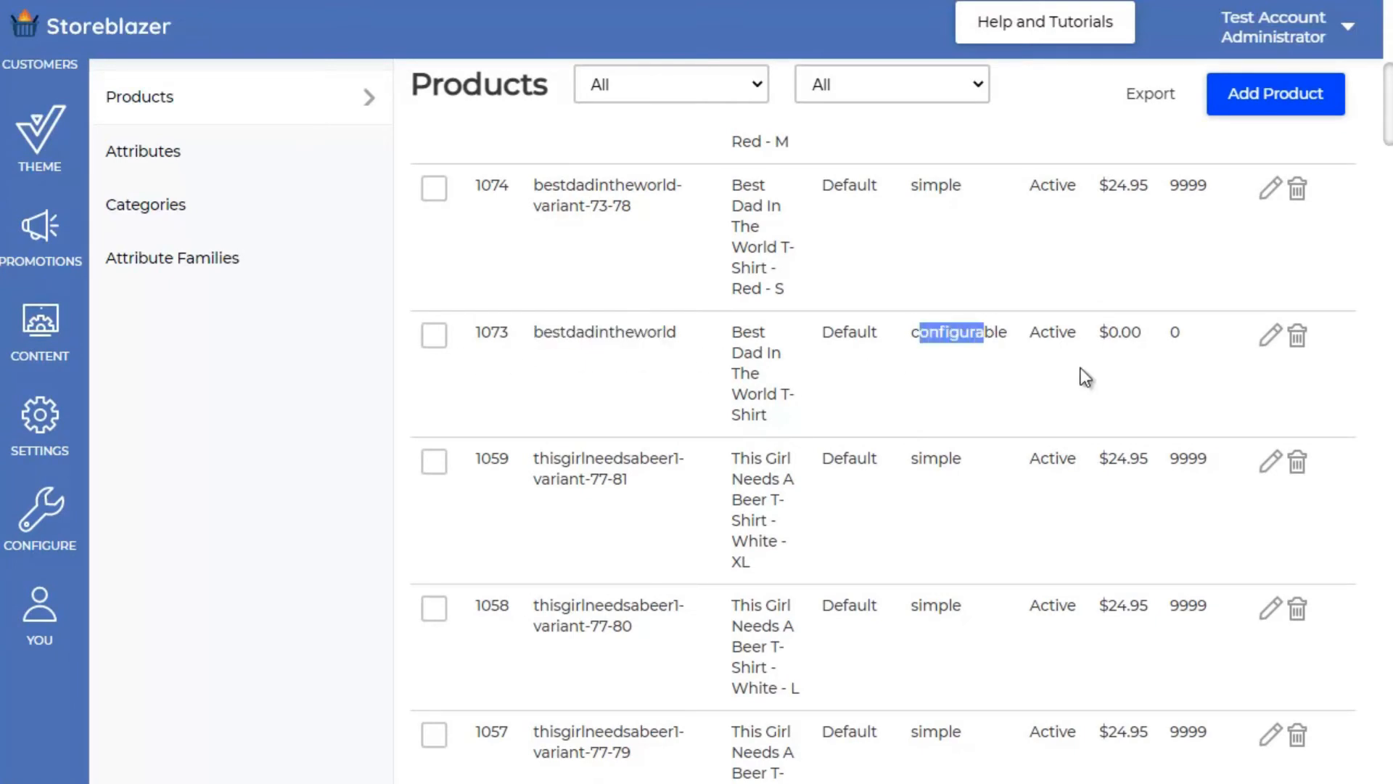
click(1271, 340)
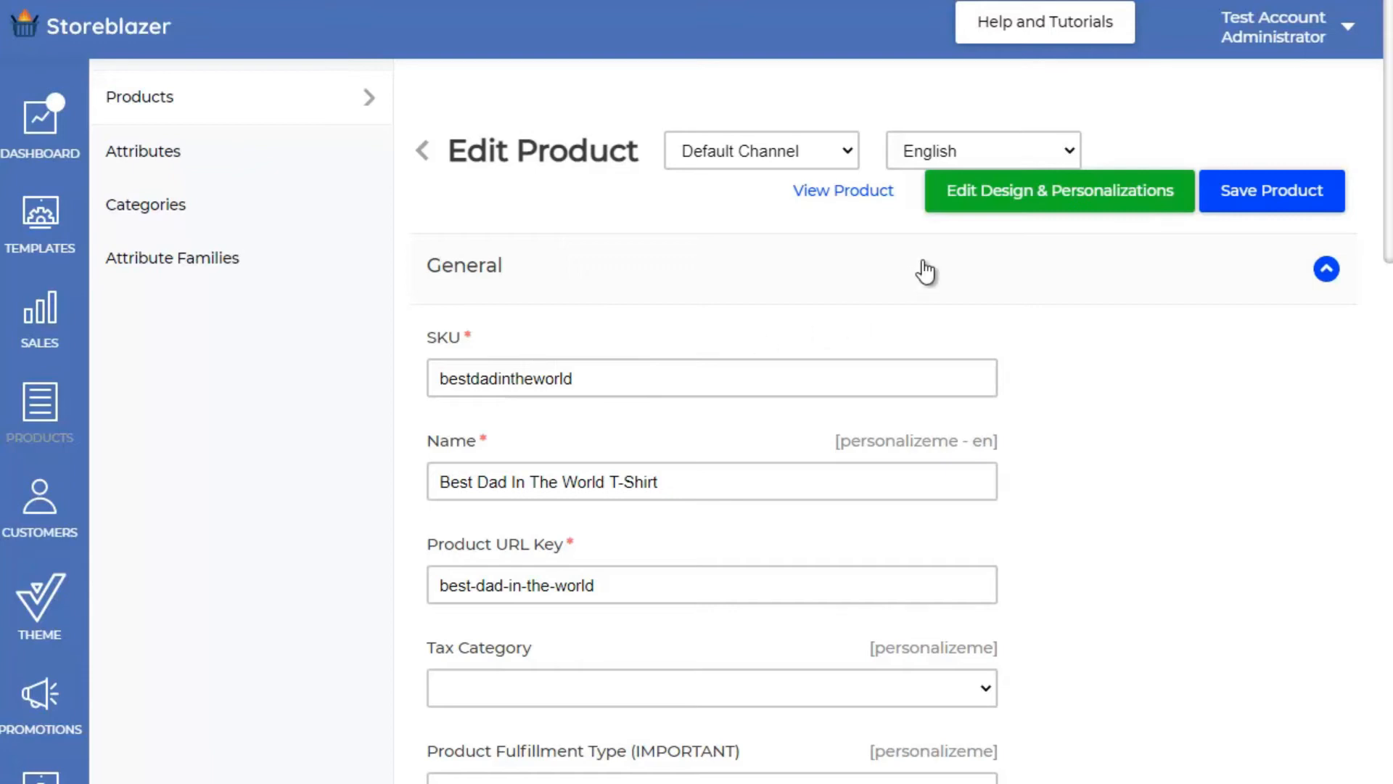
click(1040, 197)
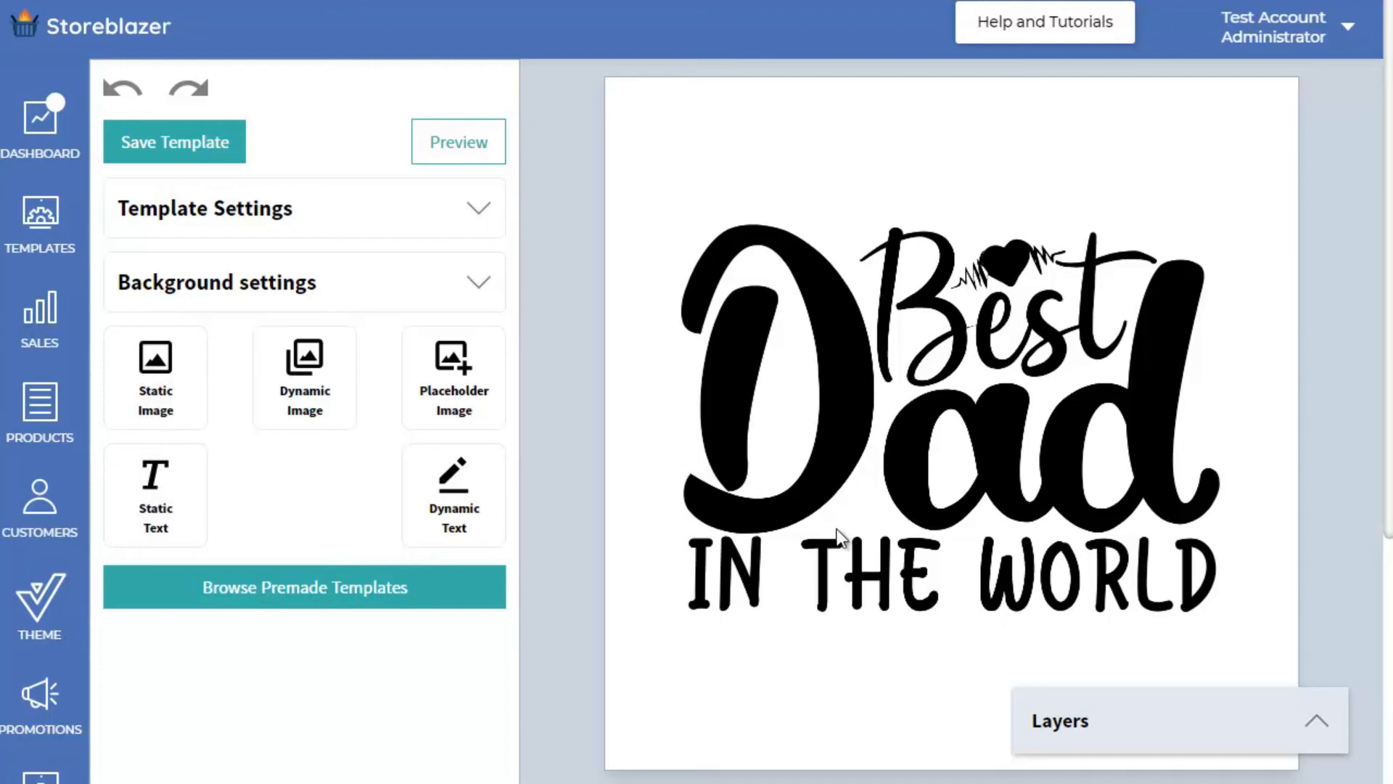
- Add a dynamic text element above the "Best Dad in the World" artwork and widen it to the artwork's width
click(454, 500)
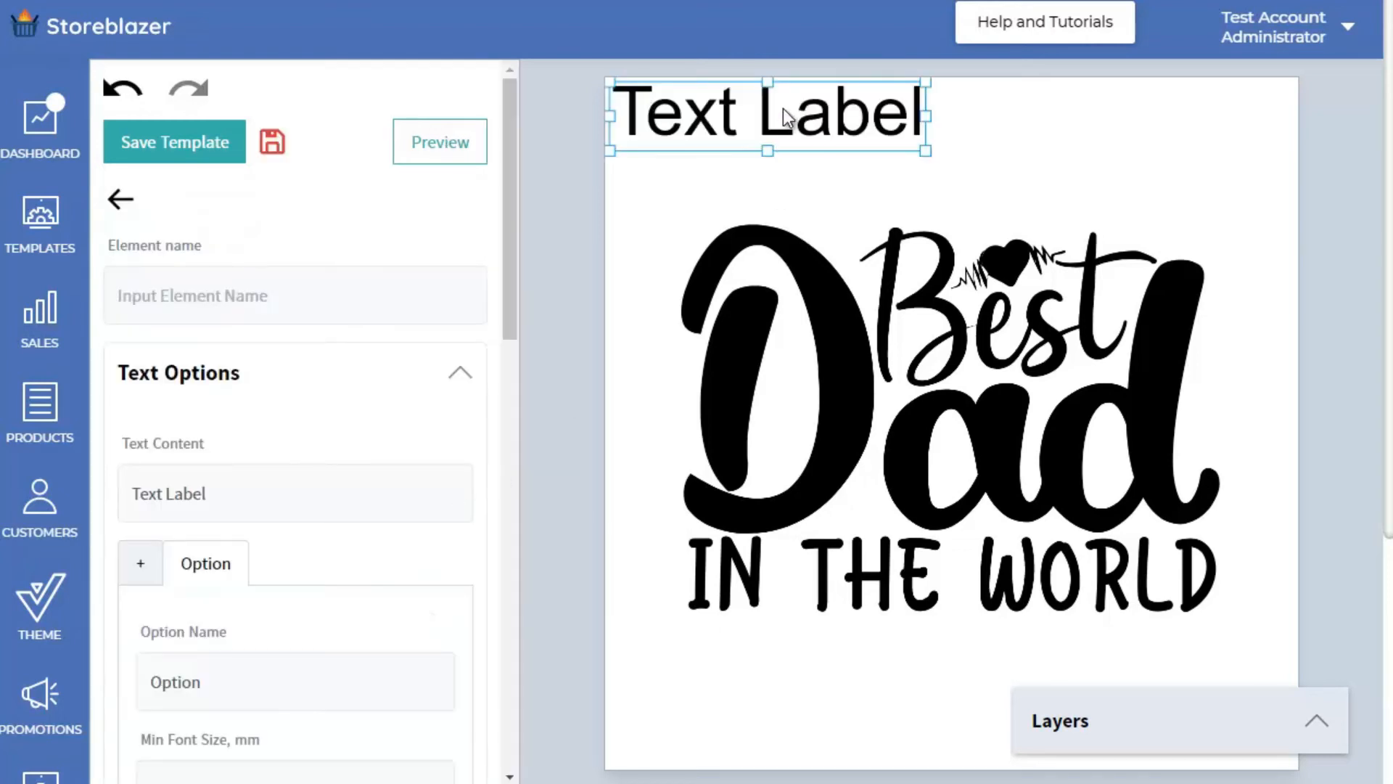
drag(791, 116, 979, 144)
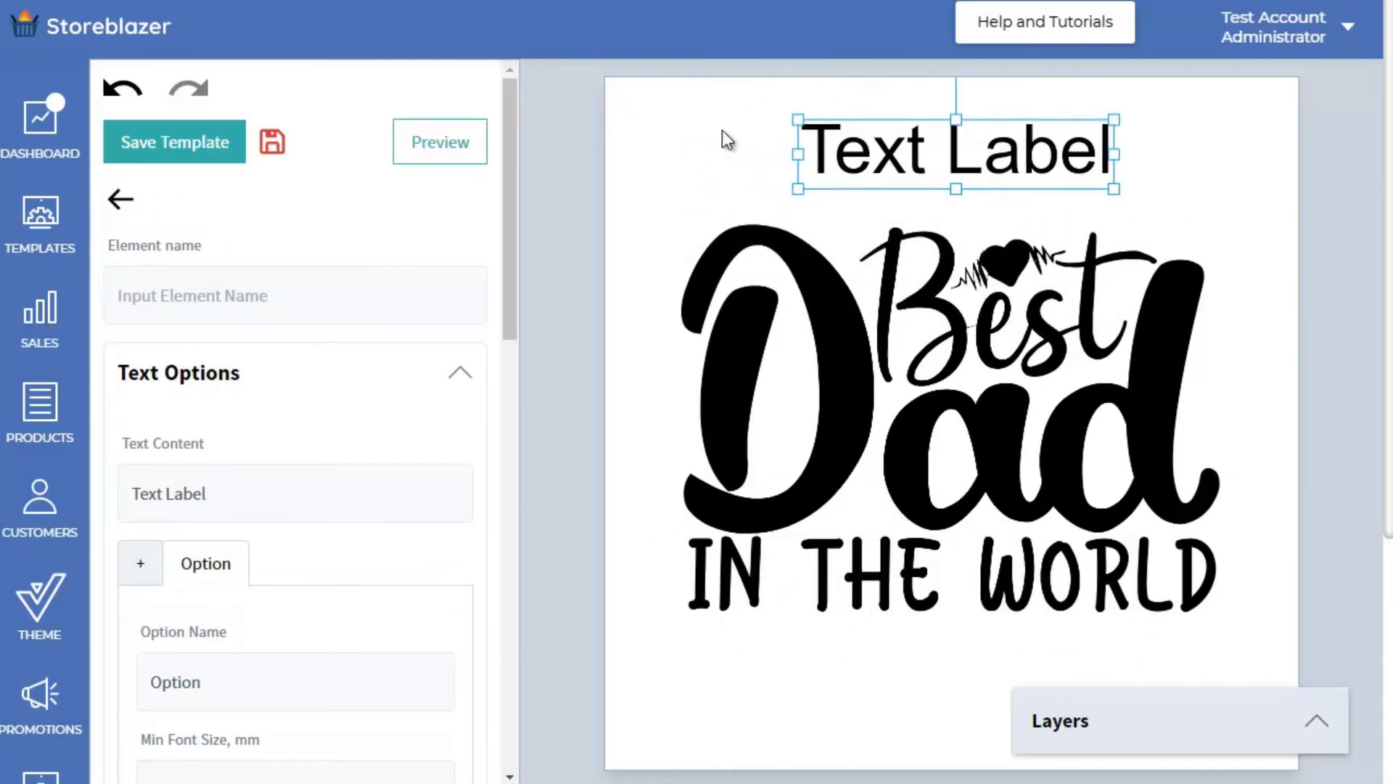
drag(795, 154, 692, 154)
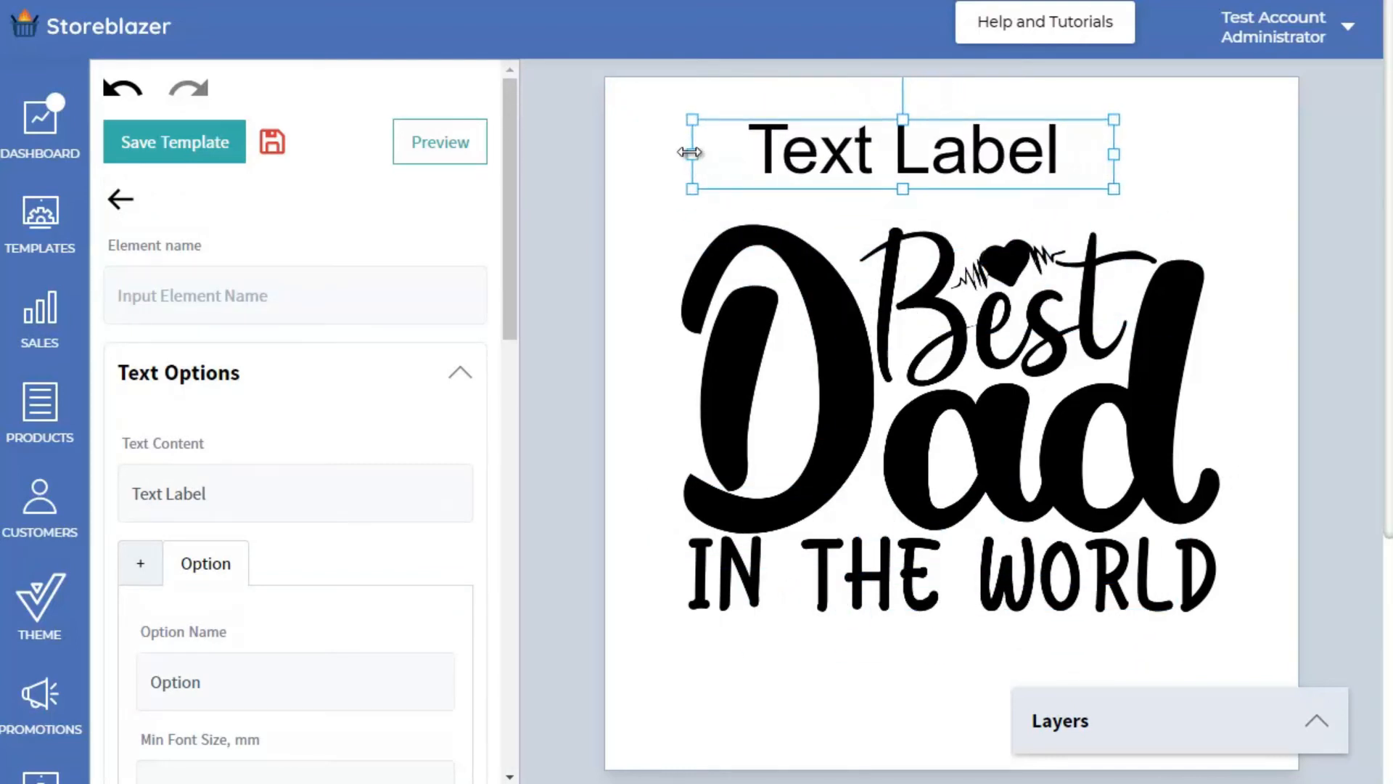
drag(1114, 152, 1224, 154)
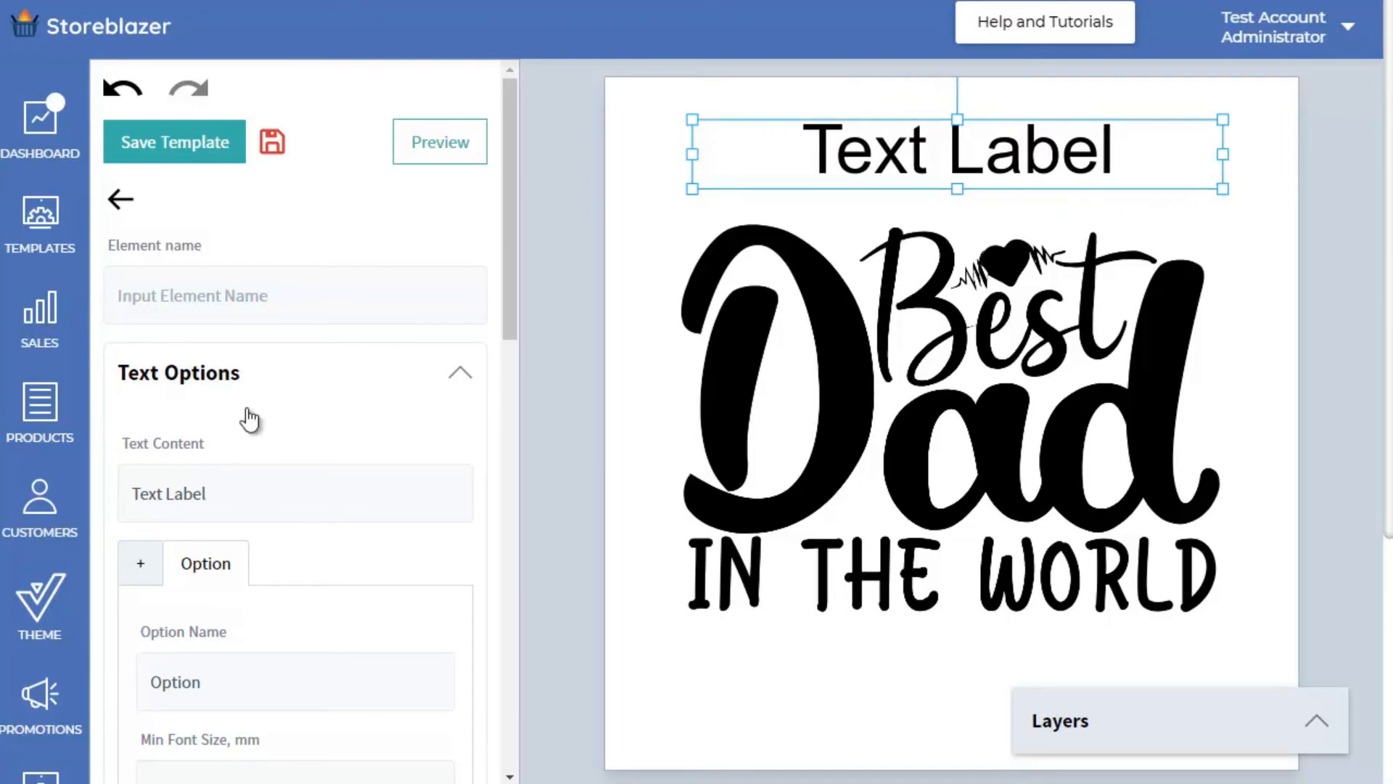
- Name the text element "Dad Name" and set its text content to "Enter Dad's Name"
click(249, 283)
text(Dad Name)
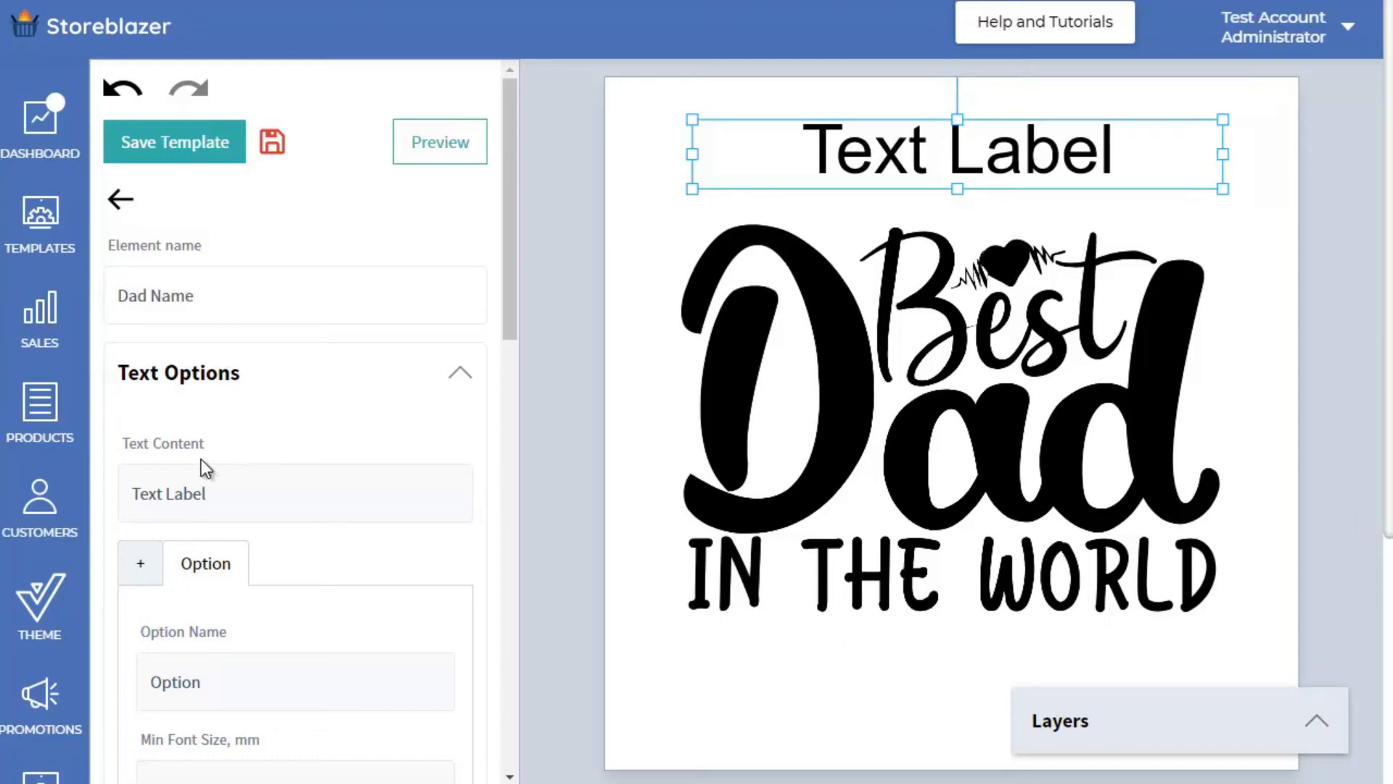
drag(223, 494, 90, 499)
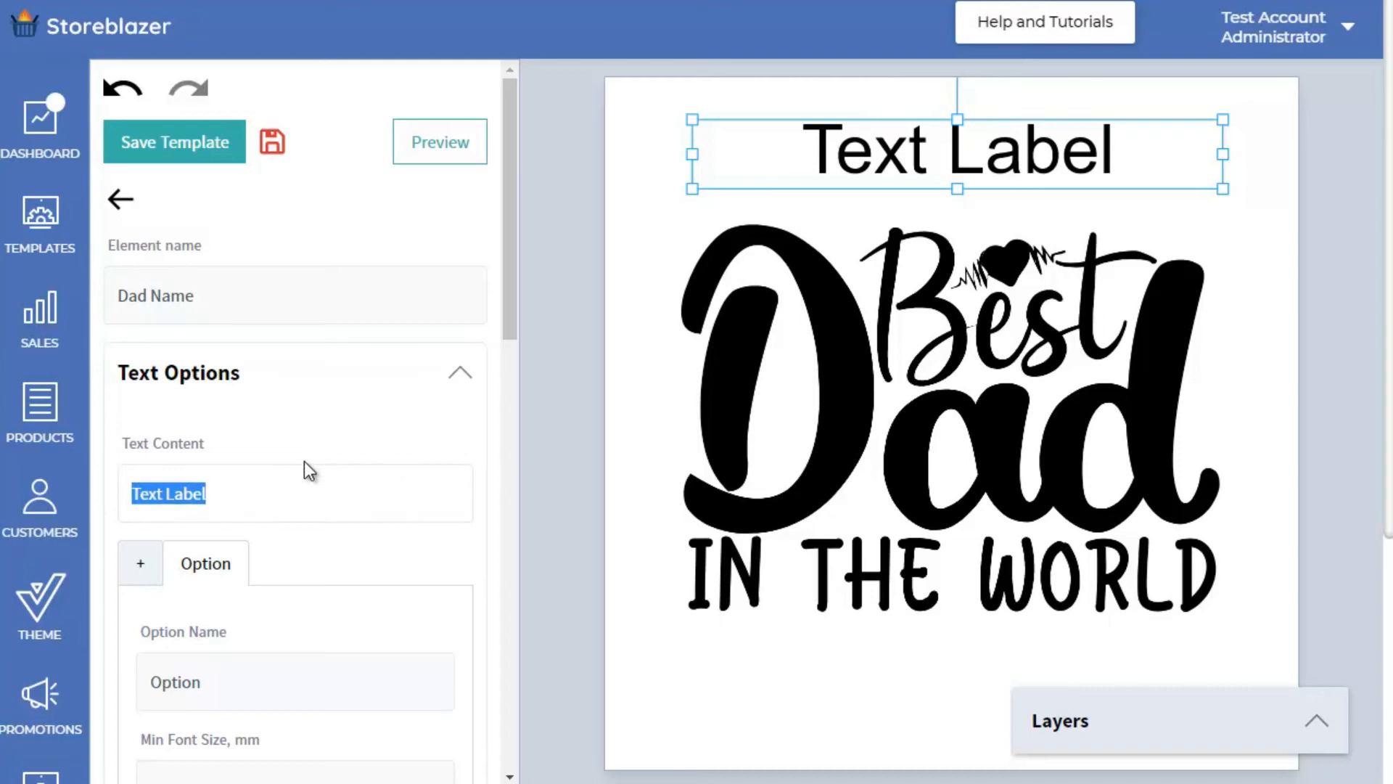
text(Enter )
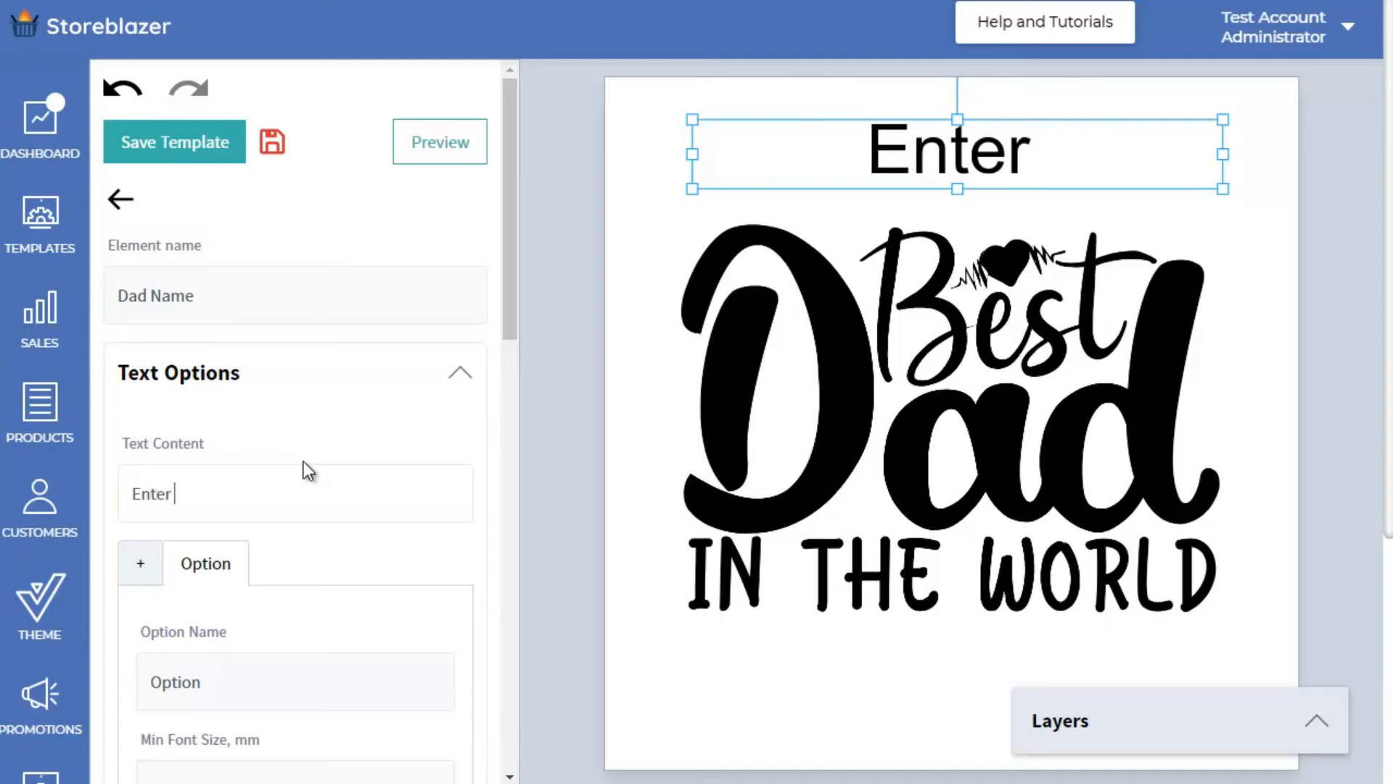
text(Dad's Name)
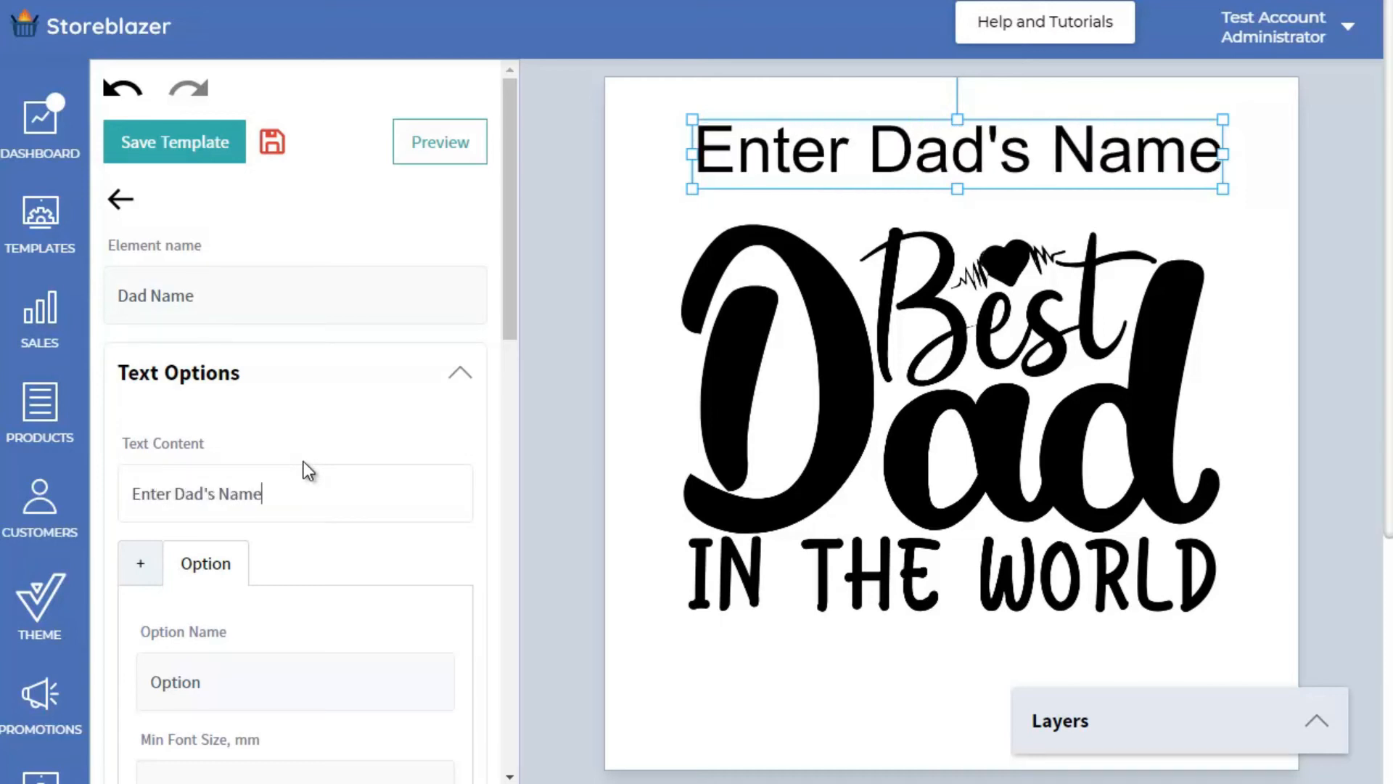
- Test the text's automatic resizing by adding extra letters to the text content and restore "Enter Dad's Name"
key(BackSpace)
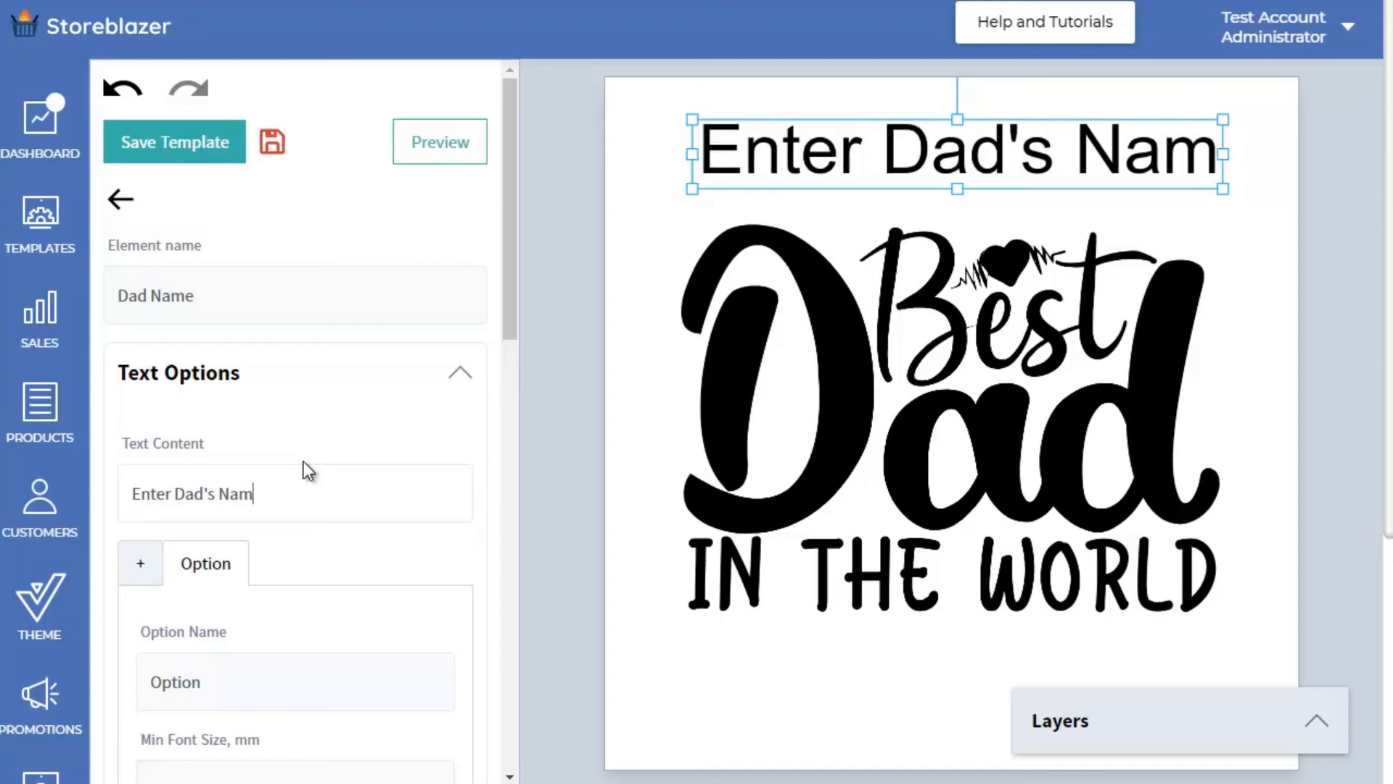
text(e)
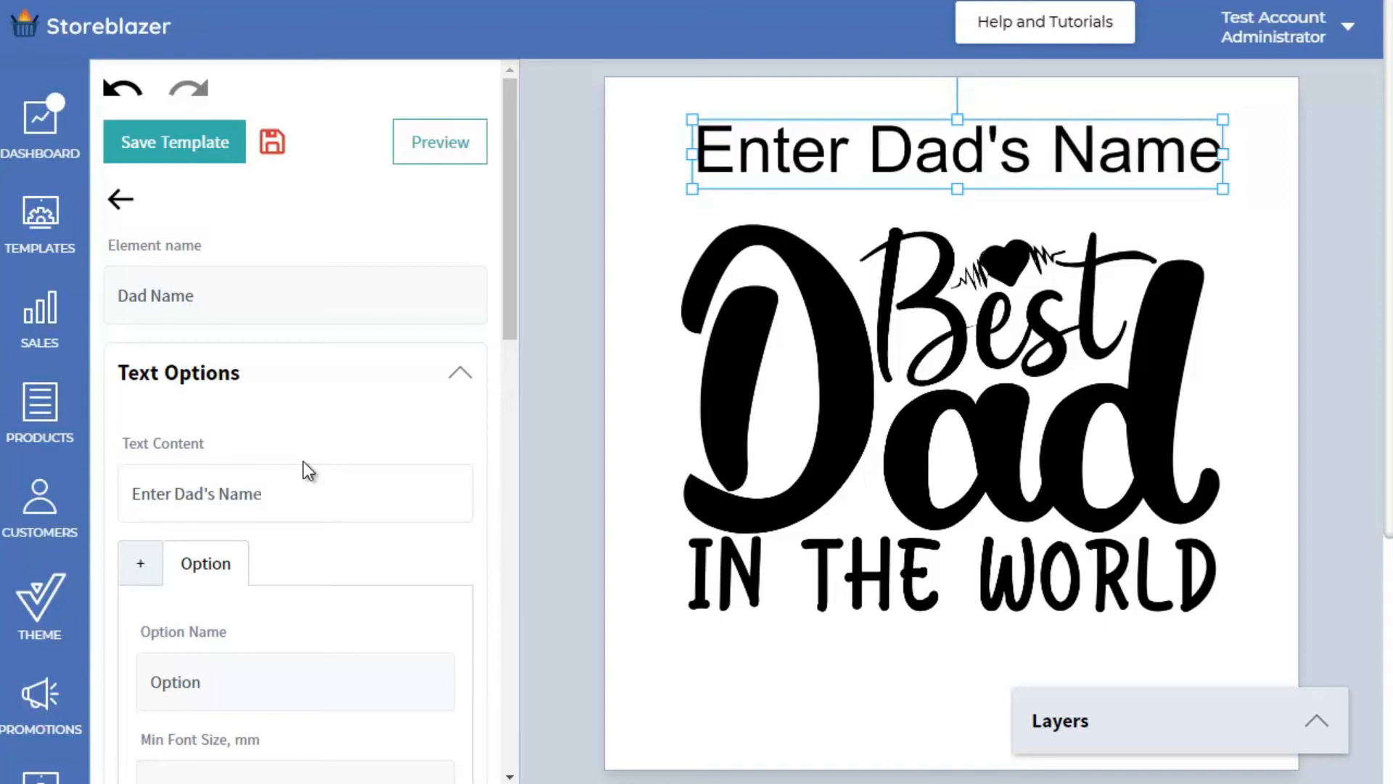
text(eeee)
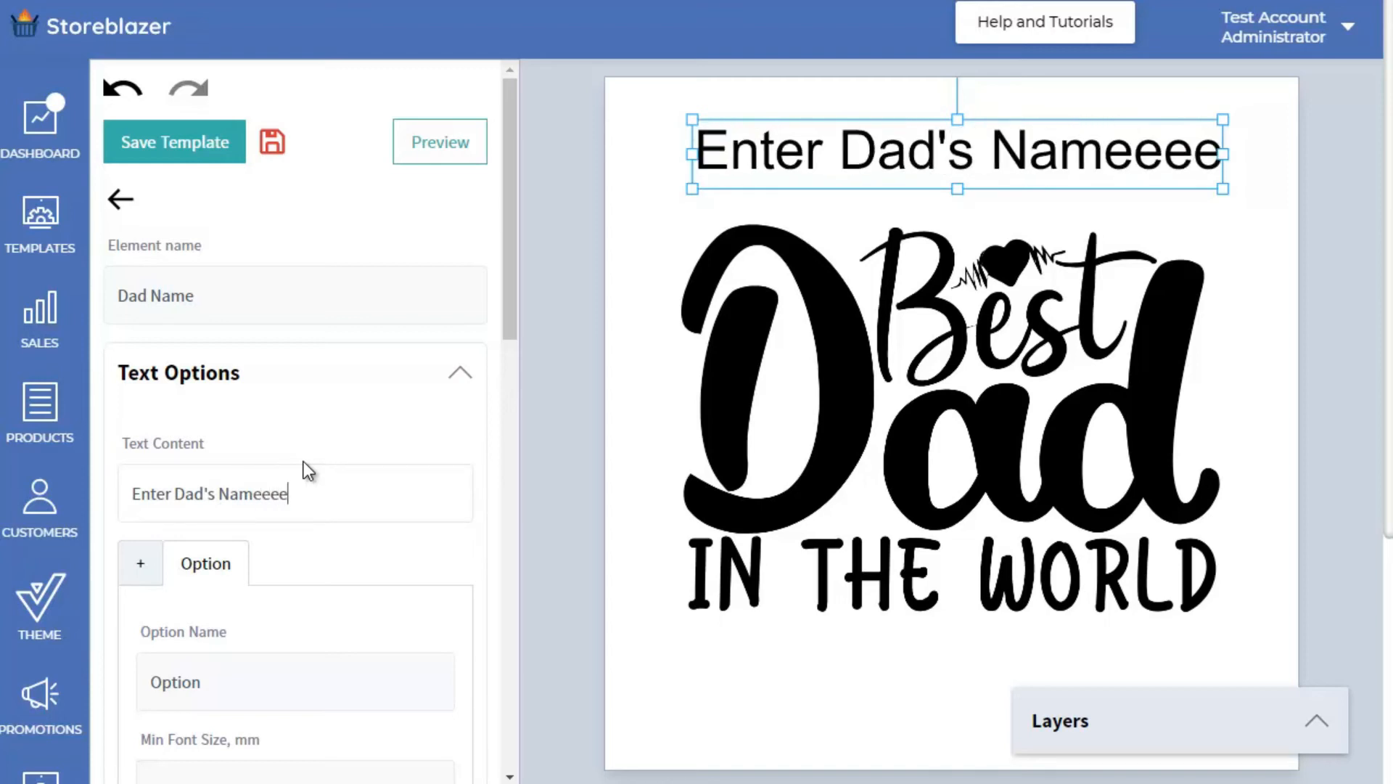
scroll(293, 533, down, 5)
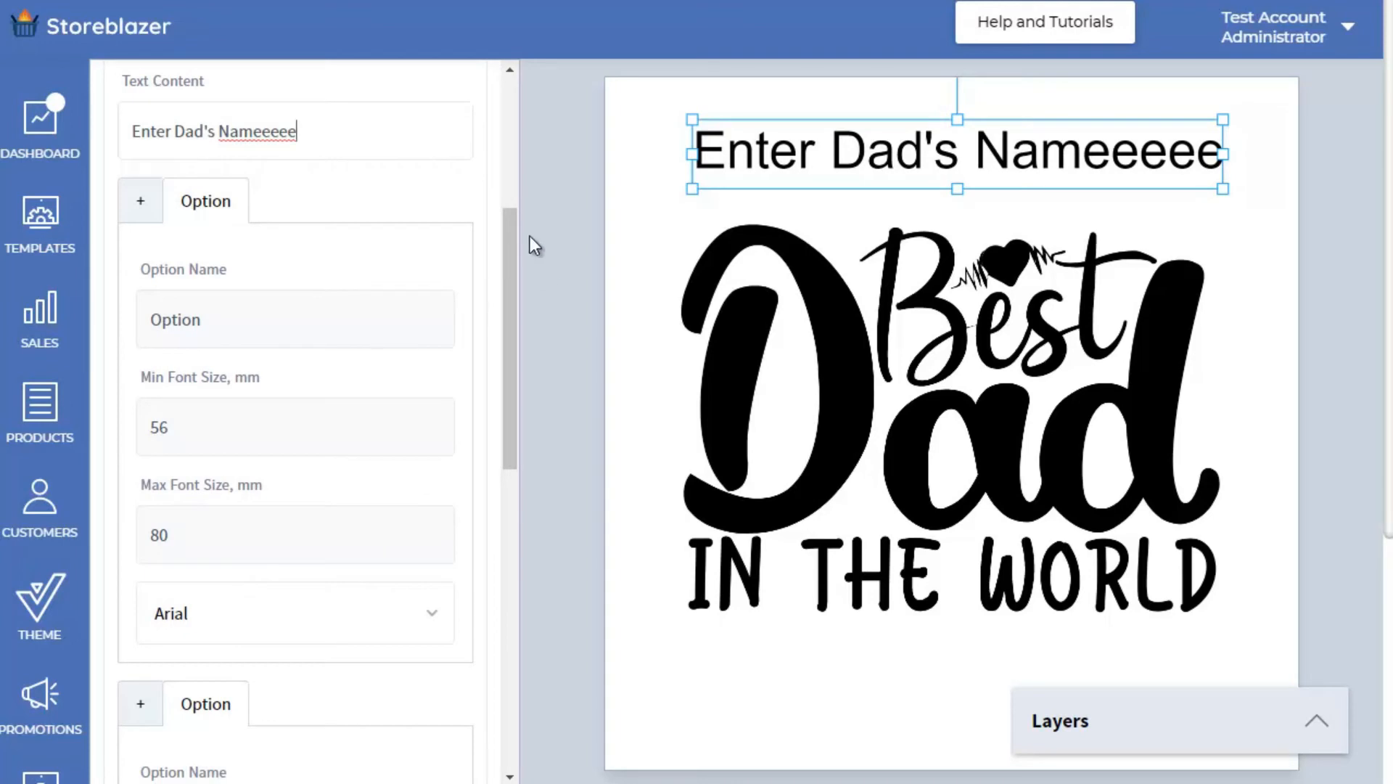
key(BackSpace)
key(BackSpace)
key(BackSpace)
key(BackSpace)
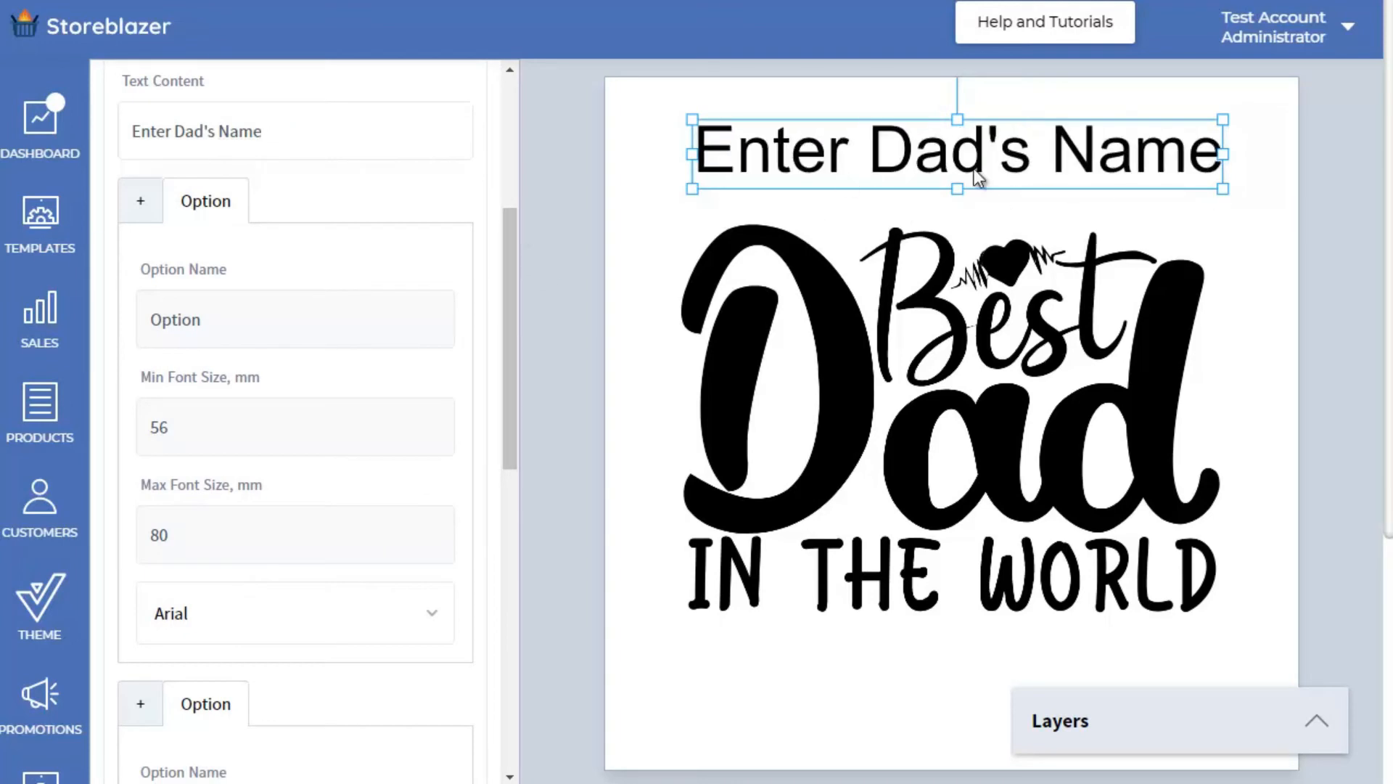
- Set the name text's minimum font size to 42 mm and its font to Blanket, shifting it slightly left above the artwork
drag(185, 427, 76, 440)
text(42)
click(434, 621)
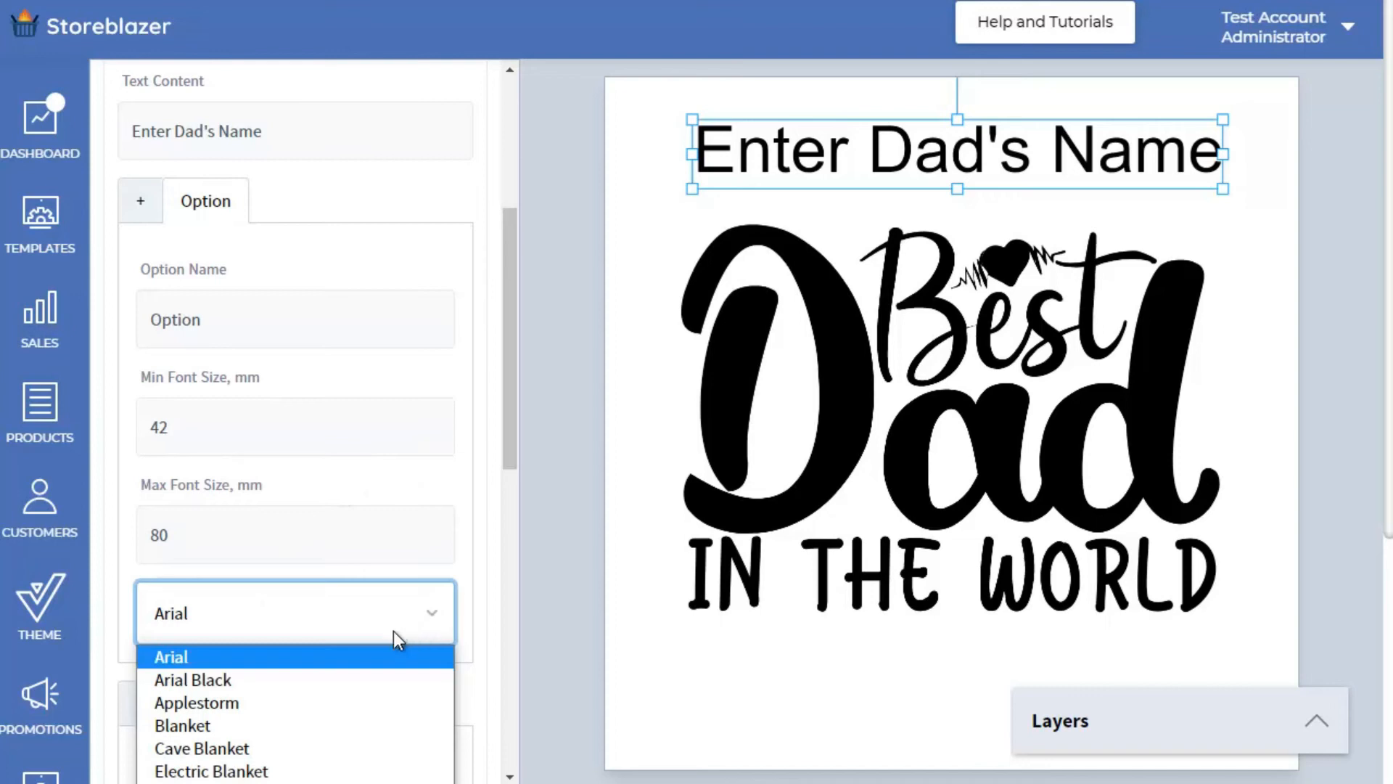
click(297, 725)
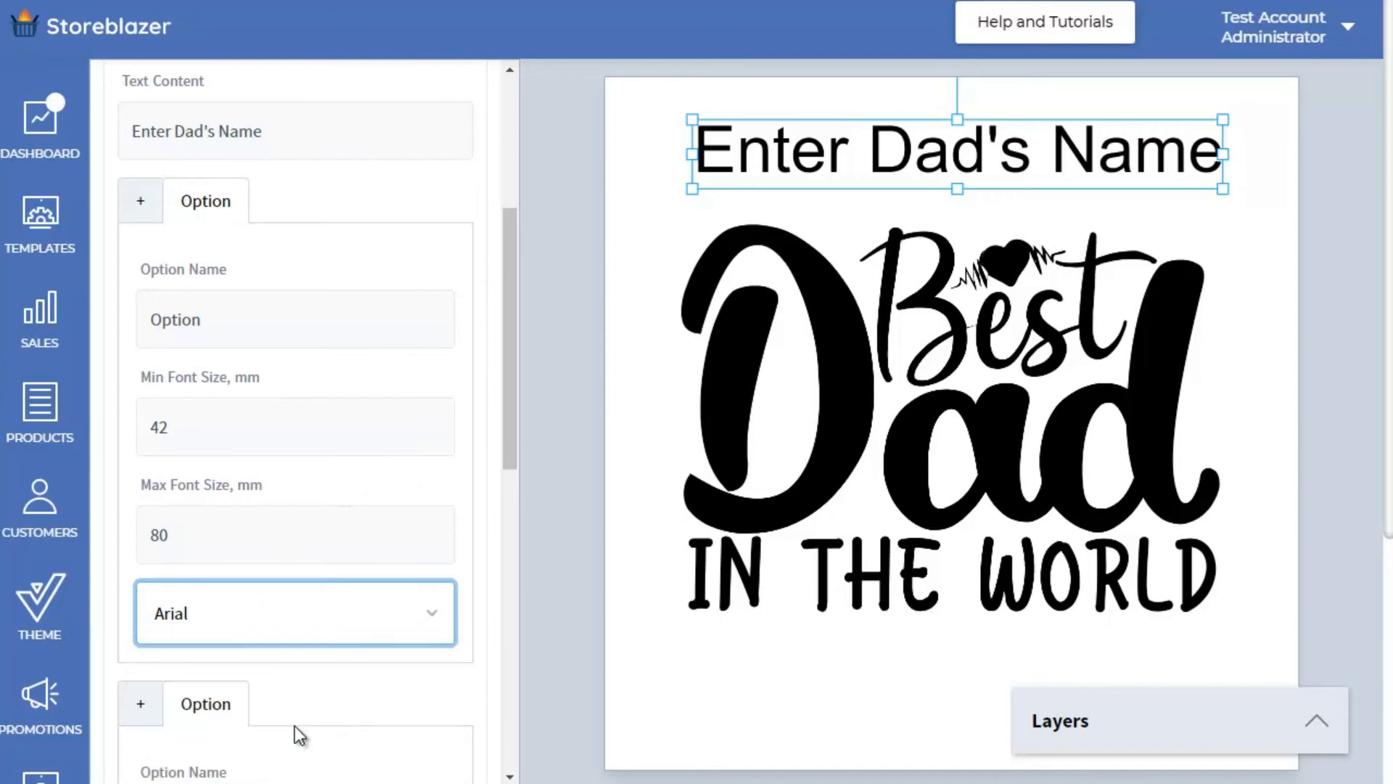
click(787, 158)
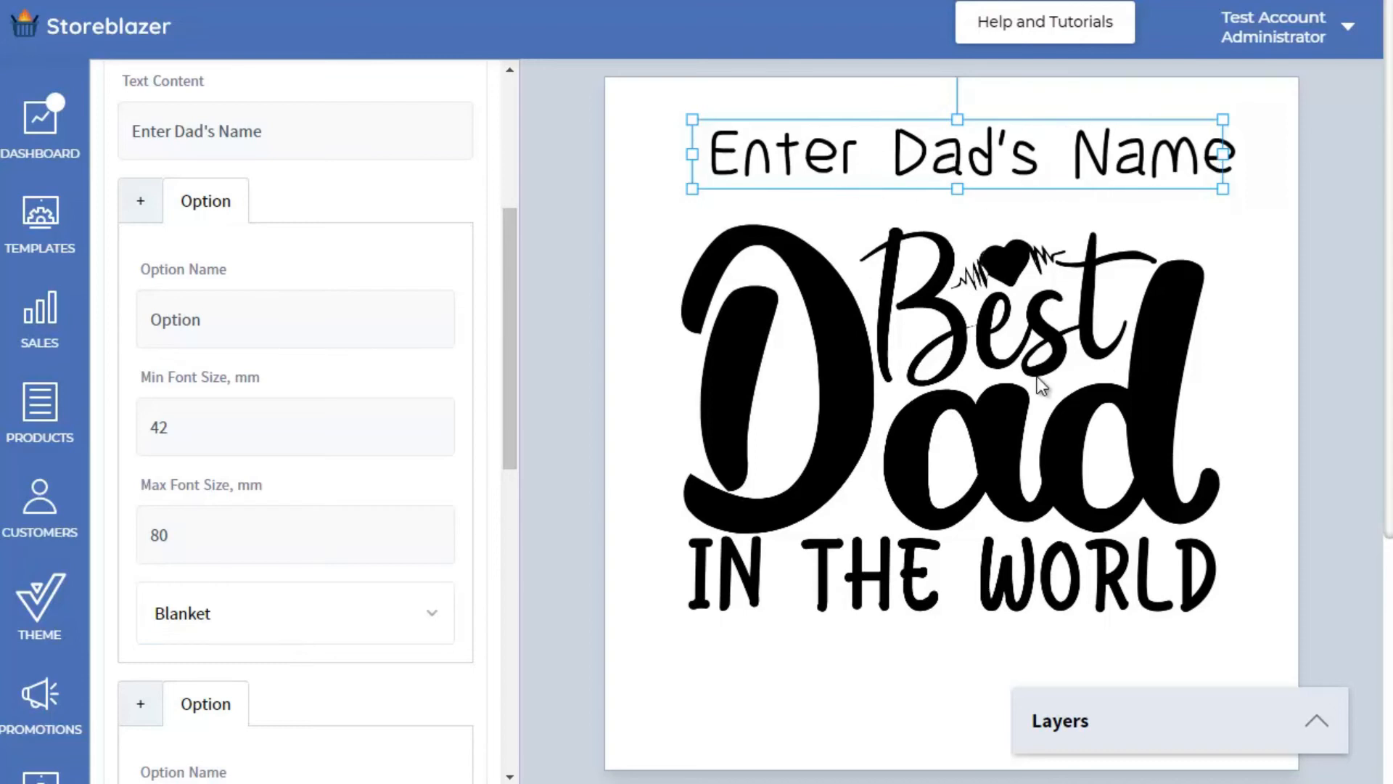
drag(965, 158, 958, 157)
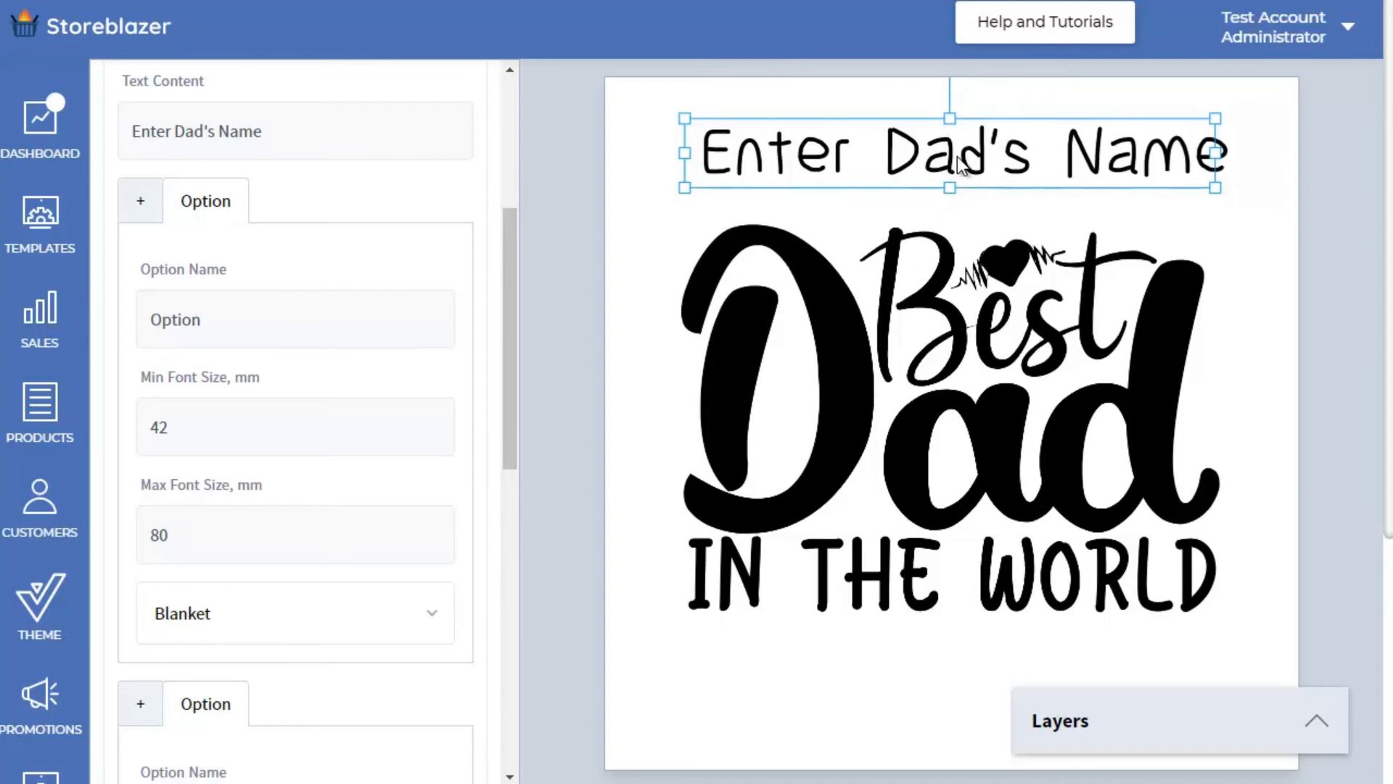
- Review the name text's color, stroke and line join options, and keep its alignment set to Center
scroll(363, 426, down, 5)
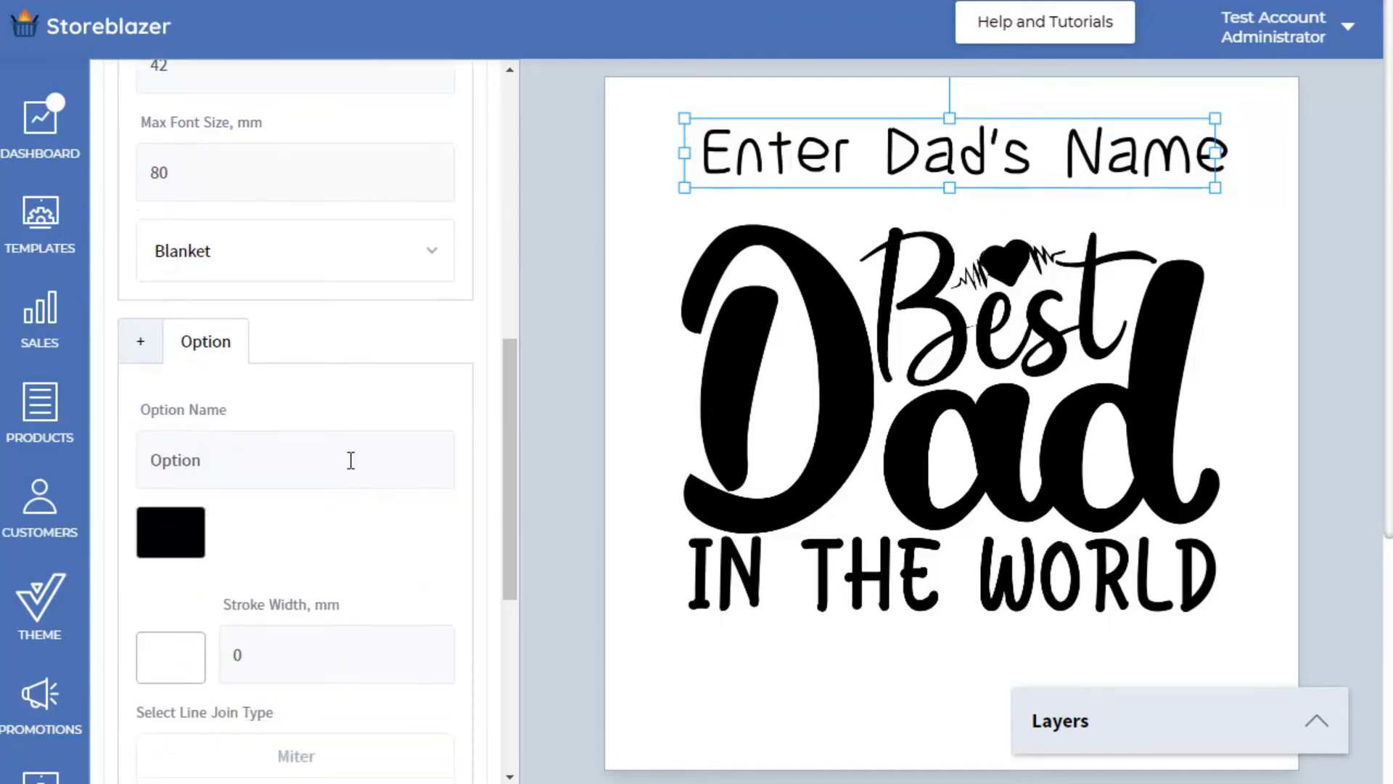
scroll(328, 479, down, 2)
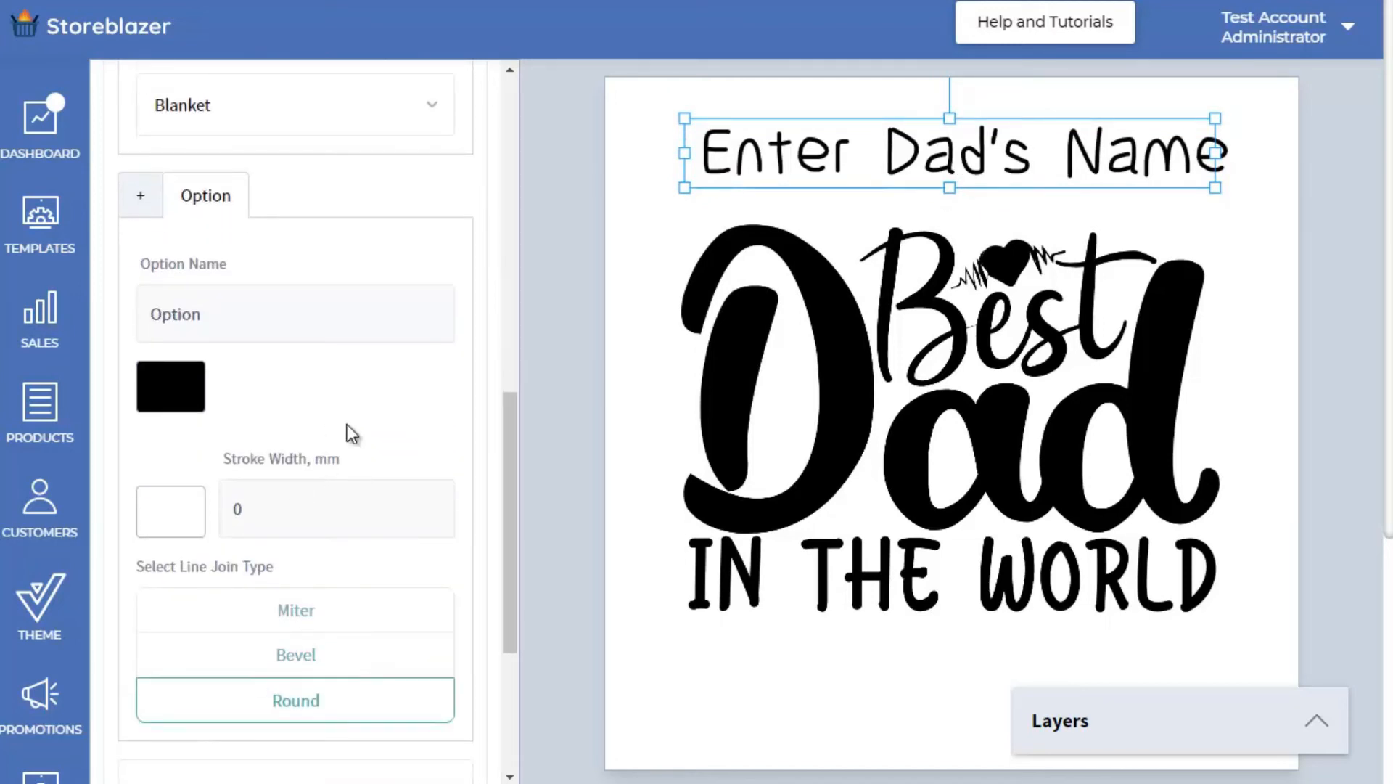
scroll(348, 414, up, 3)
scroll(347, 414, down, 5)
click(236, 478)
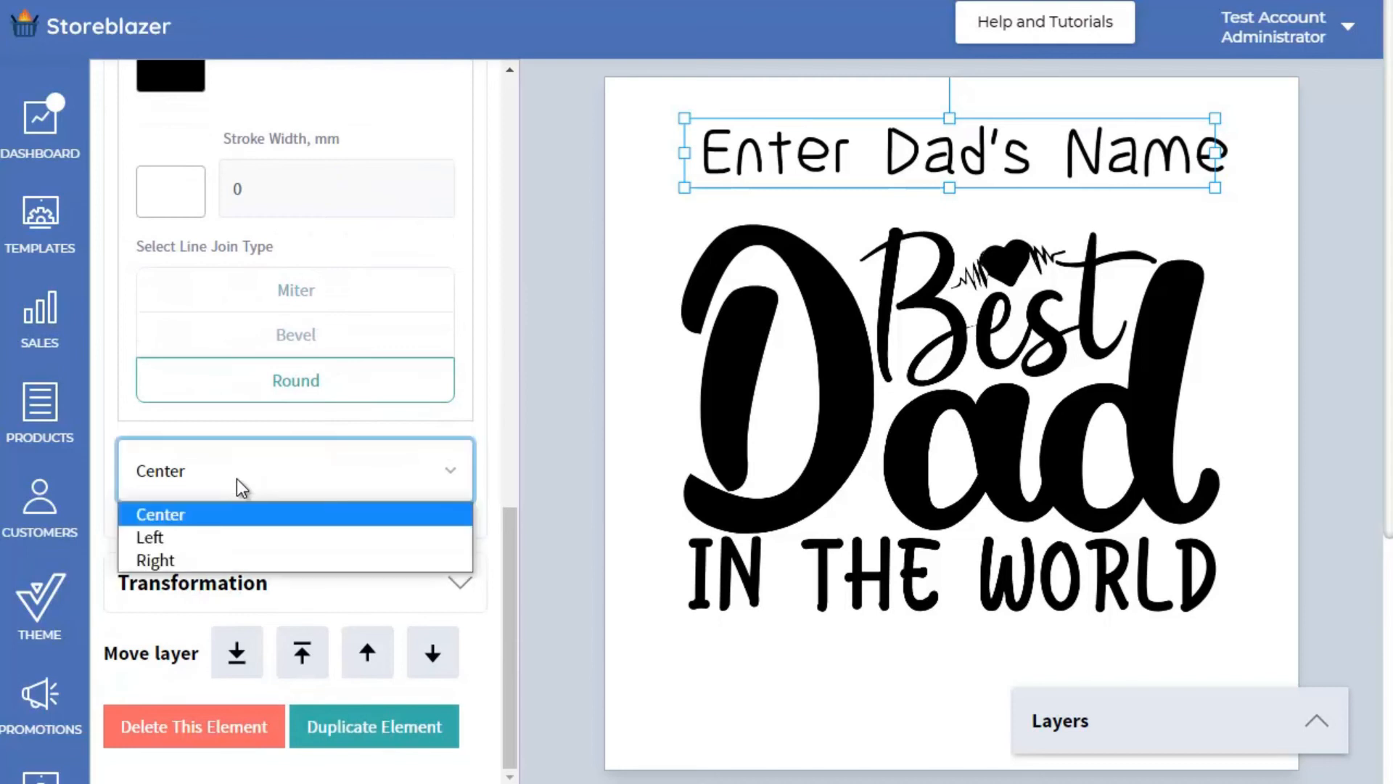
click(245, 498)
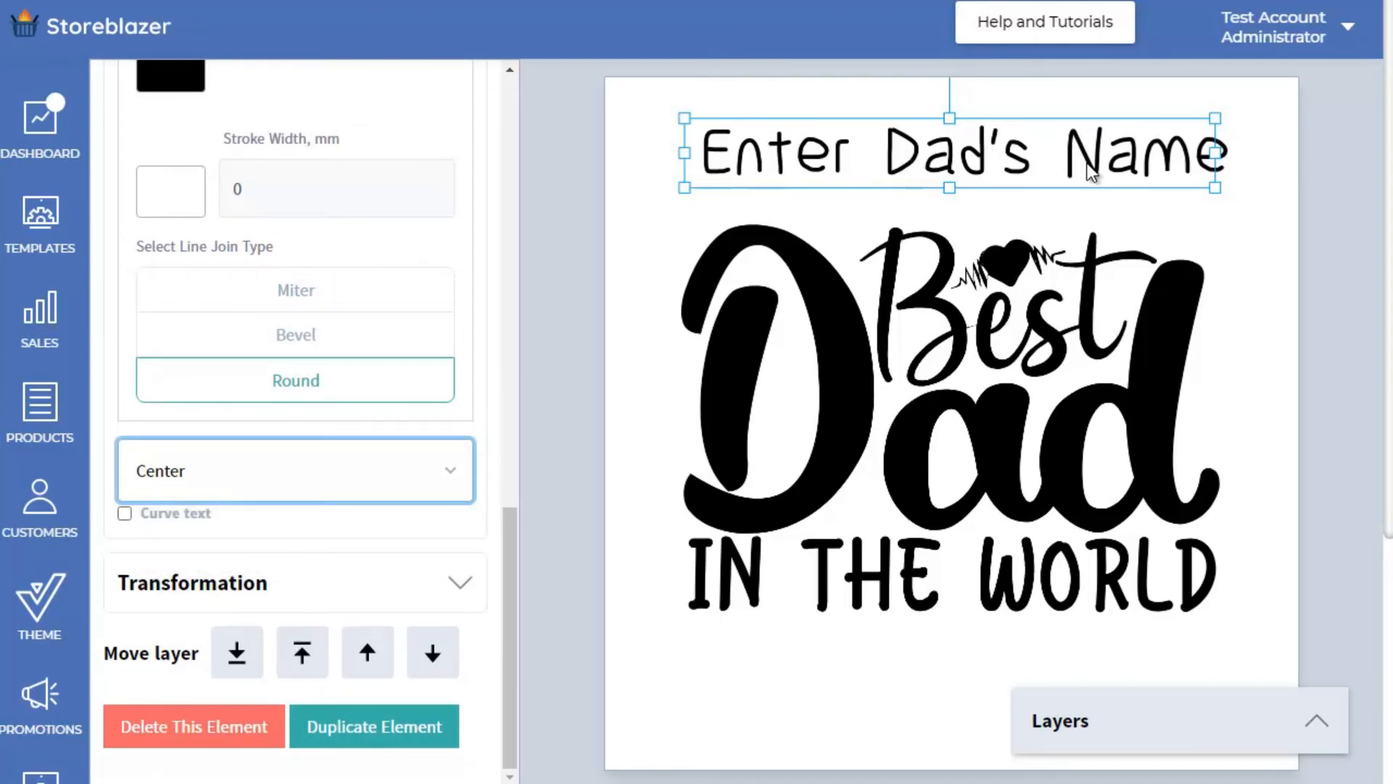
- Save the T-shirt template with the added Dad Name text element
scroll(436, 450, up, 5)
scroll(398, 428, up, 10)
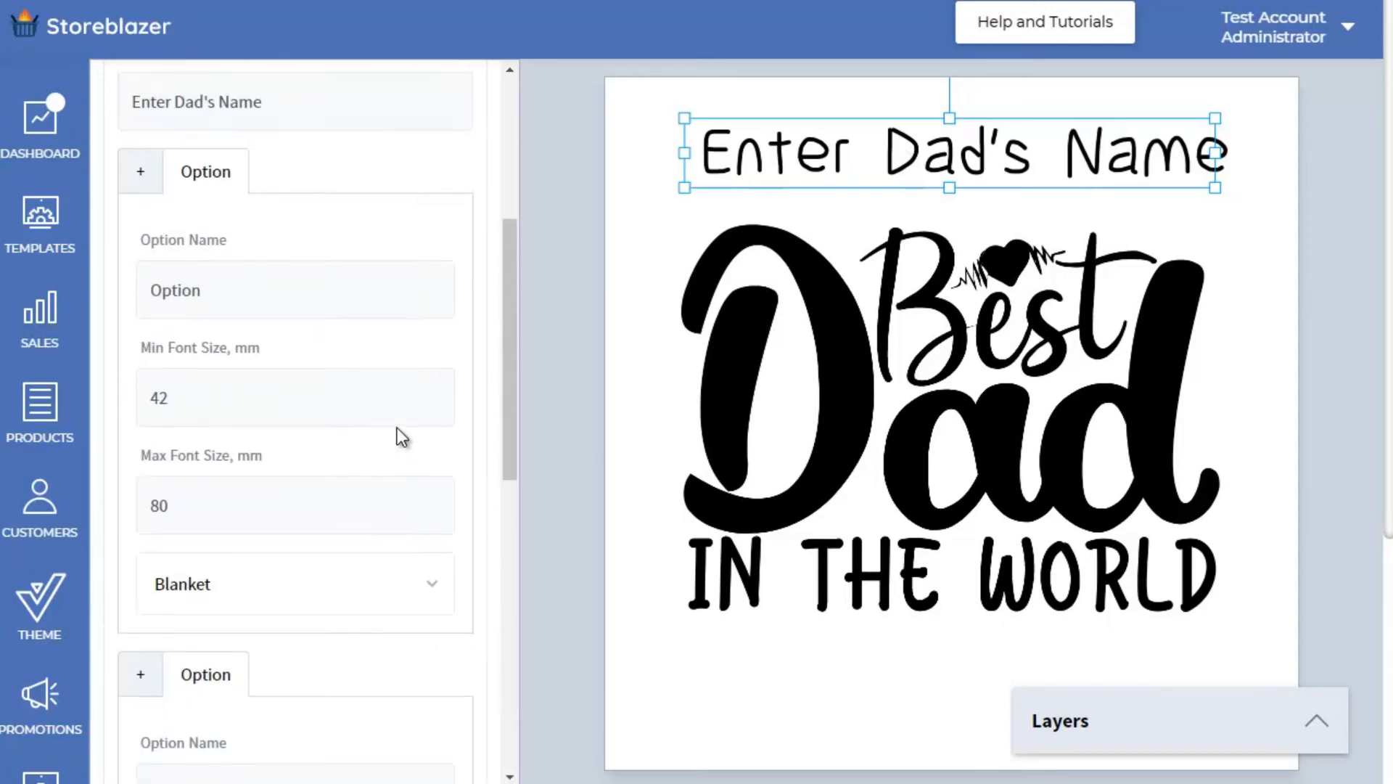
click(192, 143)
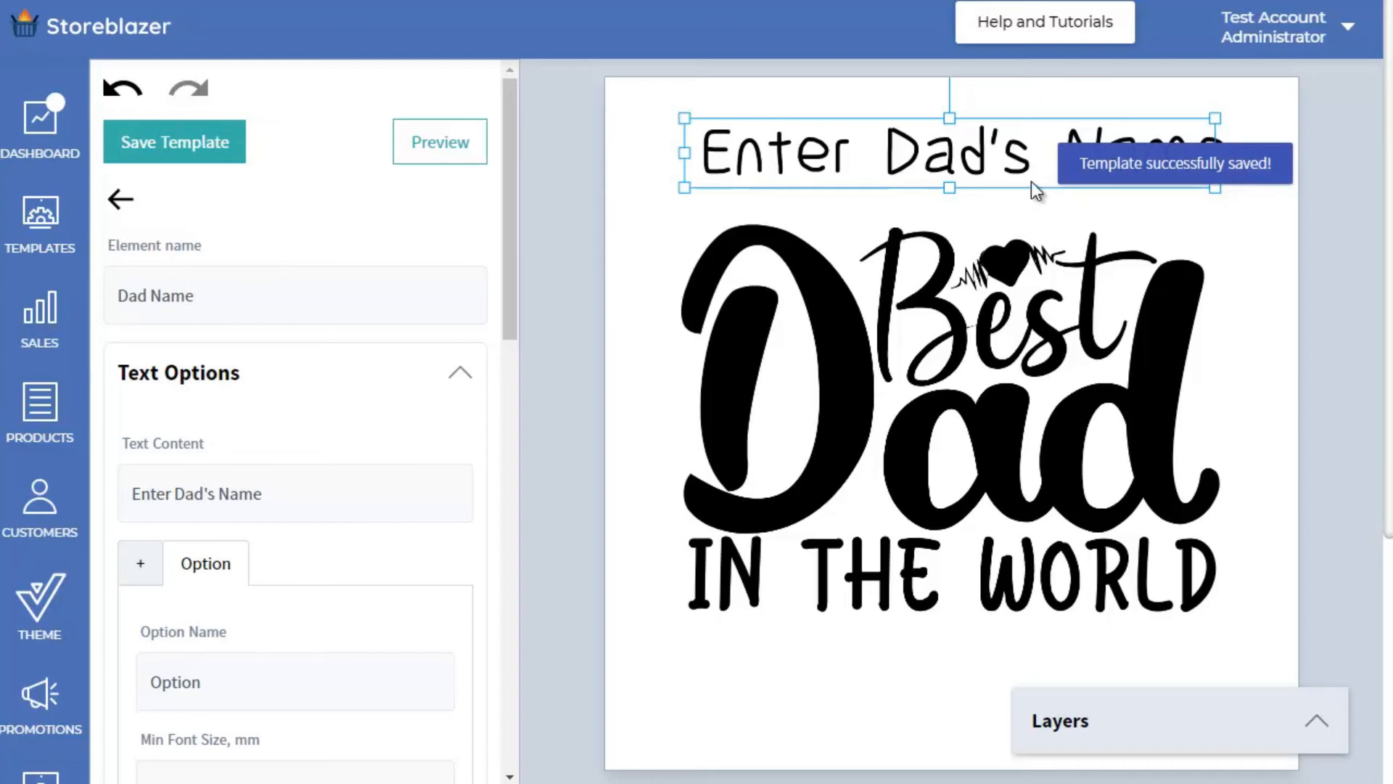
- Preview the personalized T-shirt template with the Ash background
click(441, 140)
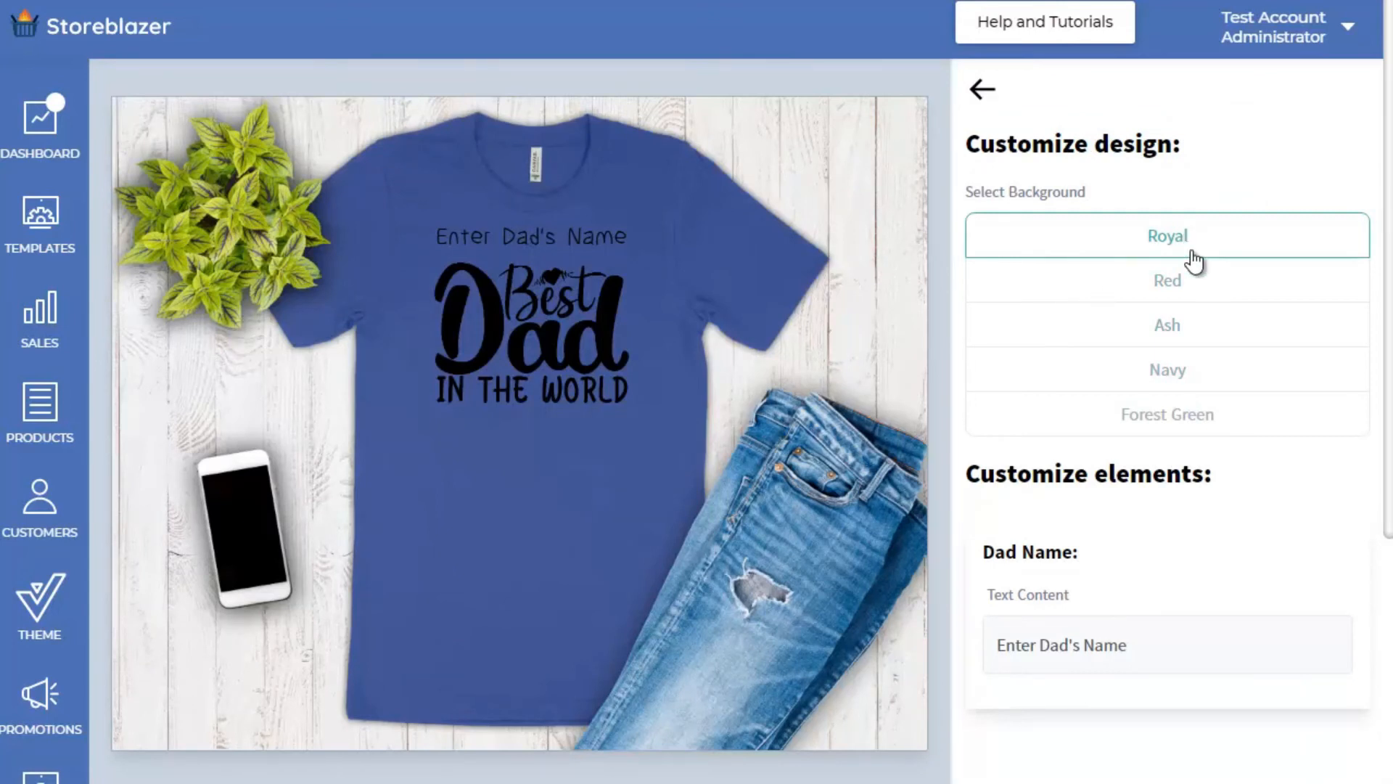
click(1198, 331)
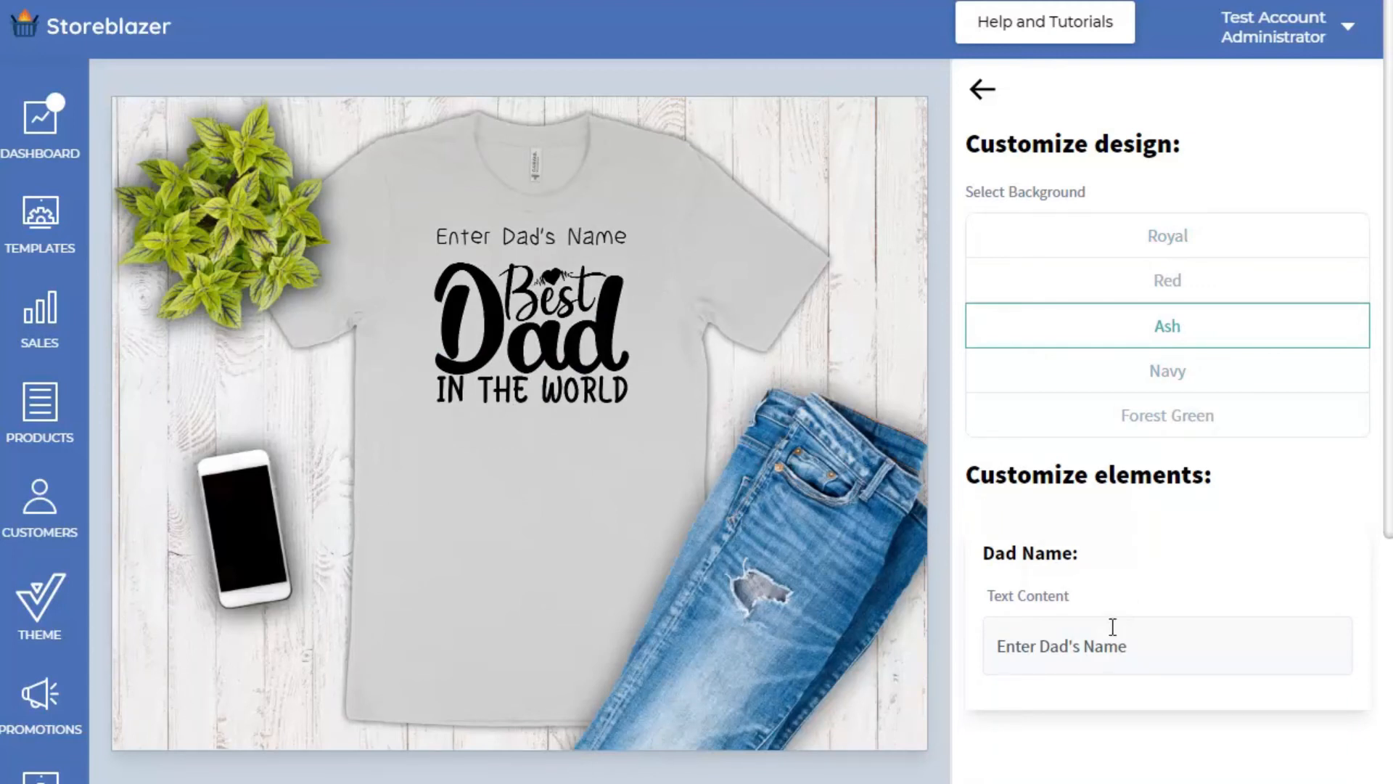
scroll(1122, 551, down, 2)
scroll(1127, 473, up, 1)
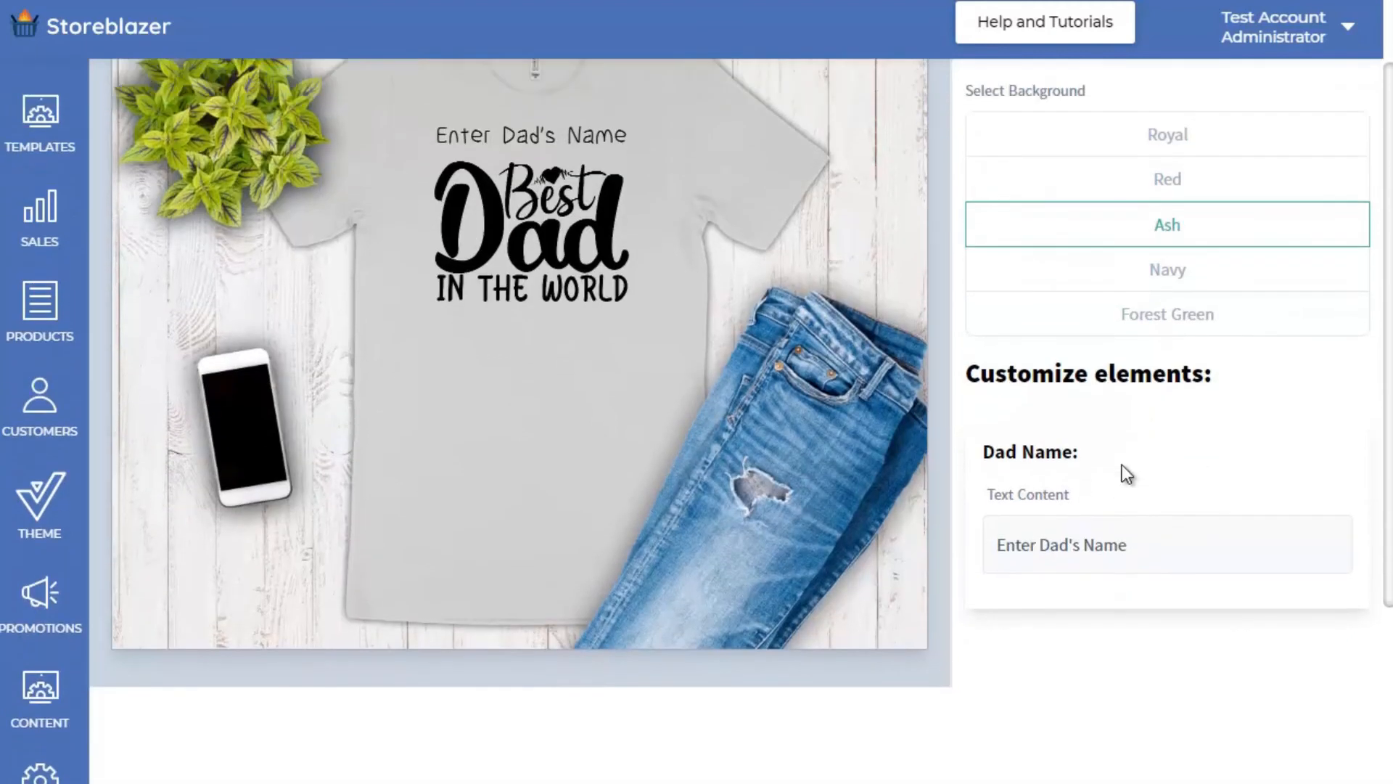
scroll(1122, 464, up, 2)
- Test the Dad Name personalization in the preview by replacing its text with a dad's first name followed by "Is The"
drag(1129, 646, 959, 656)
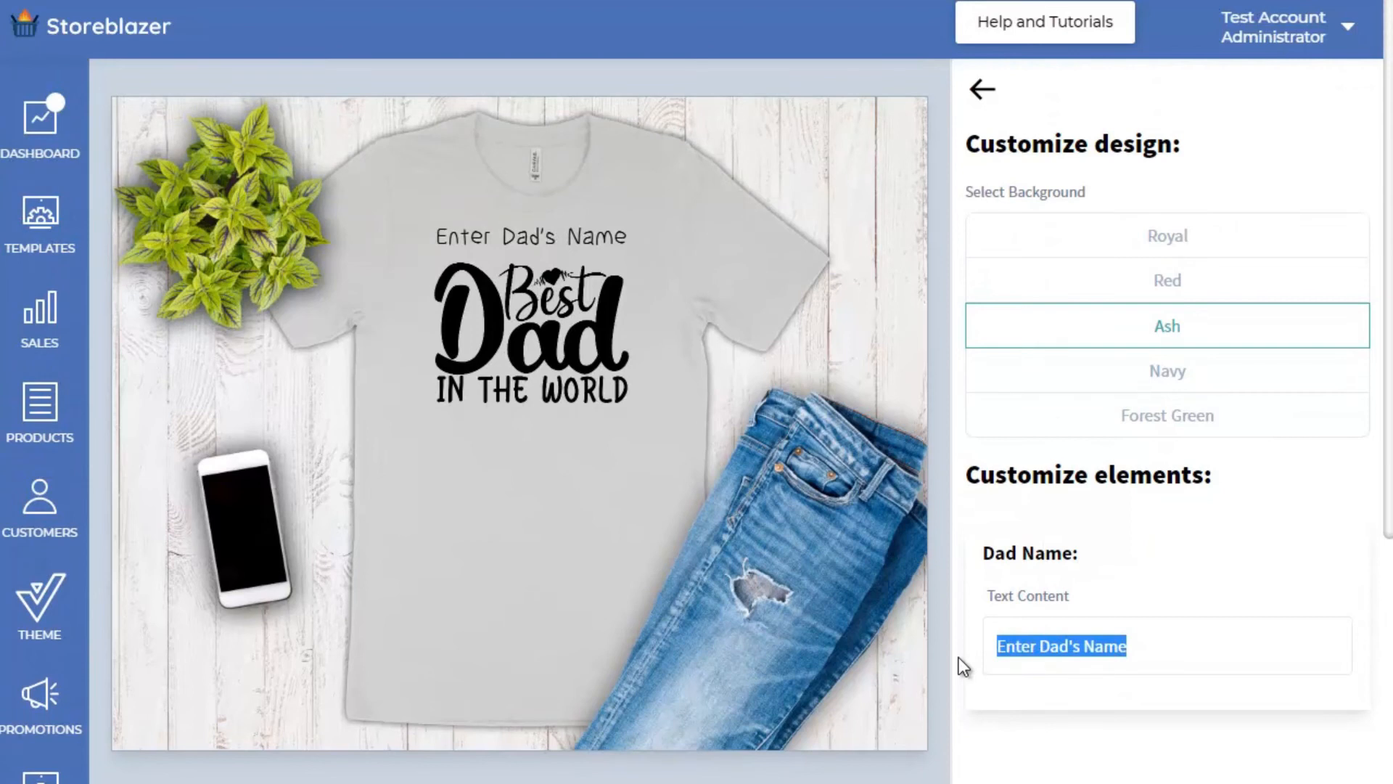
text(La)
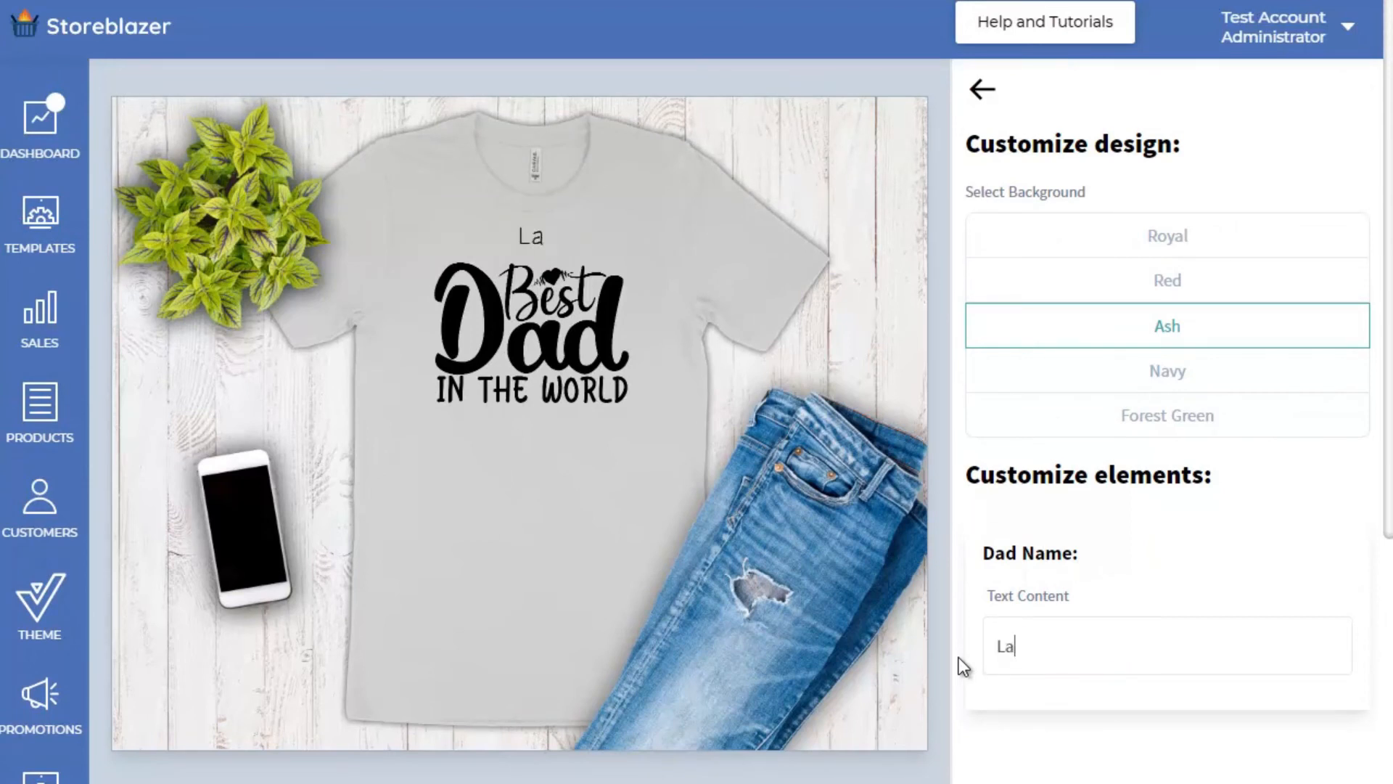
text(wrence)
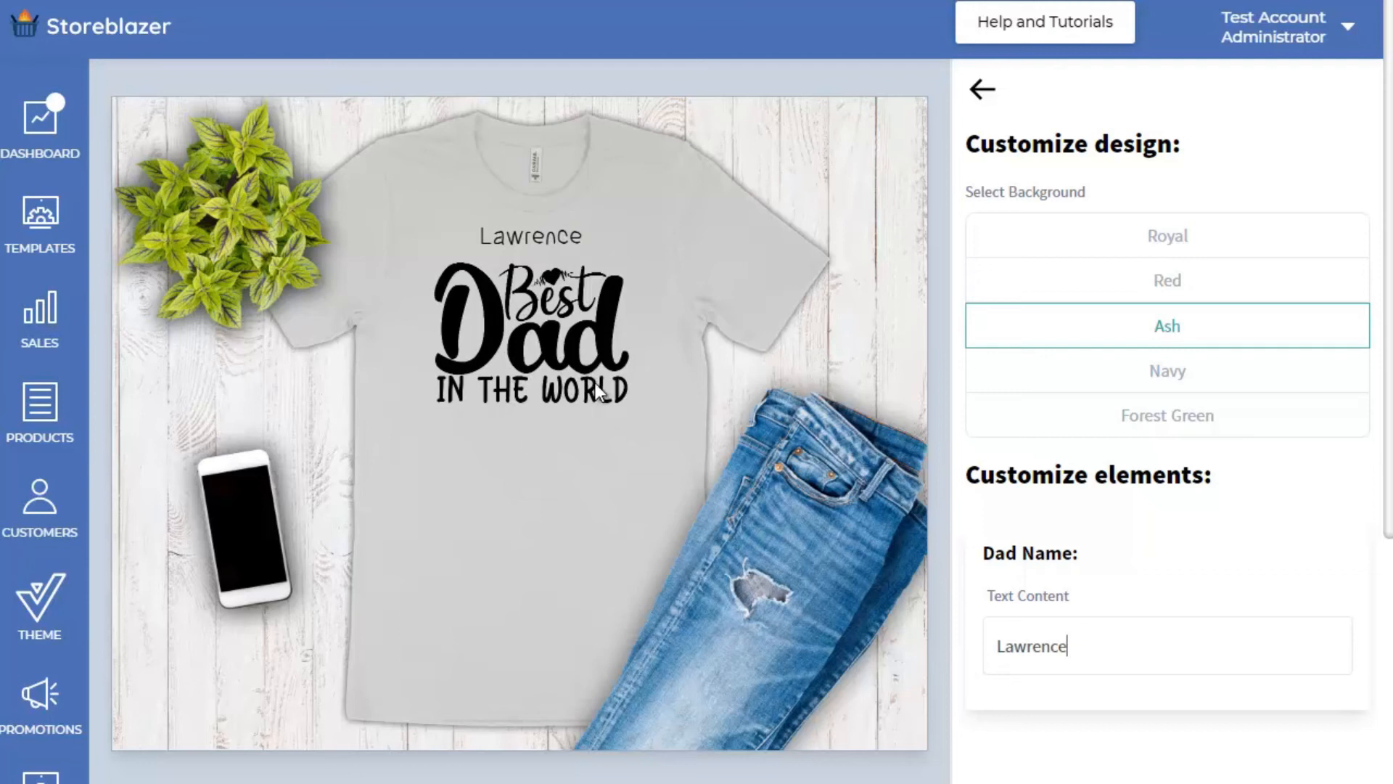
text( I)
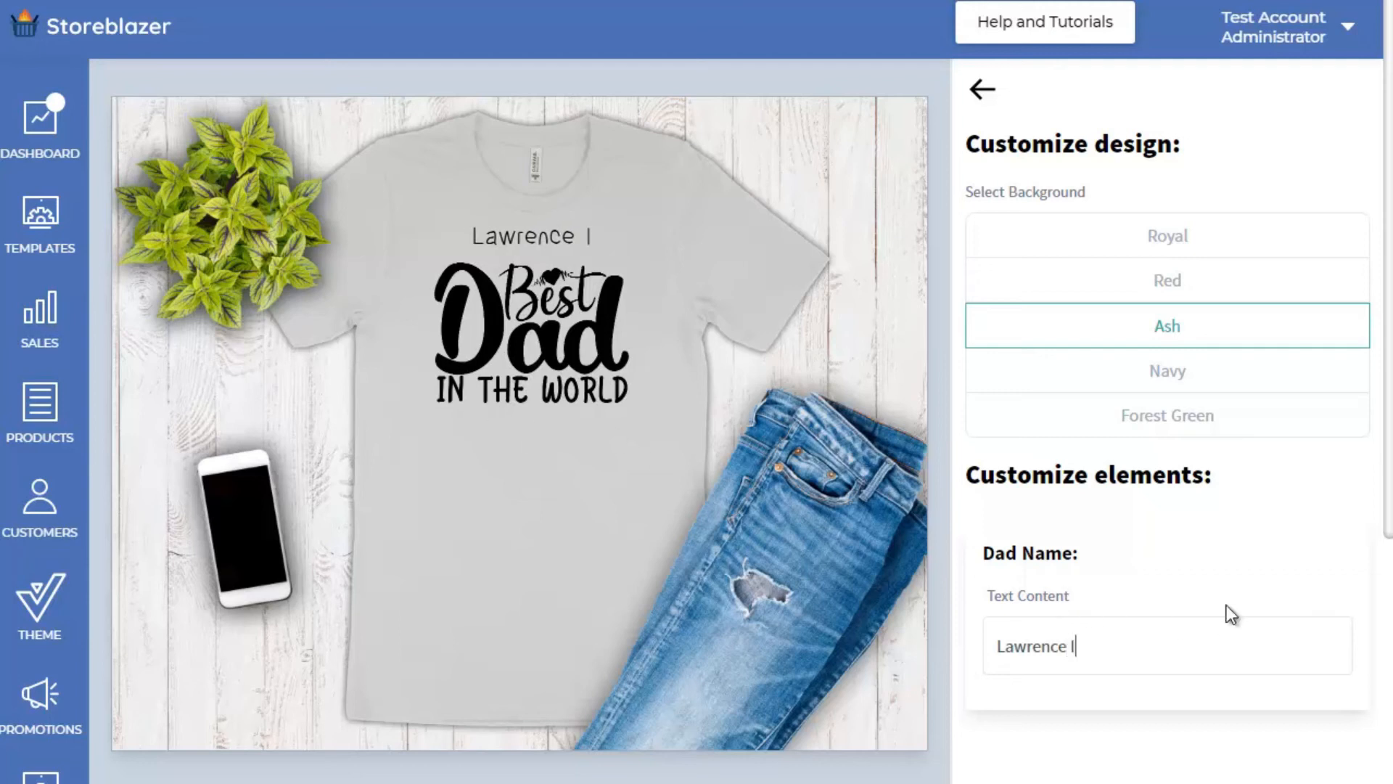
text(s The)
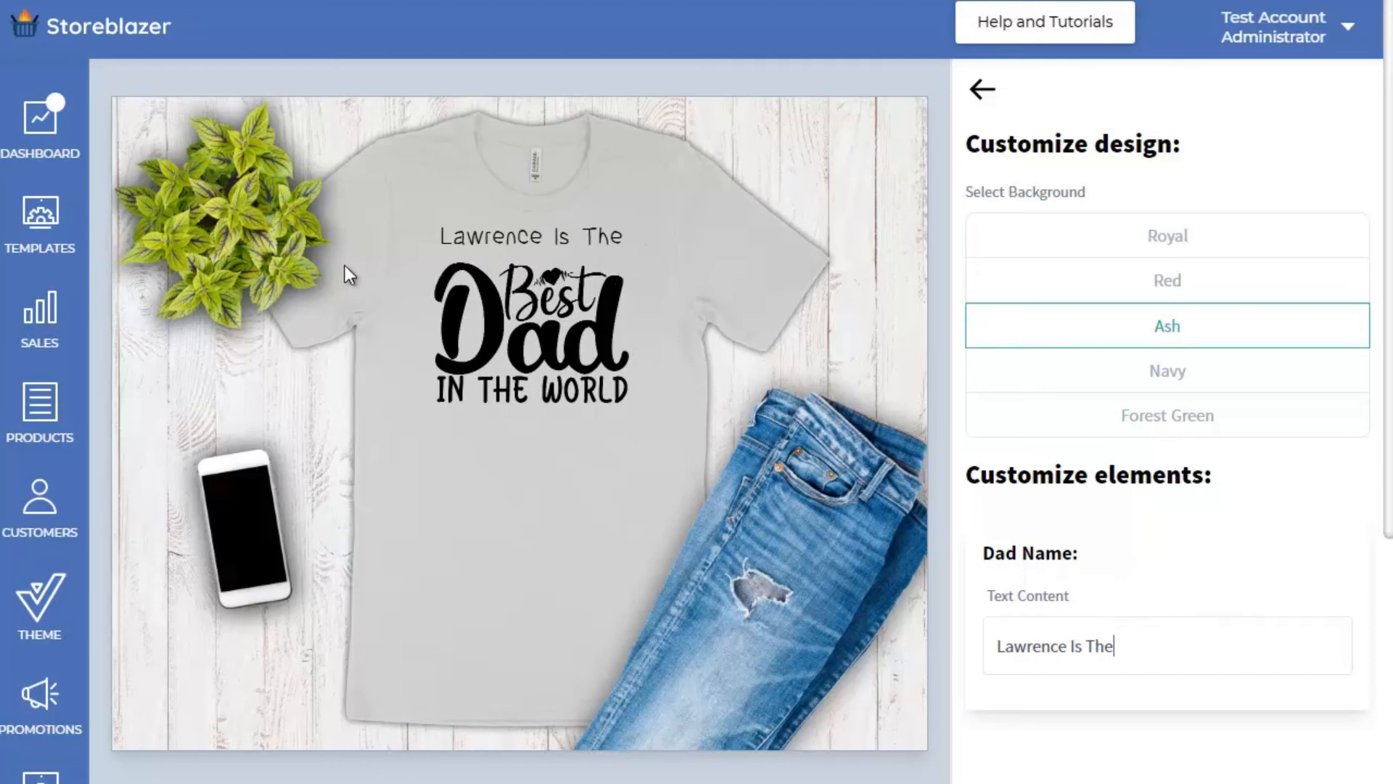
- Find the configurable Best Dad In The World T-Shirt in the store's product list and open it for editing
click(34, 419)
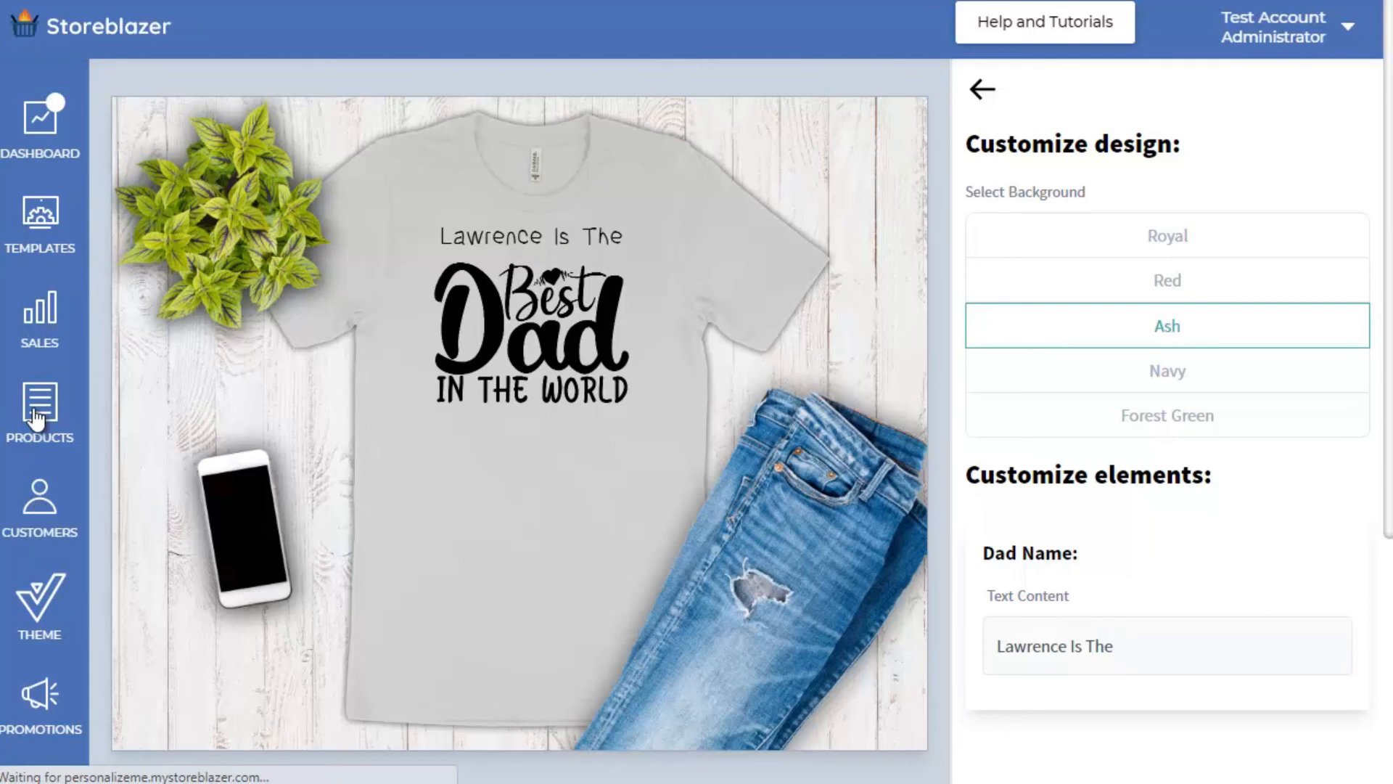
scroll(690, 434, down, 1)
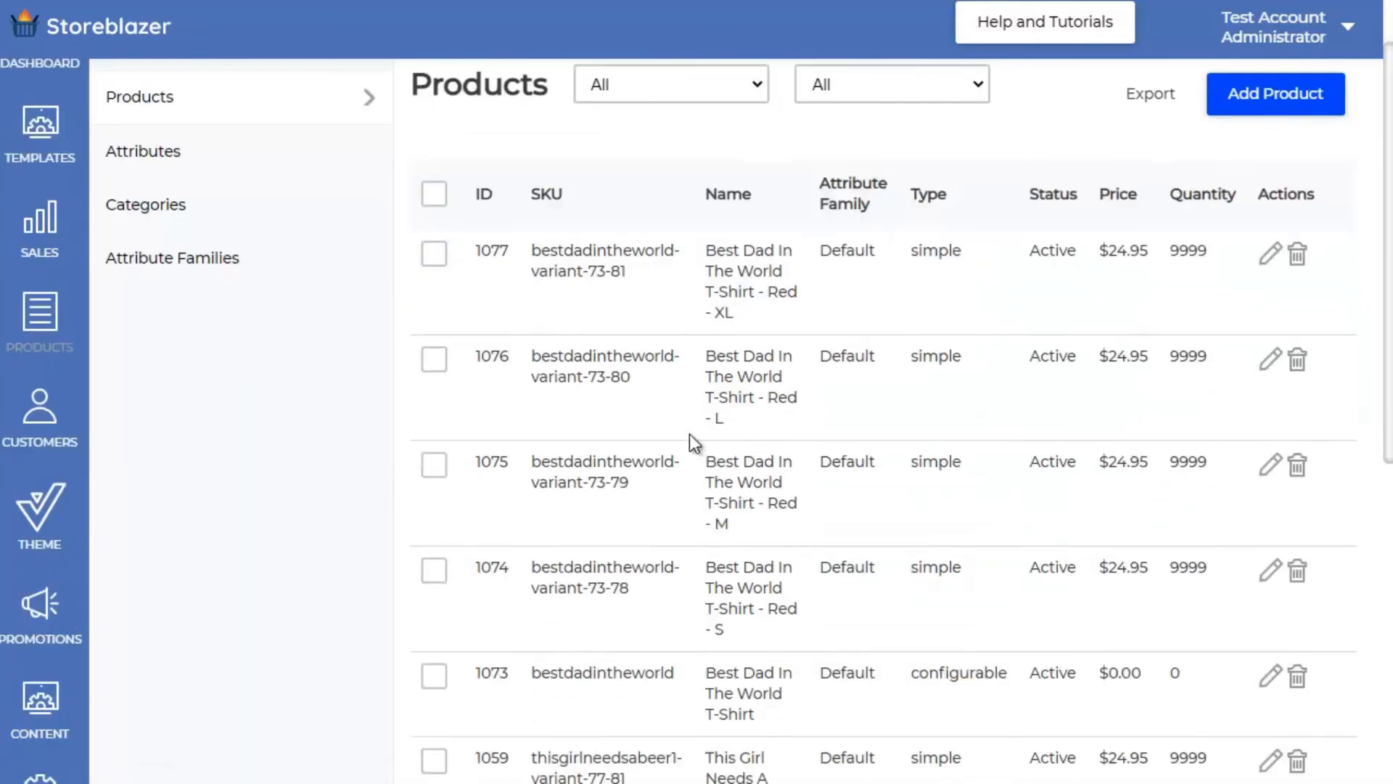
scroll(690, 434, down, 8)
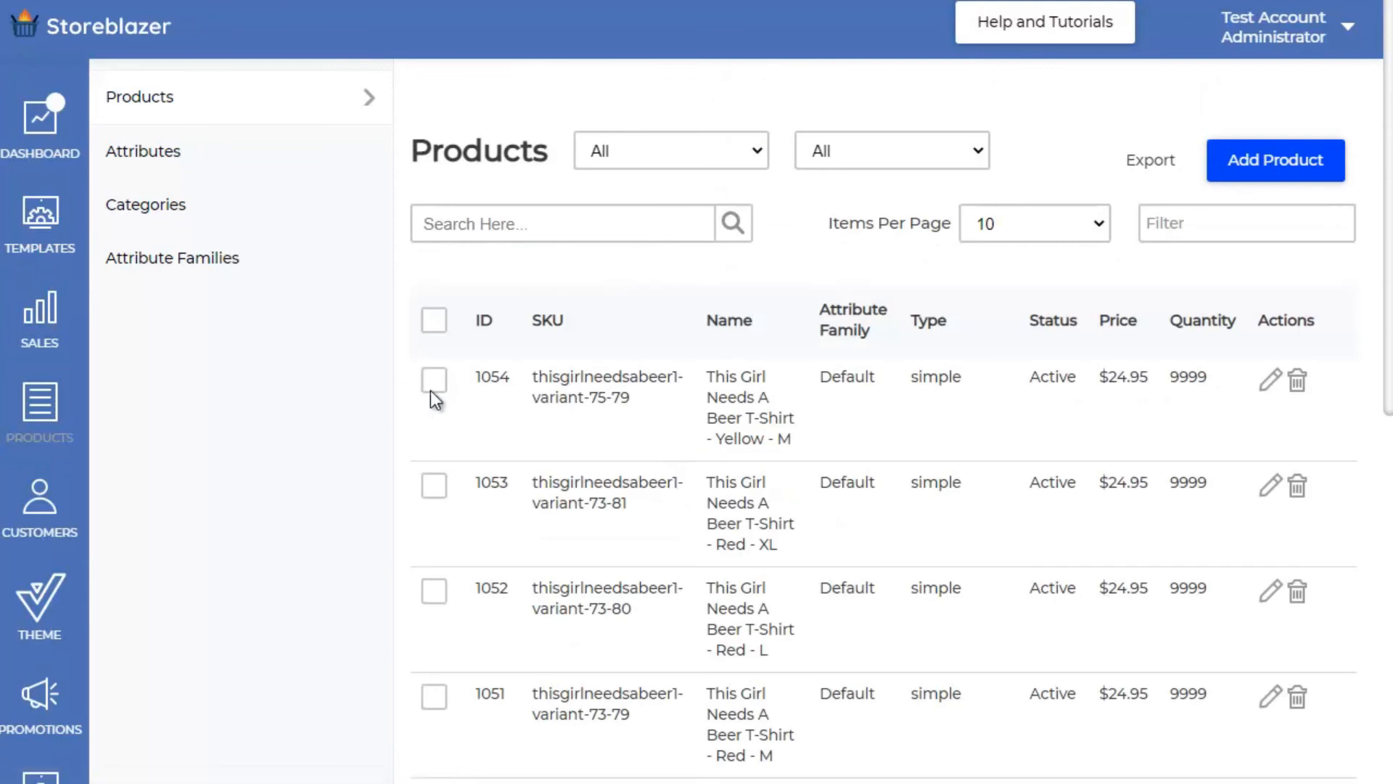
scroll(435, 406, down, 10)
click(483, 728)
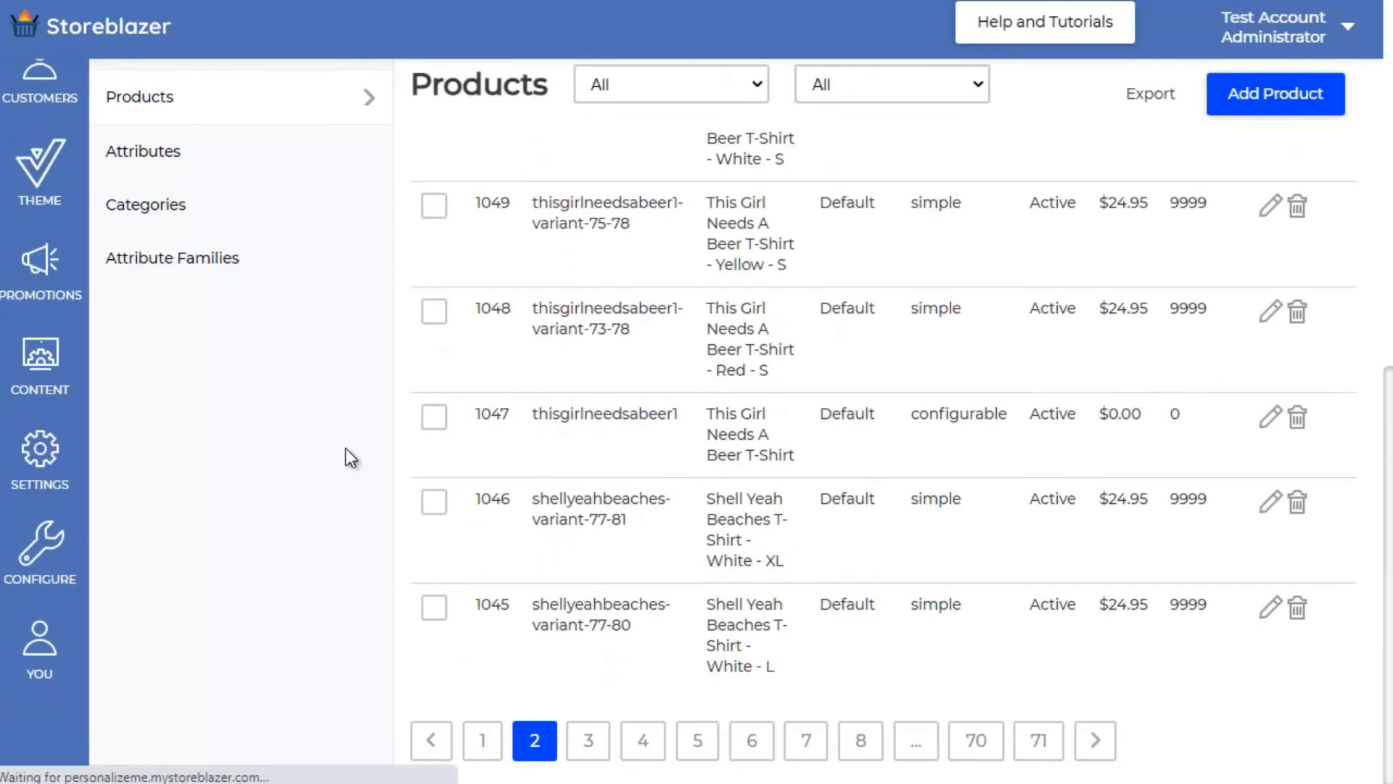
scroll(345, 447, down, 5)
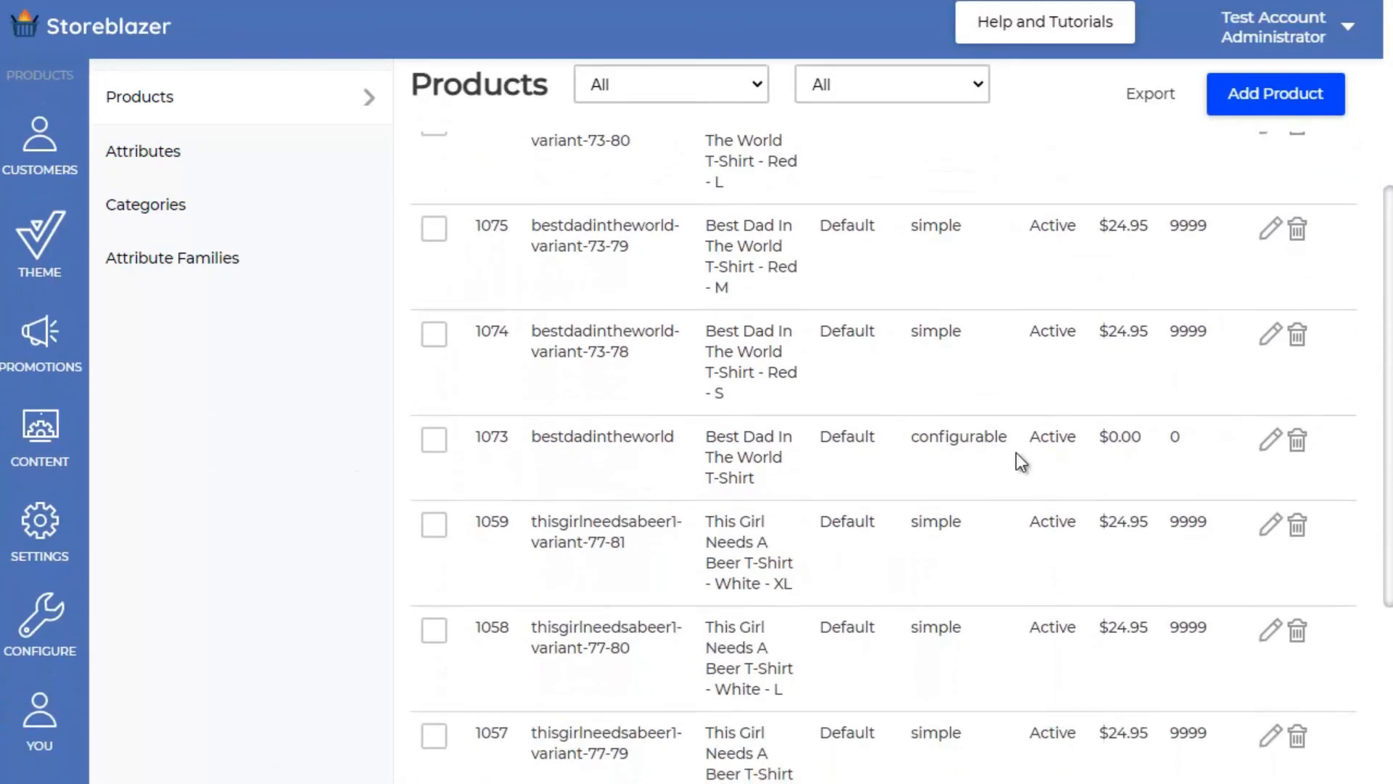
click(1270, 439)
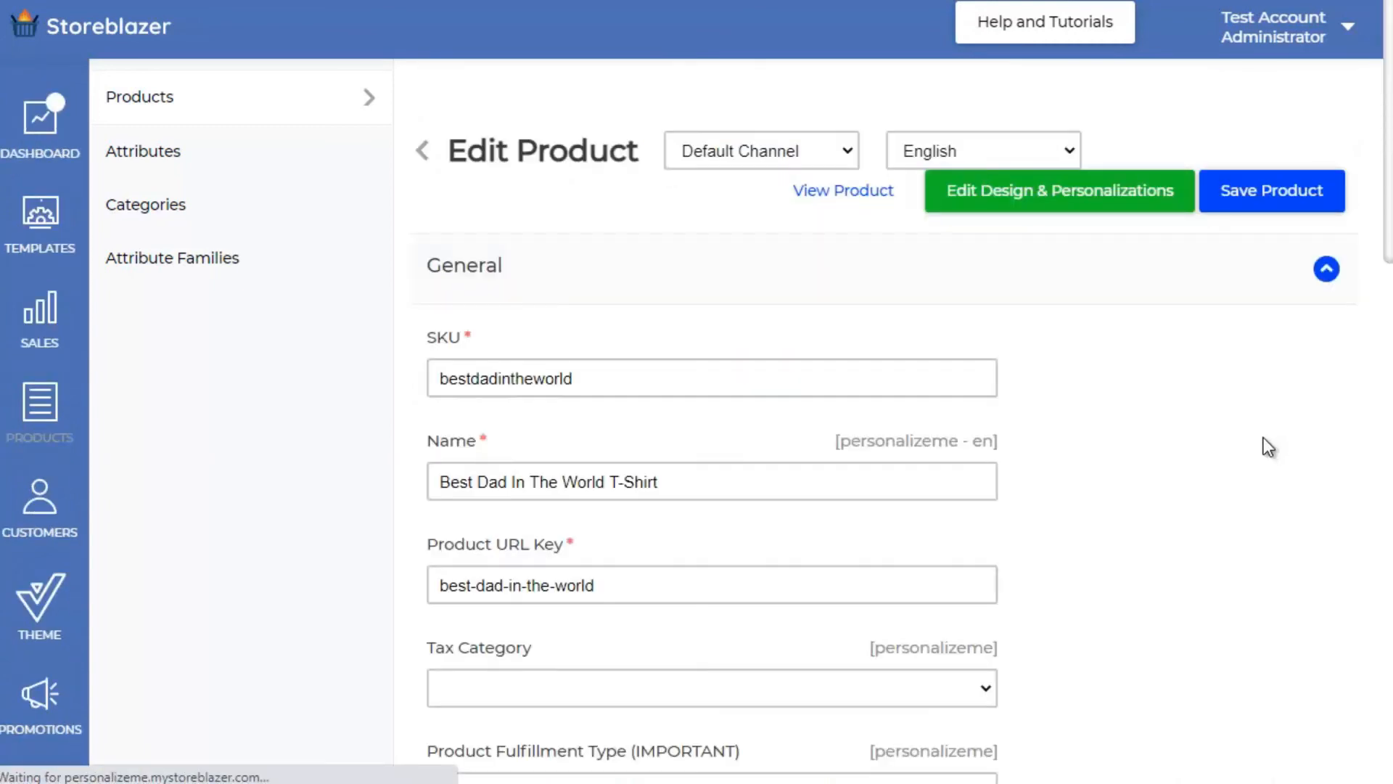
- Mark the Best Dad In The World T-Shirt as New and save the product
scroll(1166, 431, down, 6)
scroll(1166, 425, down, 1)
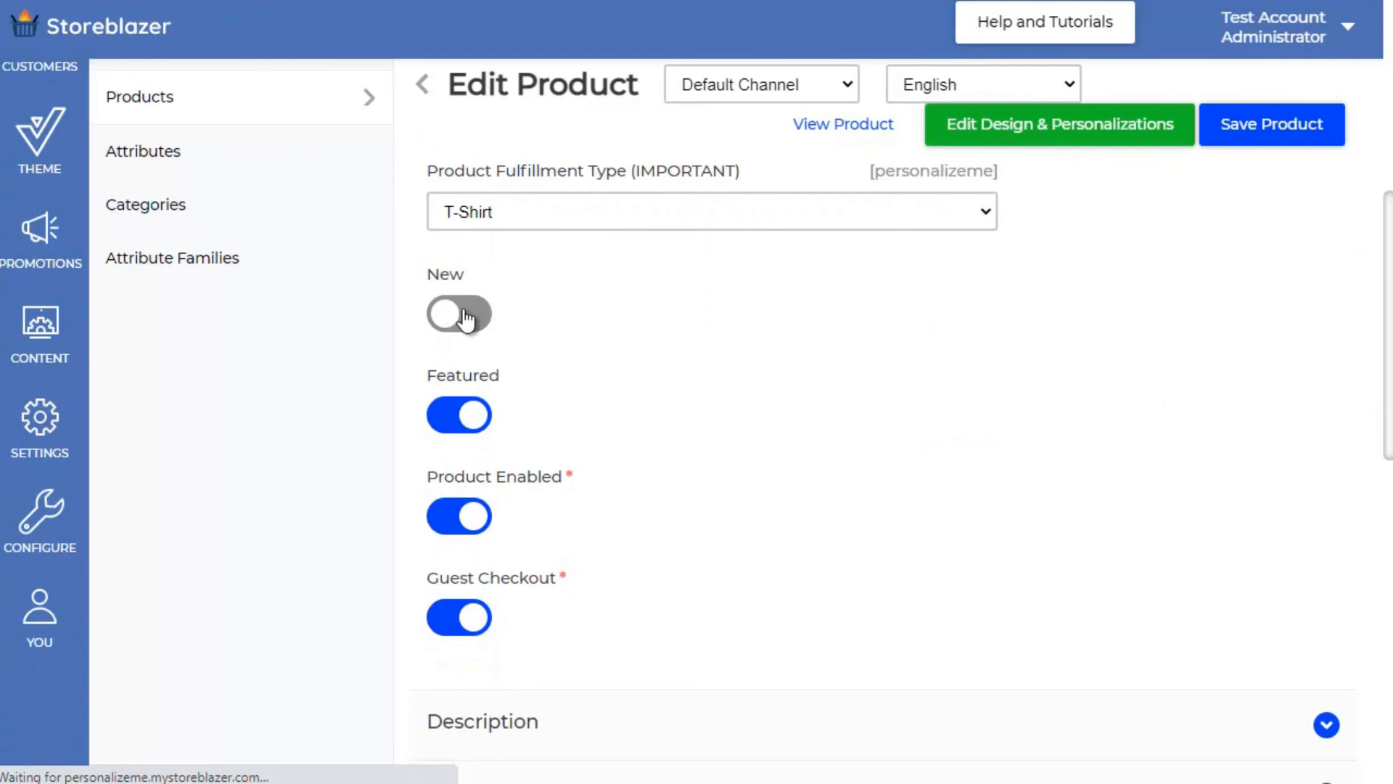
click(465, 318)
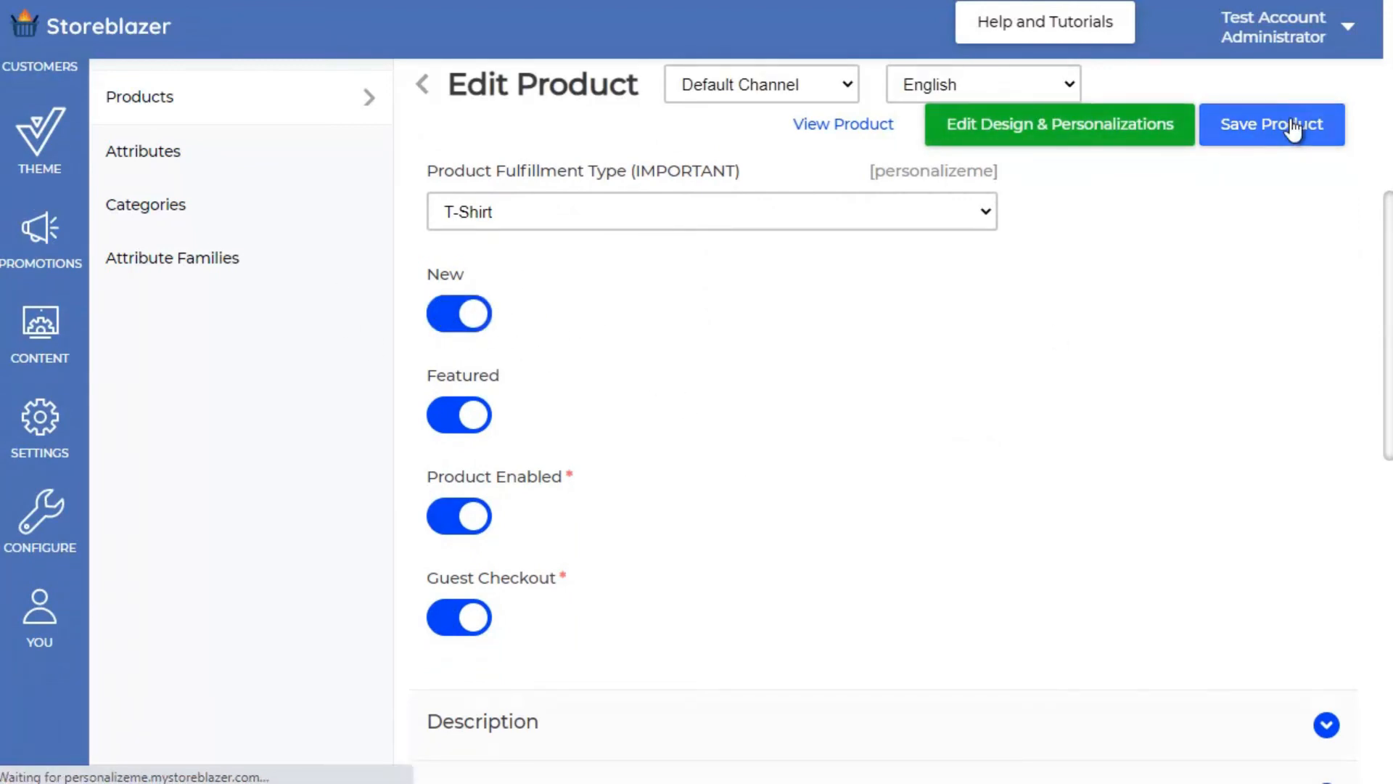
scroll(1053, 306, down, 5)
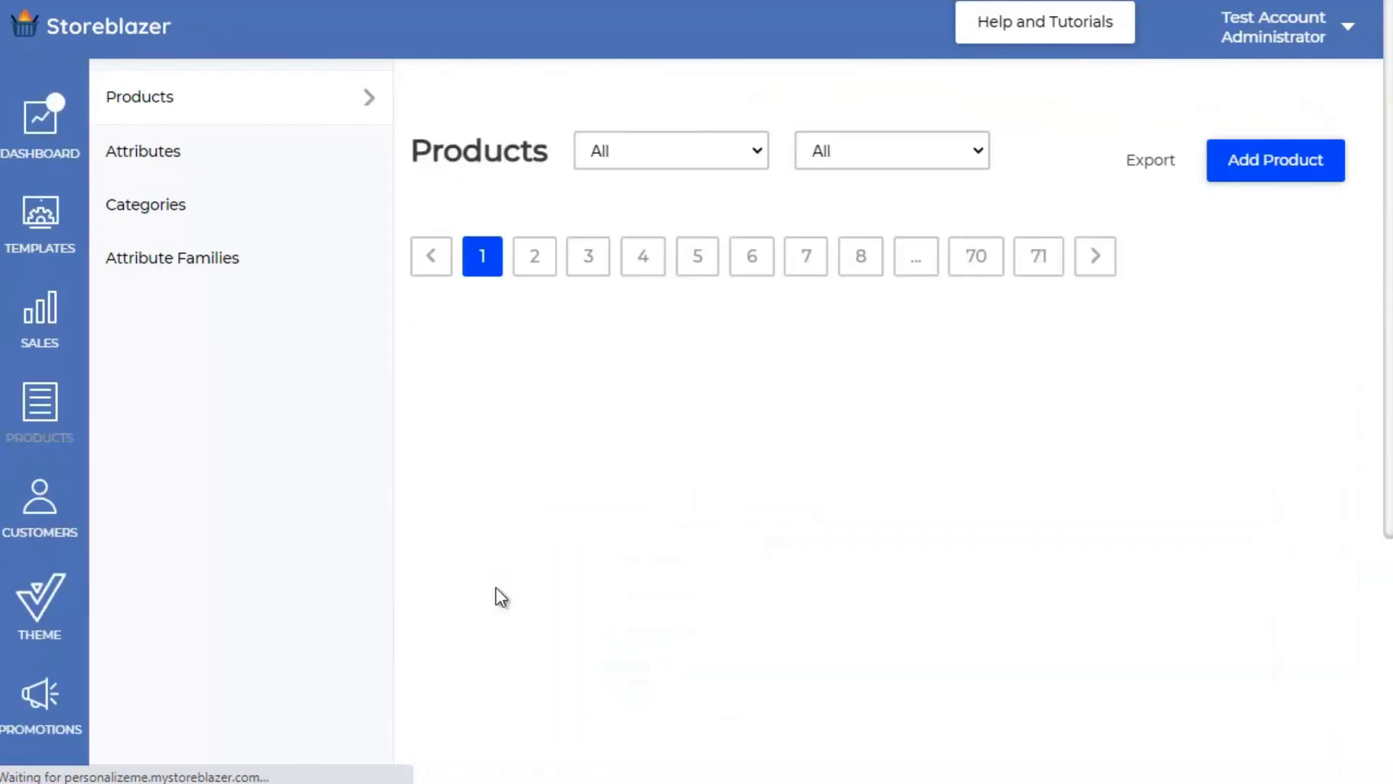
- Open the Personalize Me storefront and check for the Best Dad T-shirt among the featured and new products
click(92, 29)
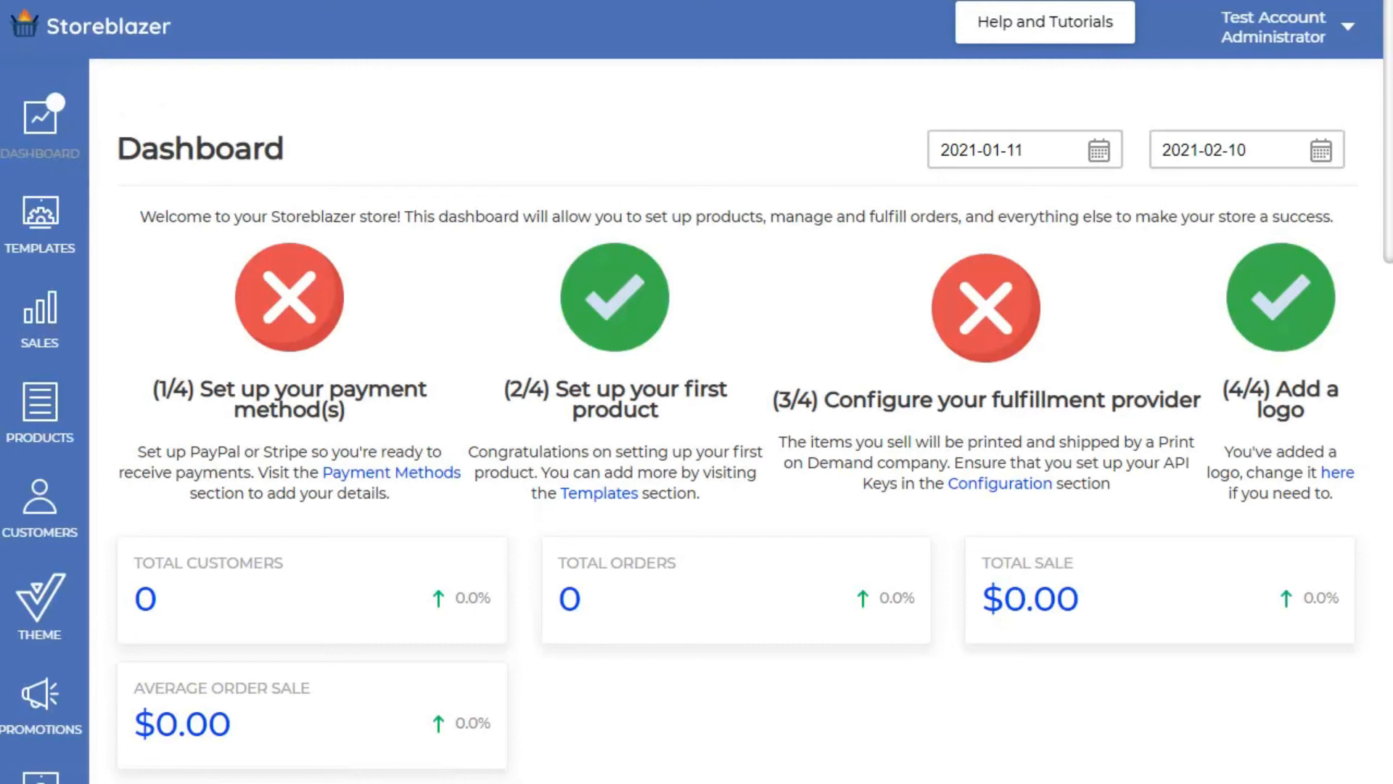
key(Return)
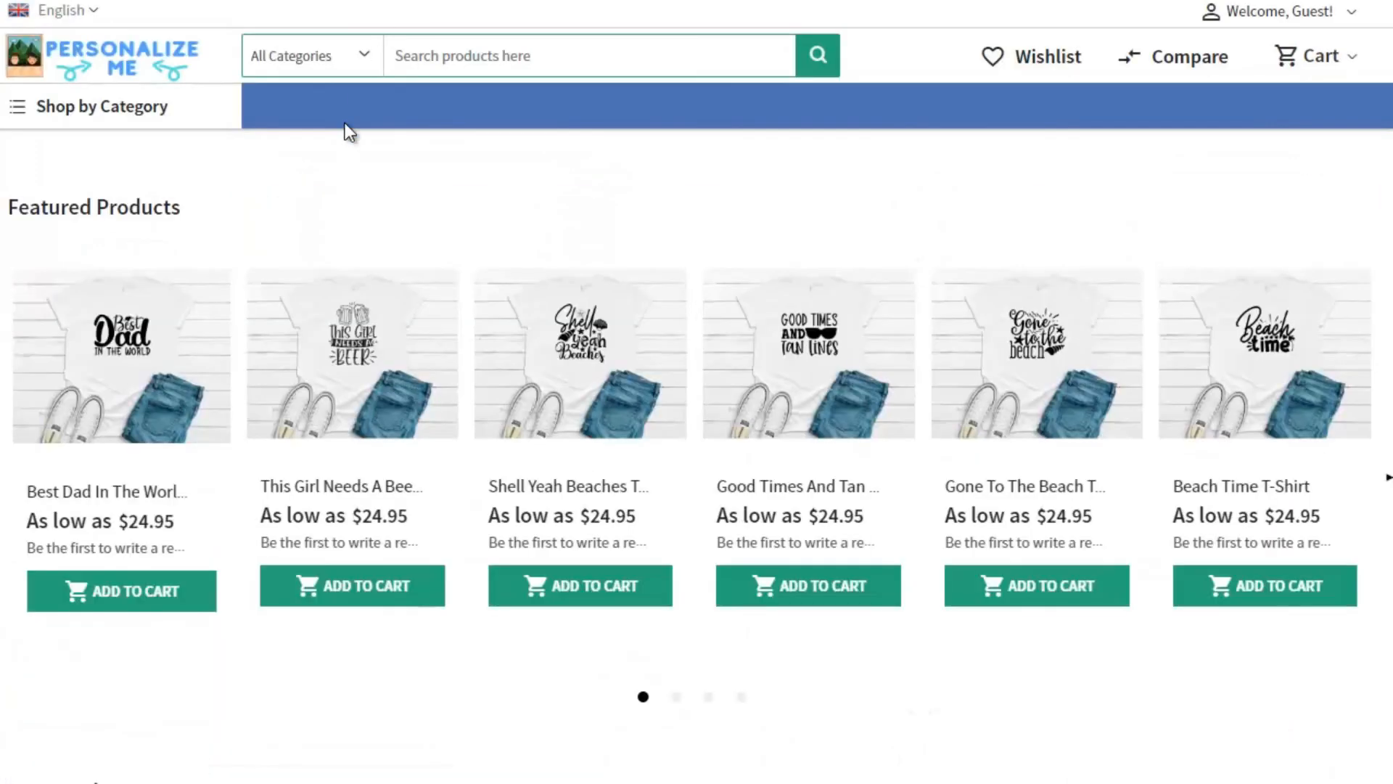
mouse_move(107, 372)
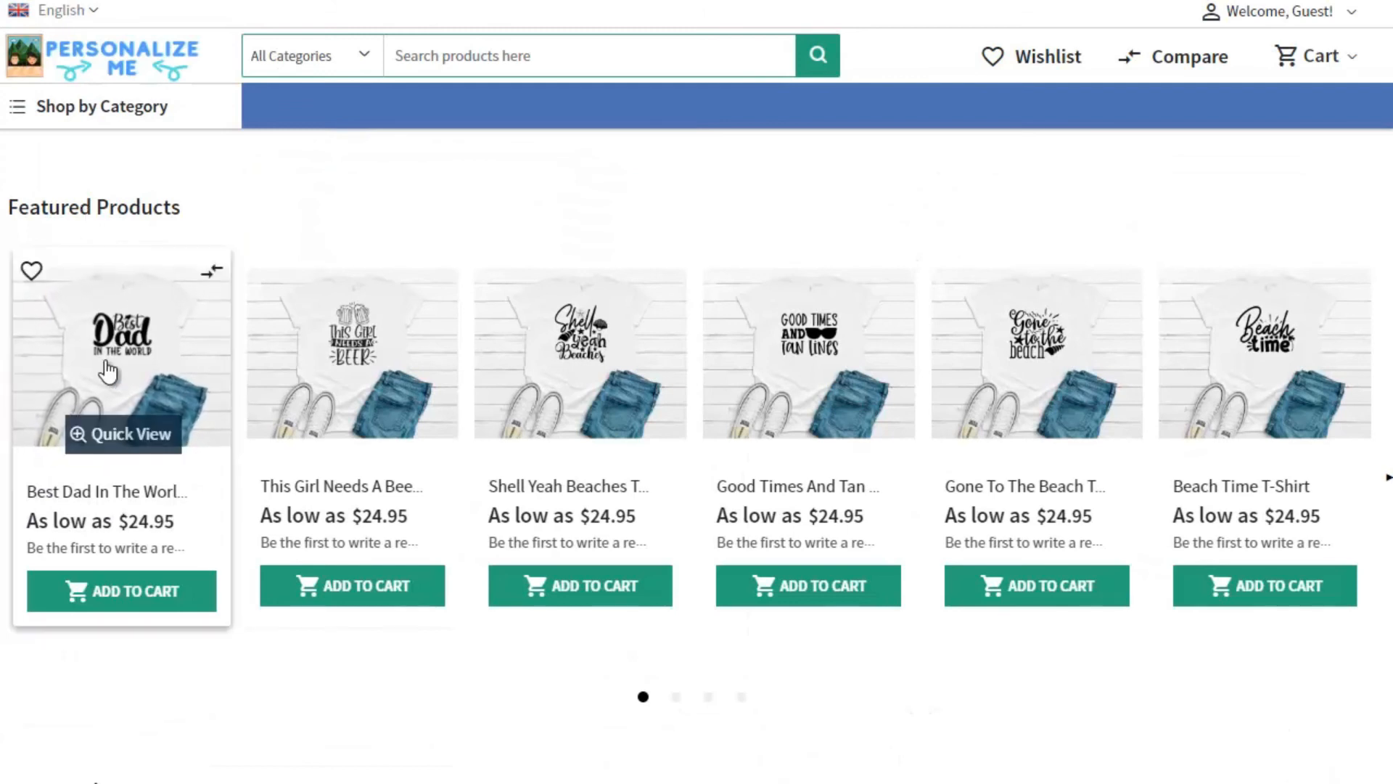
scroll(301, 606, down, 5)
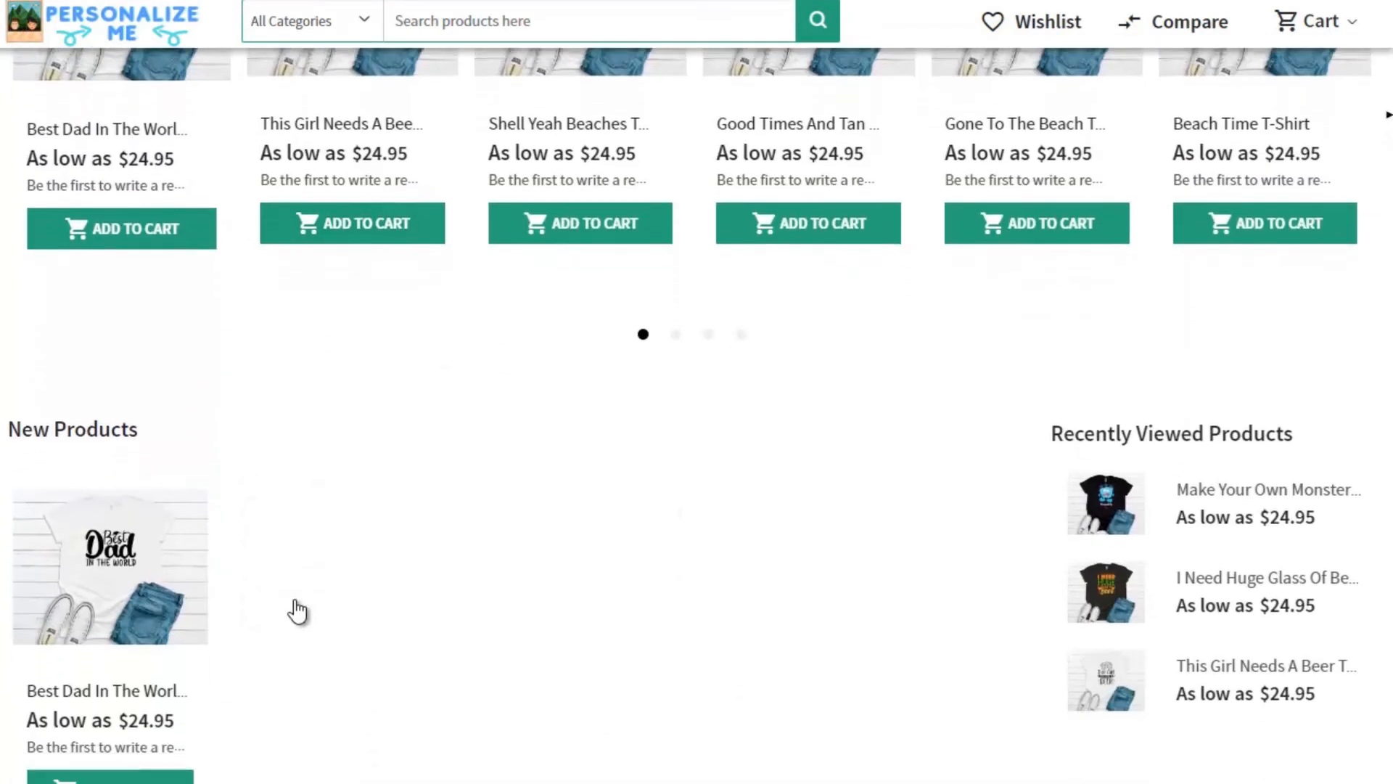
scroll(297, 611, down, 2)
mouse_move(136, 577)
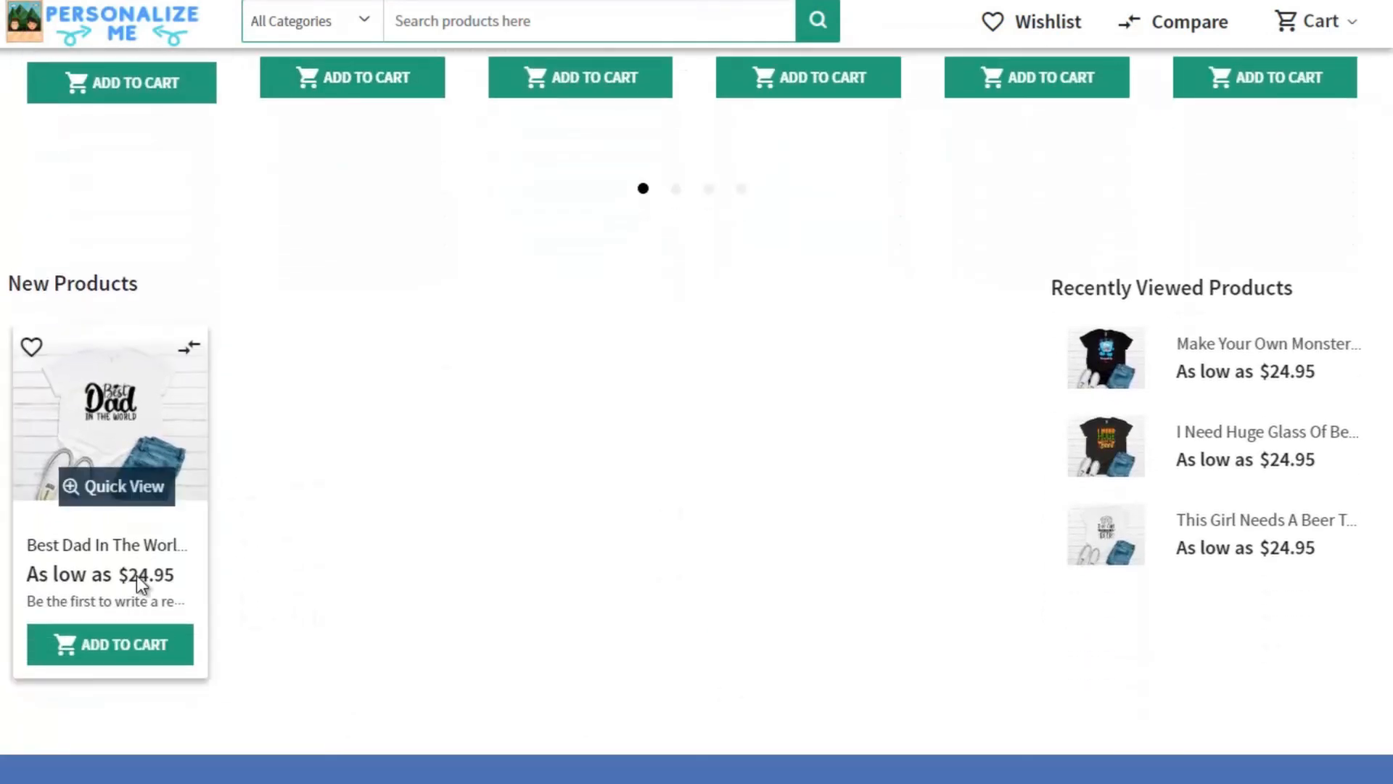
- Open the Best Dad T-shirt's storefront page from New Products and review its color, size and Dad Name personalization options
click(118, 437)
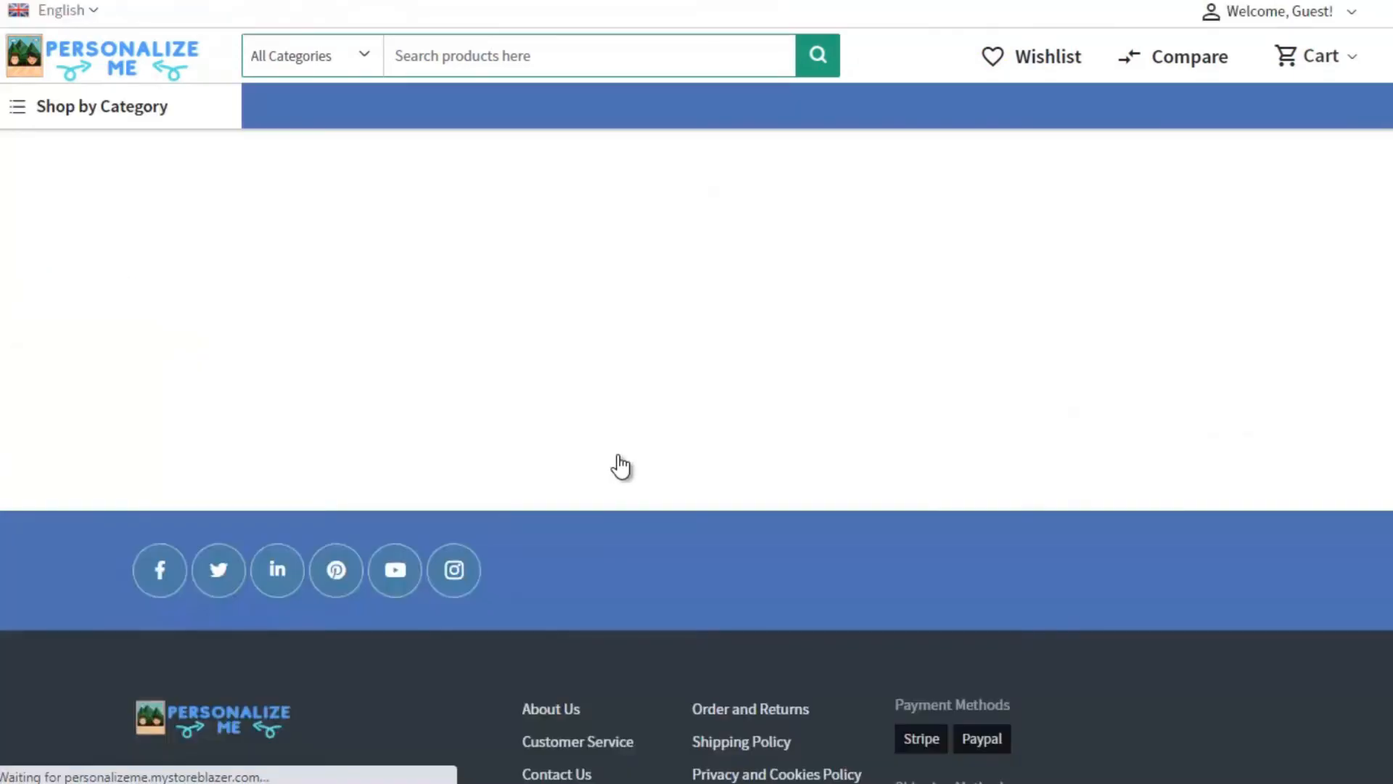
scroll(1031, 454, down, 4)
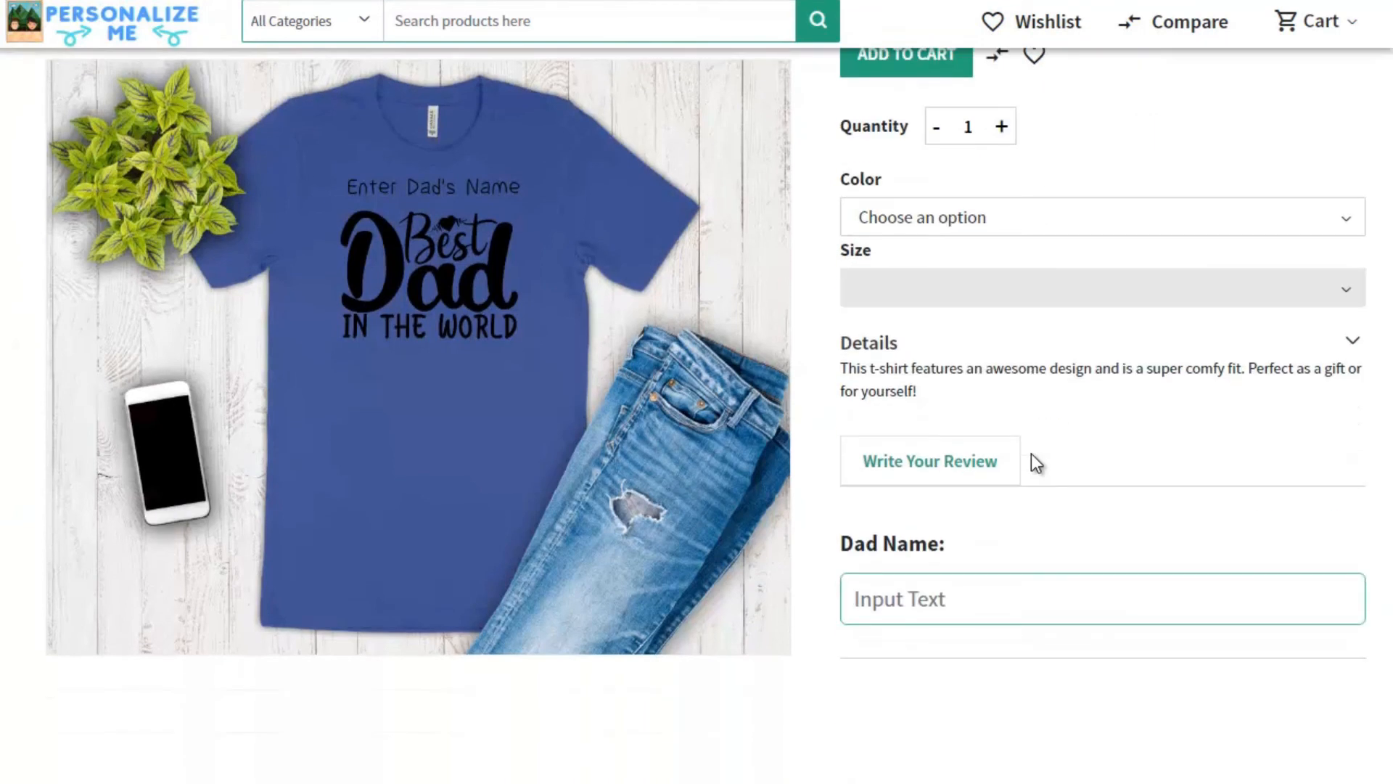
scroll(1031, 455, up, 4)
scroll(1234, 477, down, 1)
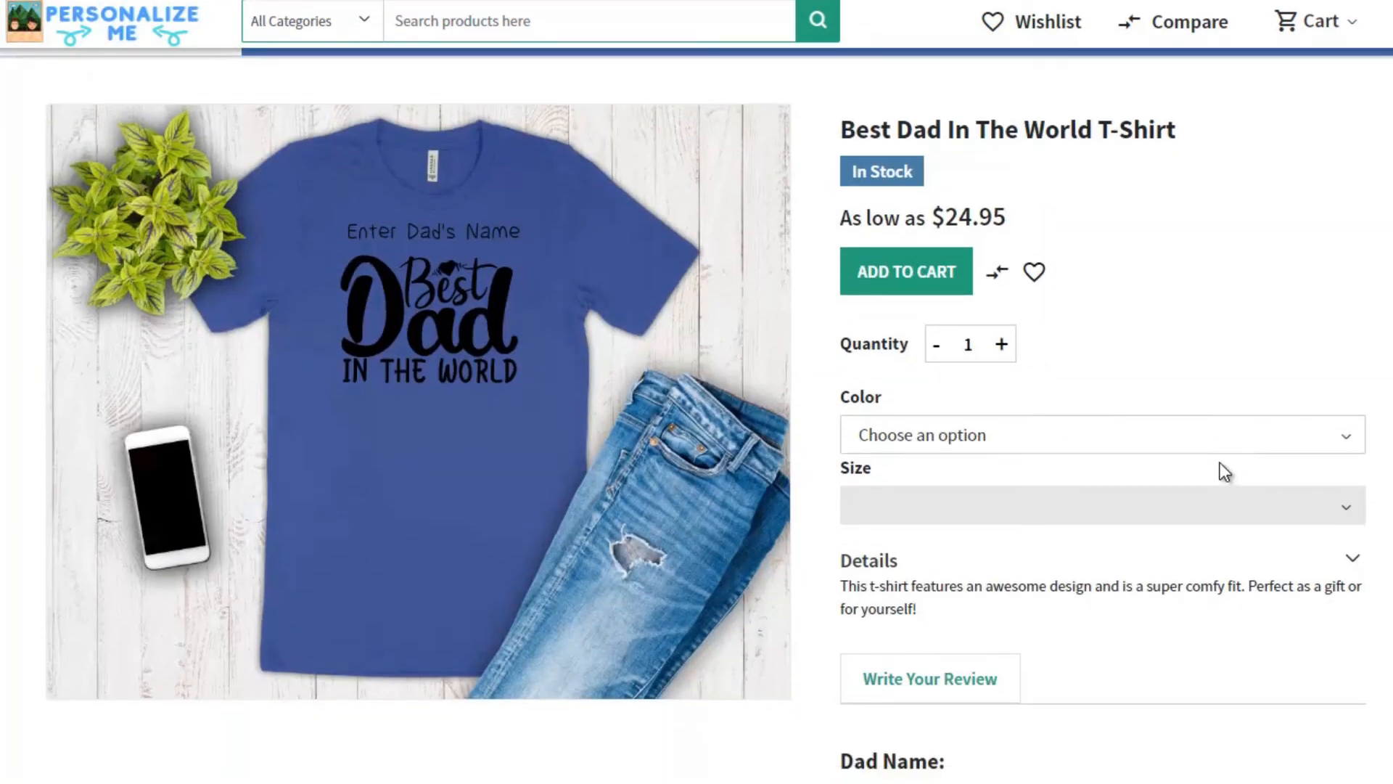